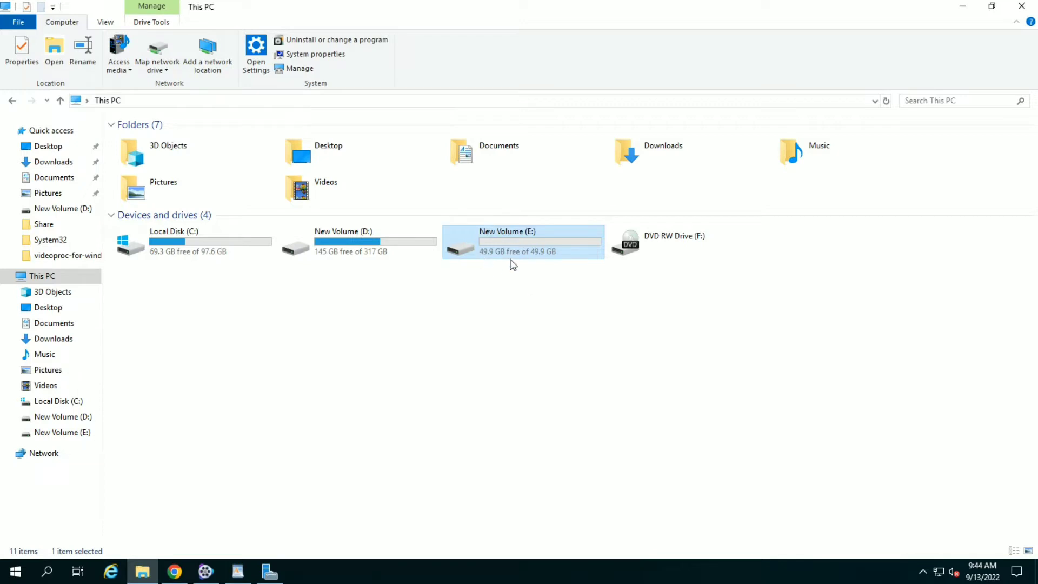
Minimize the This PC window and tile the WordPad instructions side by side with Server Manager
mouse_move(525, 249)
click(962, 6)
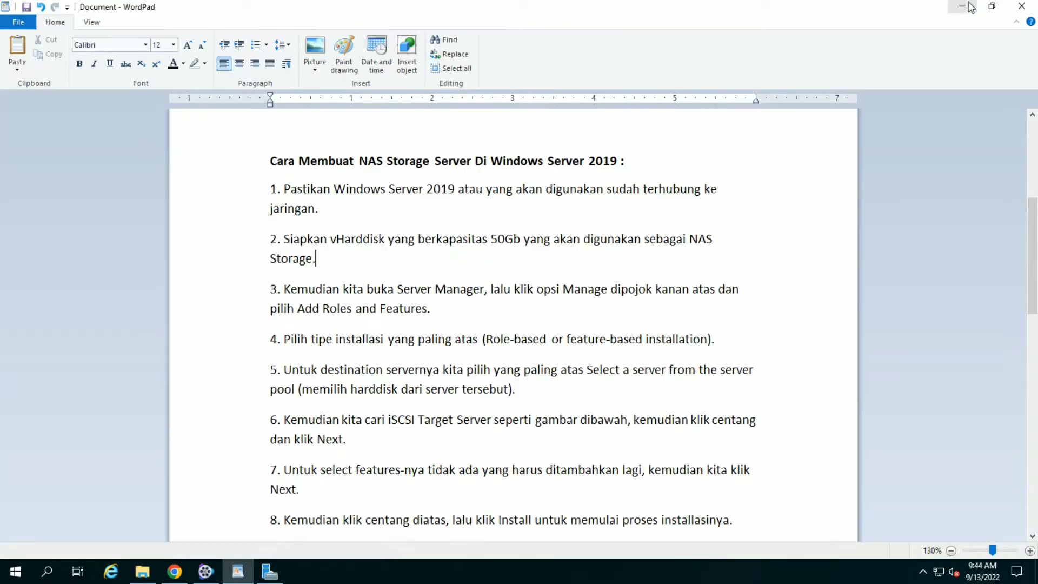
click(462, 313)
click(990, 6)
drag(359, 77, 7, 41)
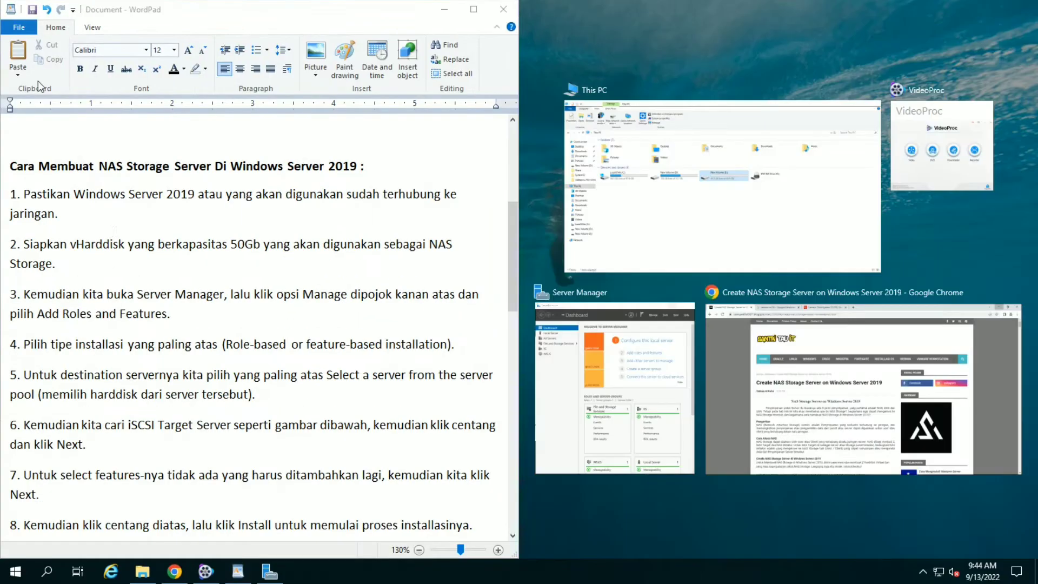
click(341, 163)
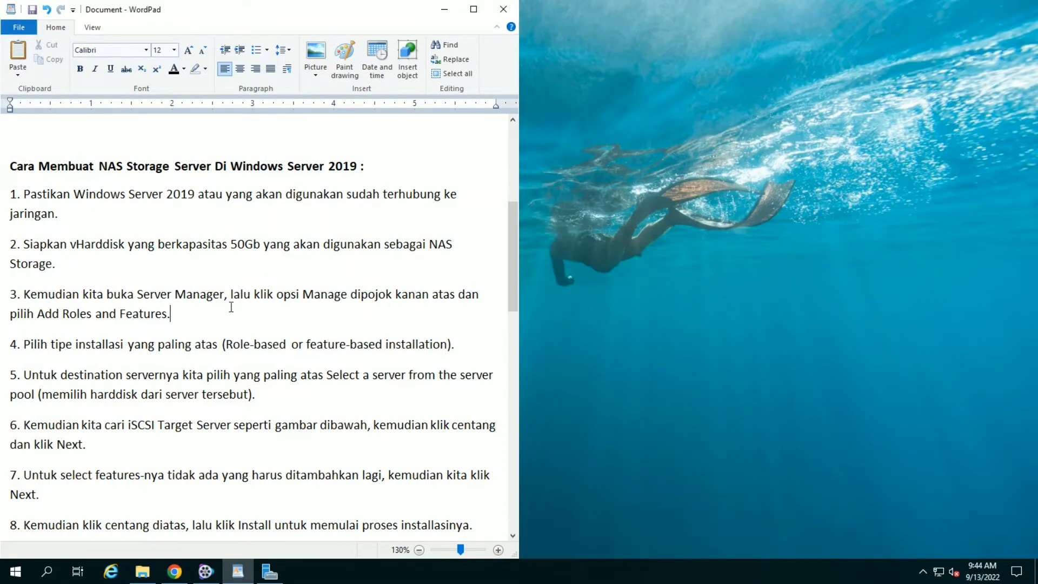
click(281, 581)
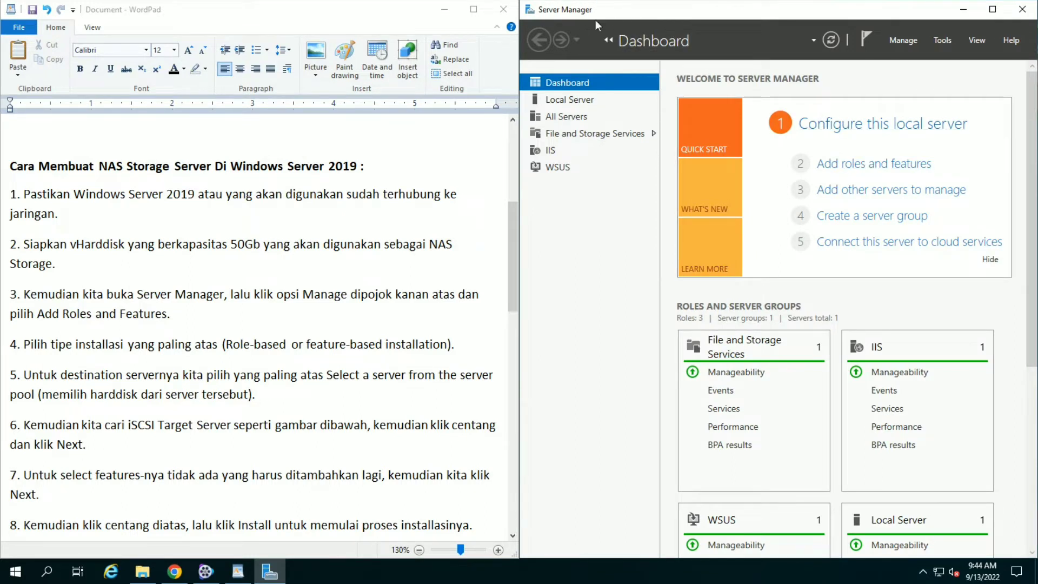
Start adding roles and features with a role-based installation on Server-Trial from the server pool, continuing to the server roles page
click(873, 167)
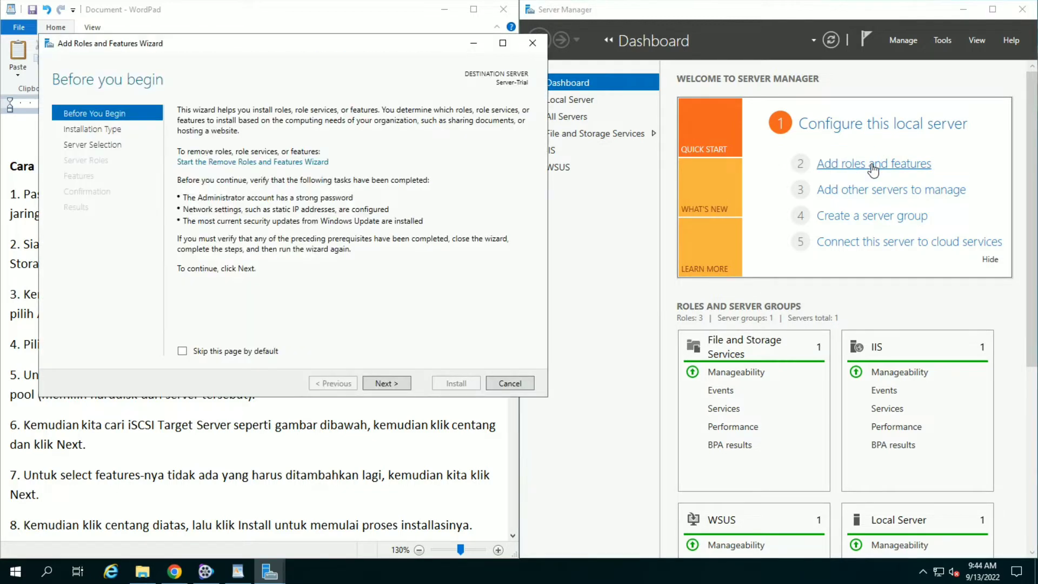
drag(301, 46, 770, 102)
click(853, 439)
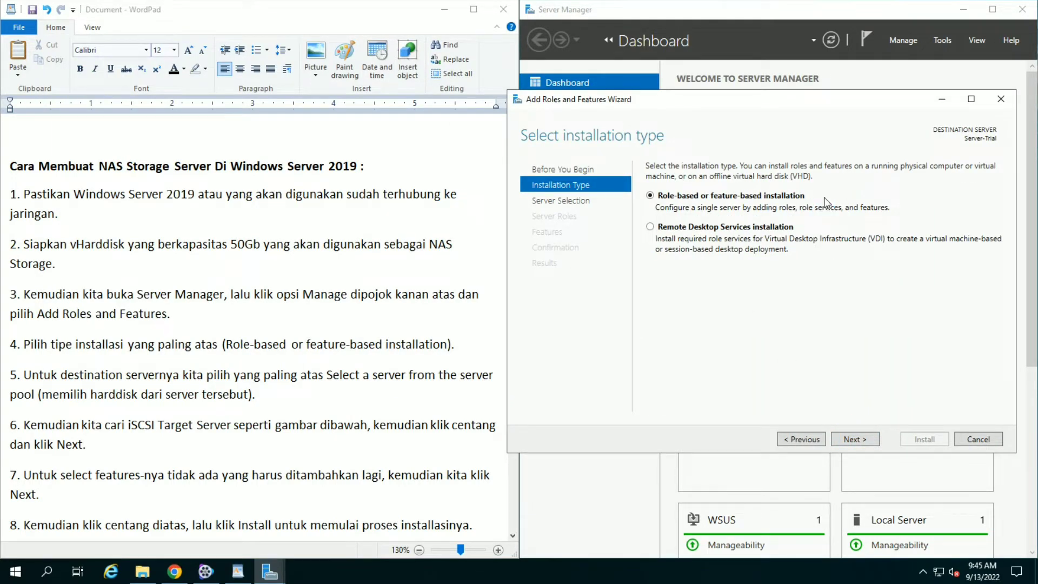
click(849, 441)
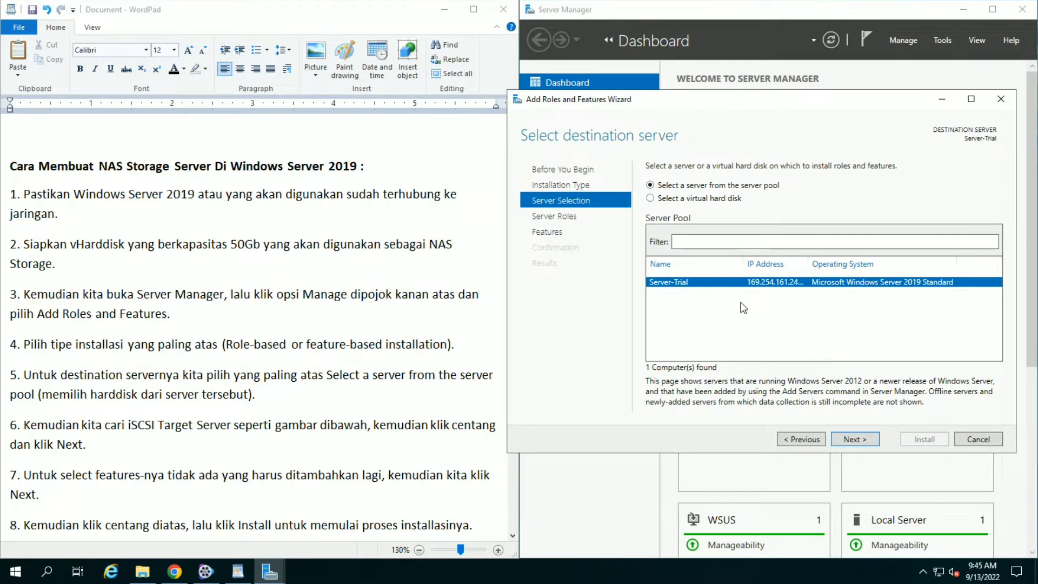
click(850, 441)
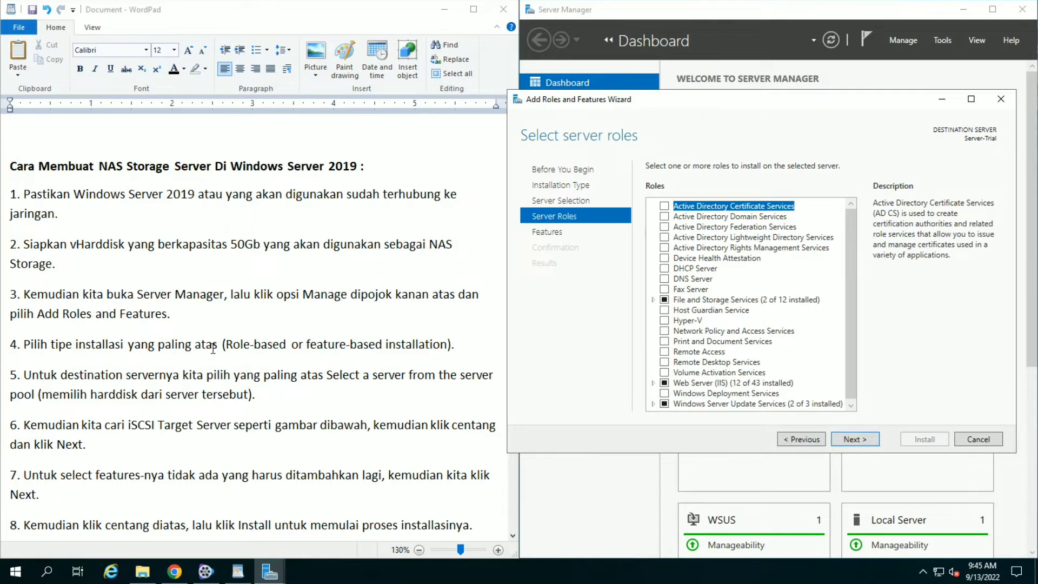
Find item 6 in the WordPad instructions and highlight the phrase "cari iSCSI Target Server"
scroll(213, 348, down, 5)
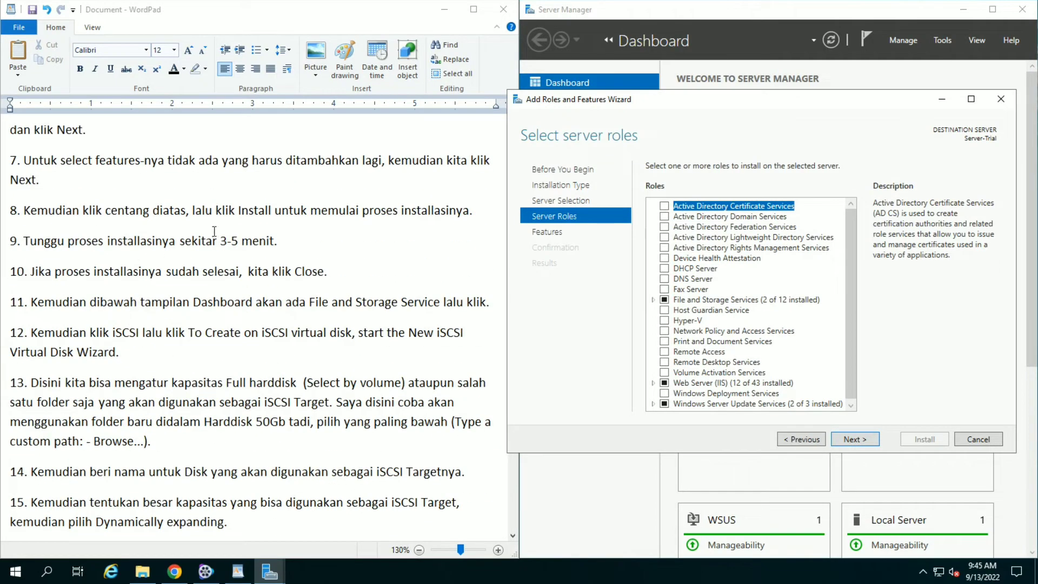
click(391, 163)
scroll(391, 163, up, 3)
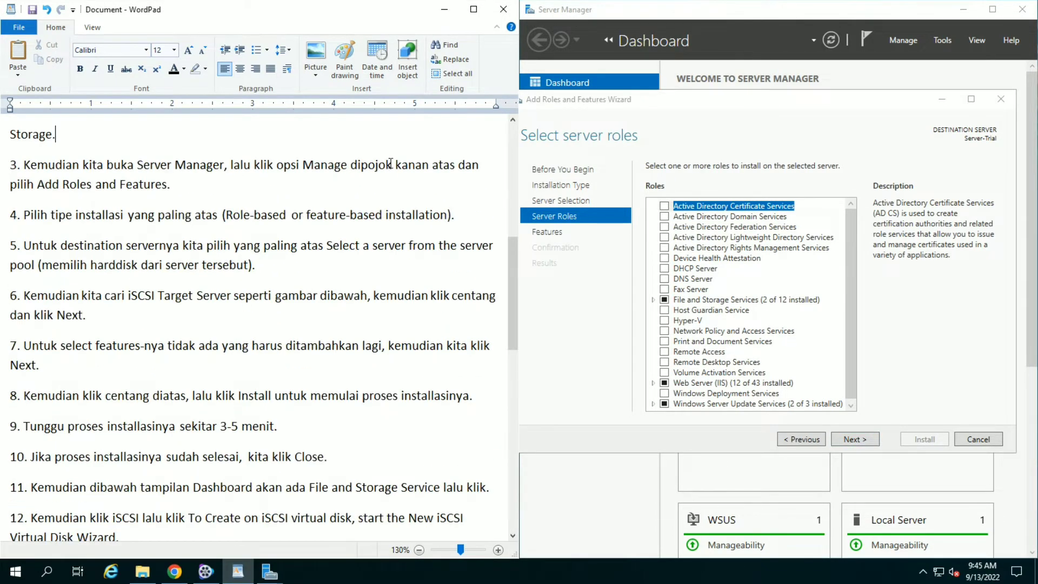
click(97, 295)
click(150, 294)
drag(105, 295, 233, 296)
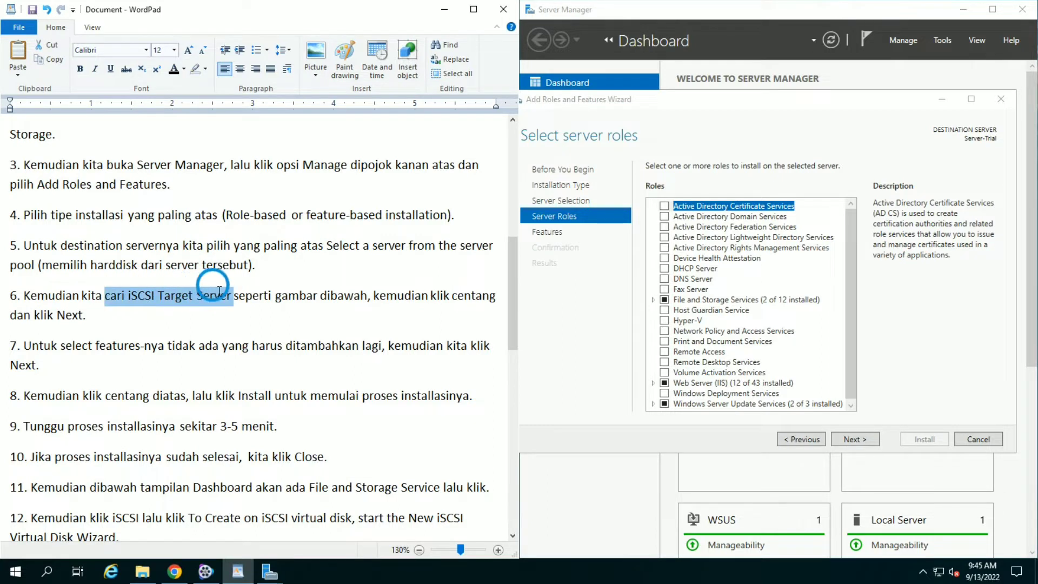
Expand File and Storage Services and its File and iSCSI Services, and select the iSCSI Target Server role
click(853, 413)
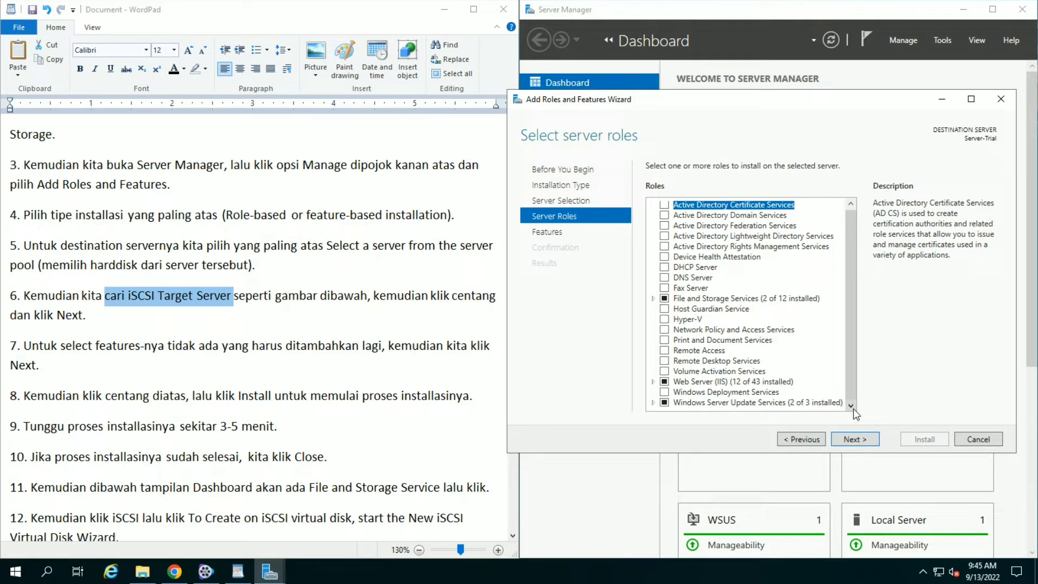
click(655, 300)
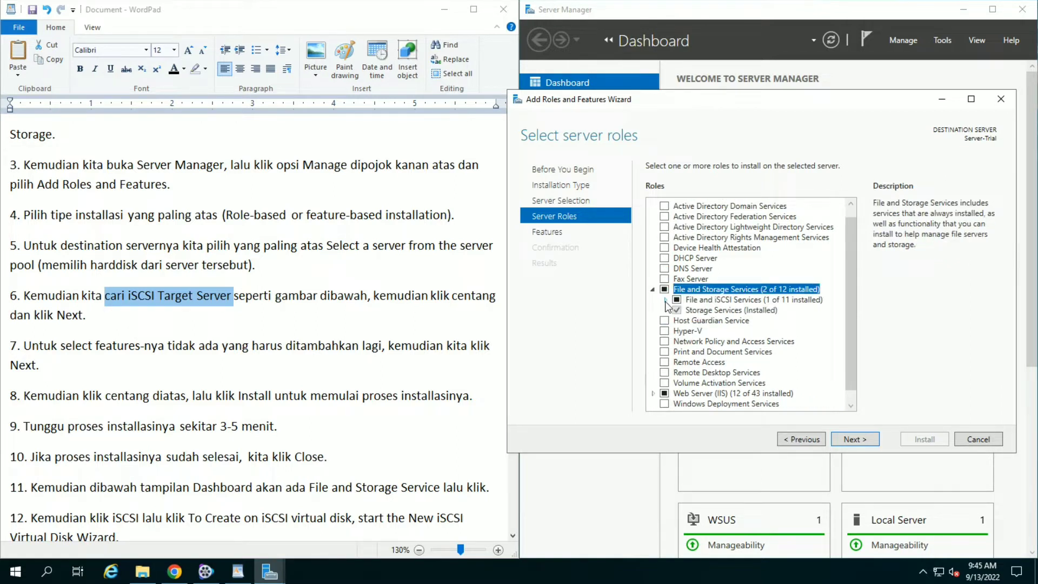
drag(735, 99, 669, 98)
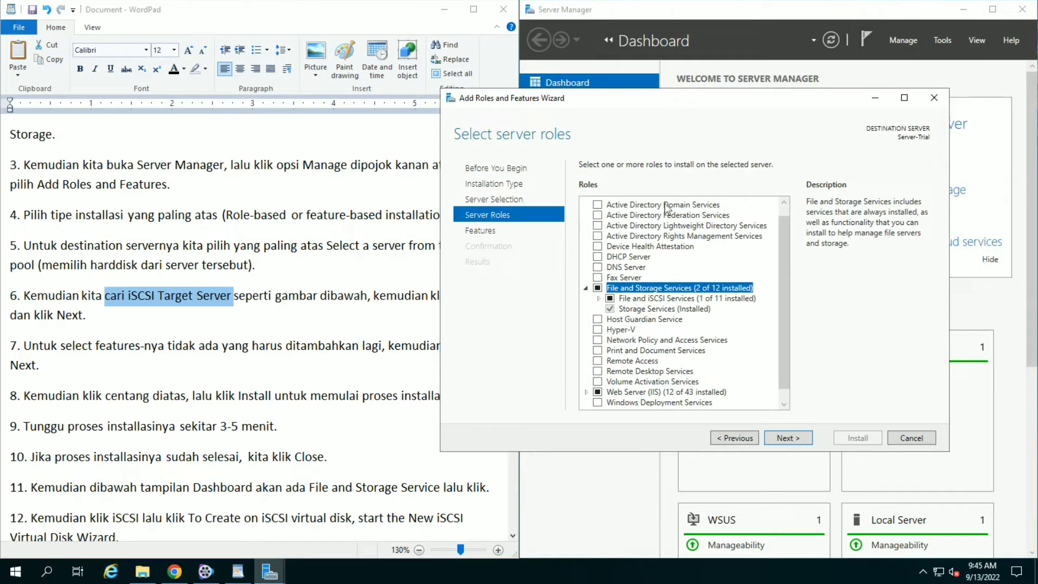
click(599, 299)
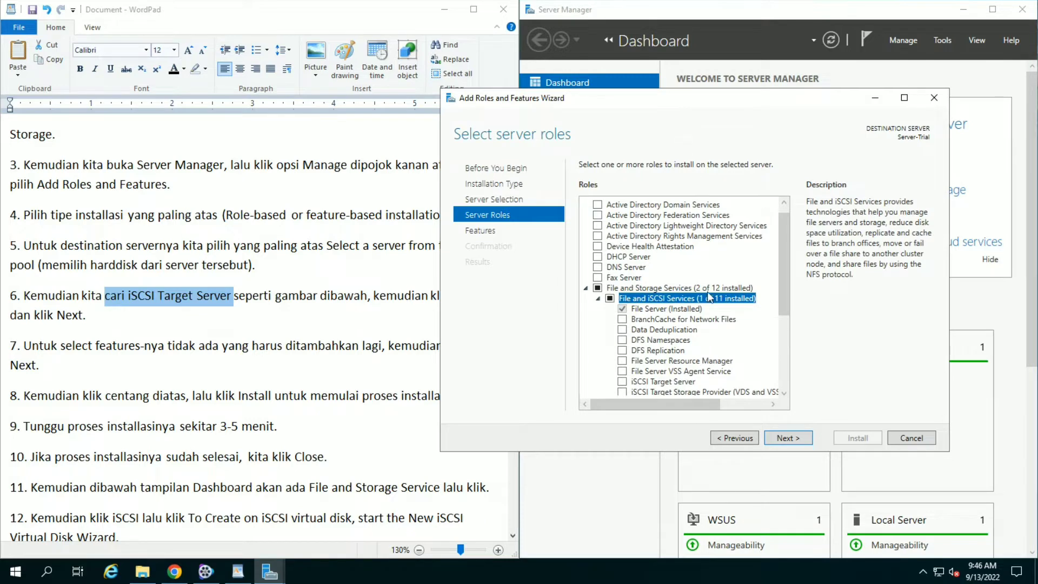
click(783, 393)
click(783, 393)
click(784, 394)
click(783, 393)
click(783, 394)
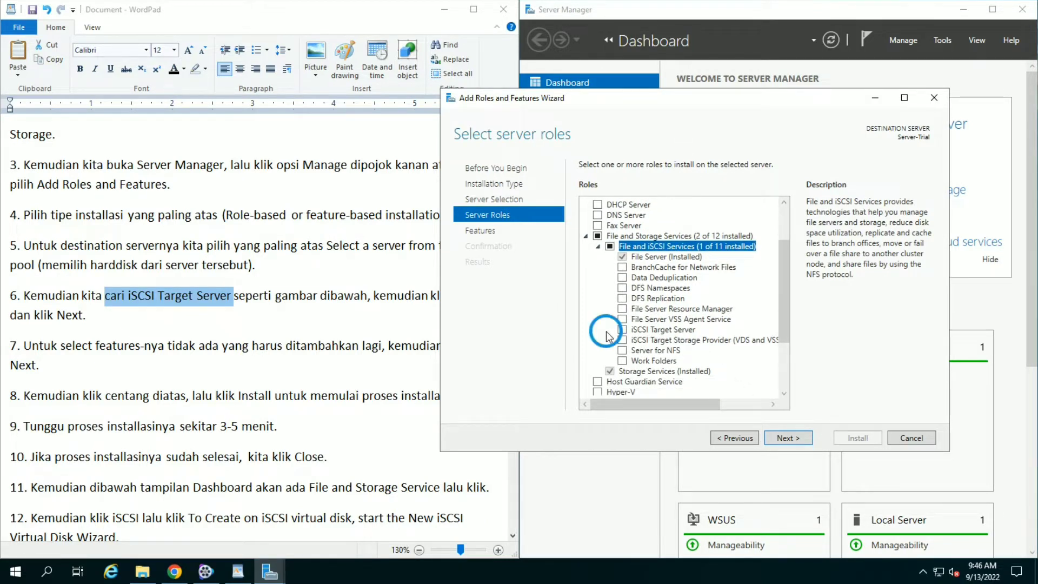
click(622, 330)
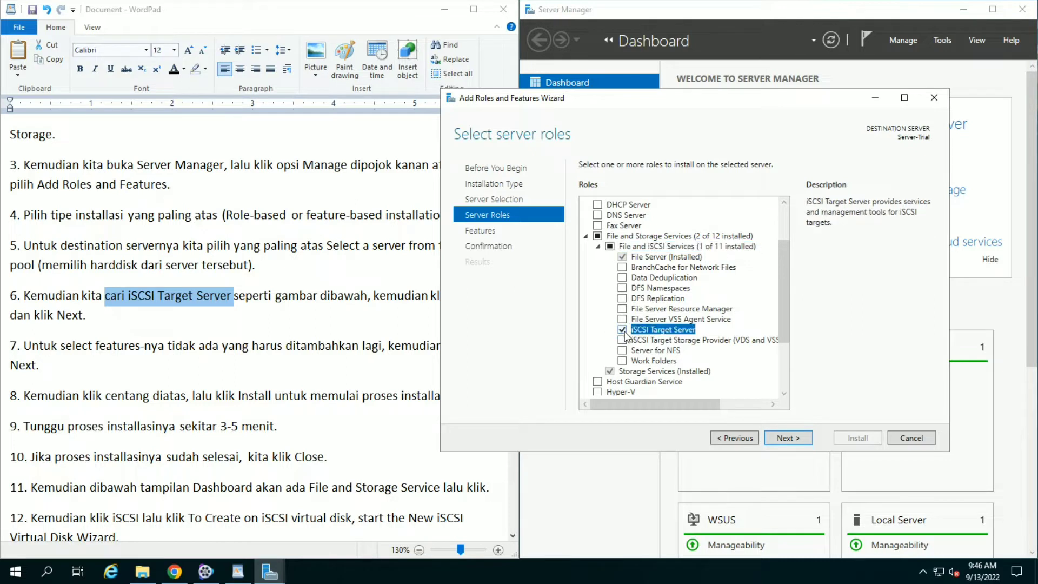
drag(689, 106, 723, 101)
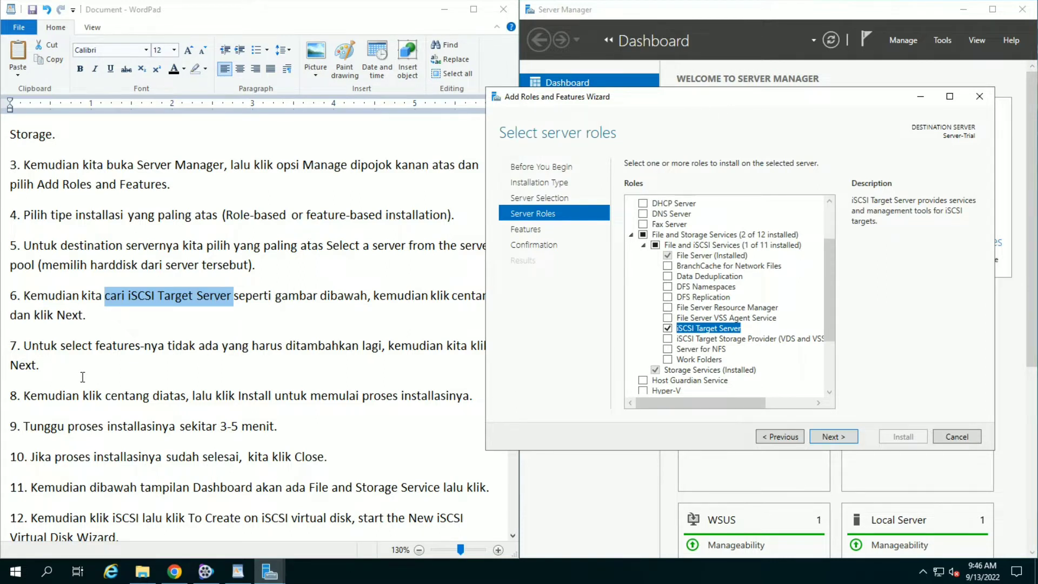
Accept the role selection and continue past the features page to the confirmation page without adding any features
click(818, 440)
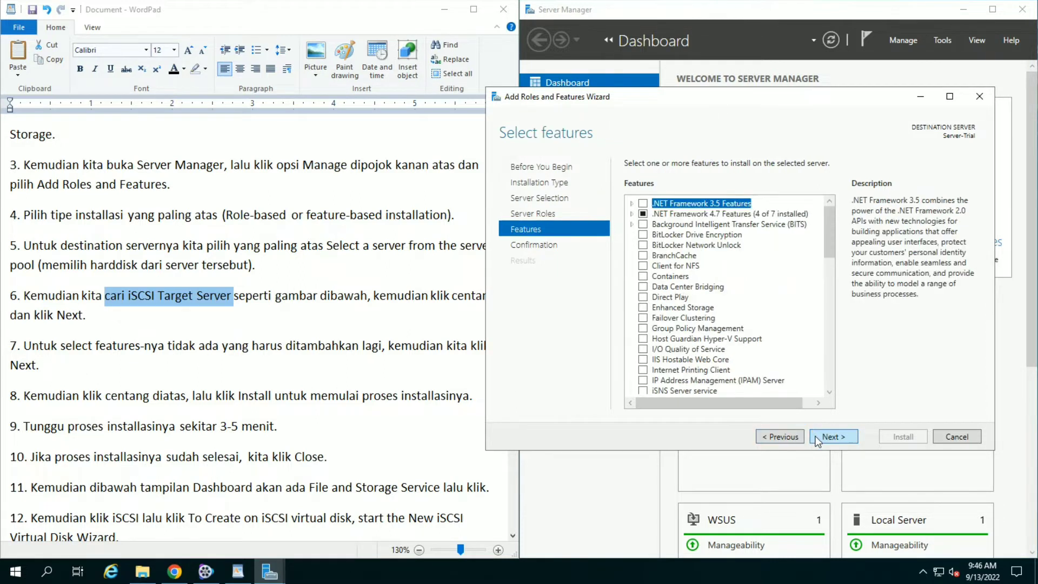
click(131, 358)
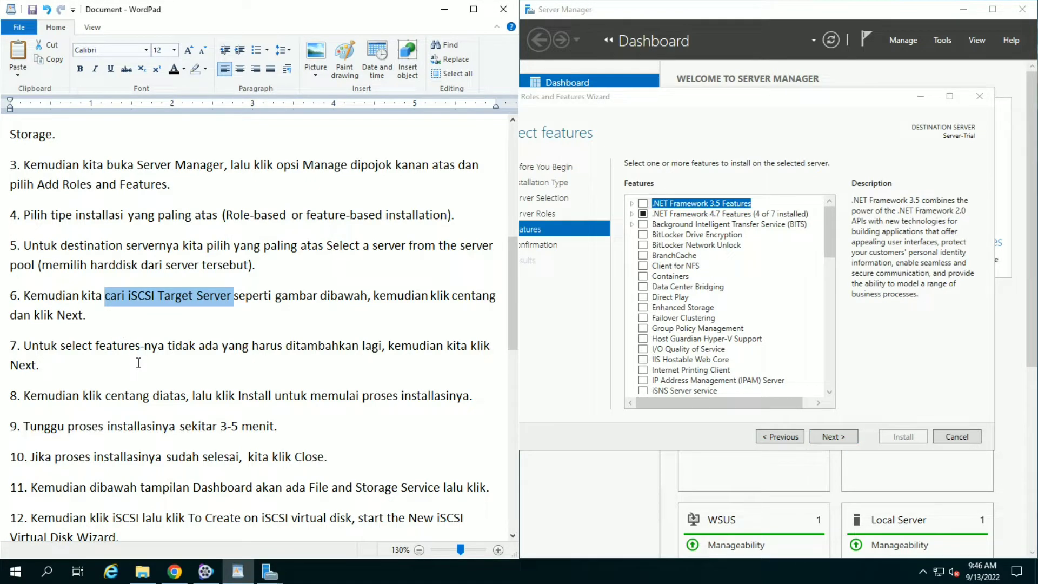
click(682, 106)
drag(705, 111, 704, 111)
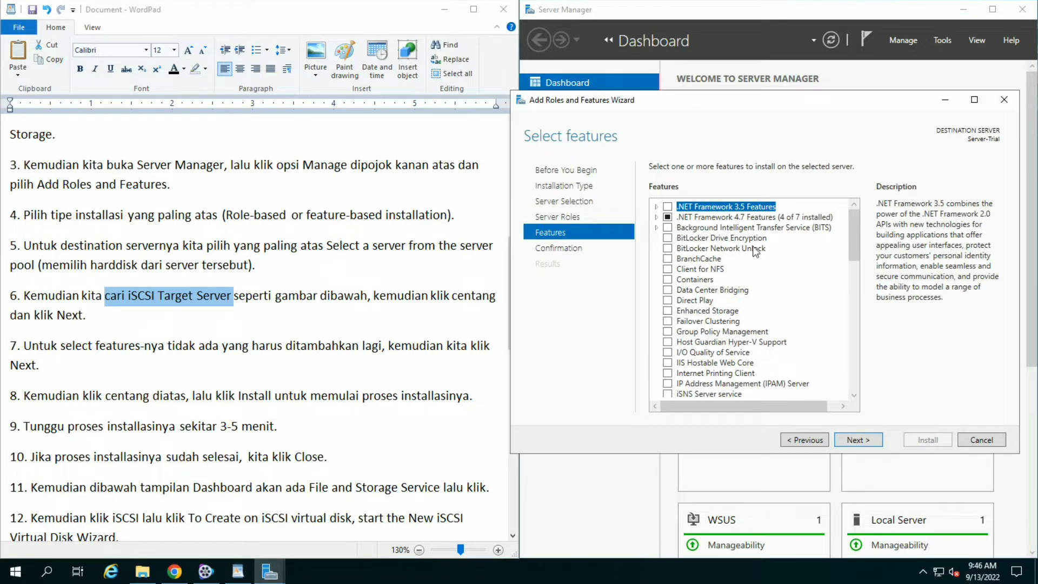
click(858, 440)
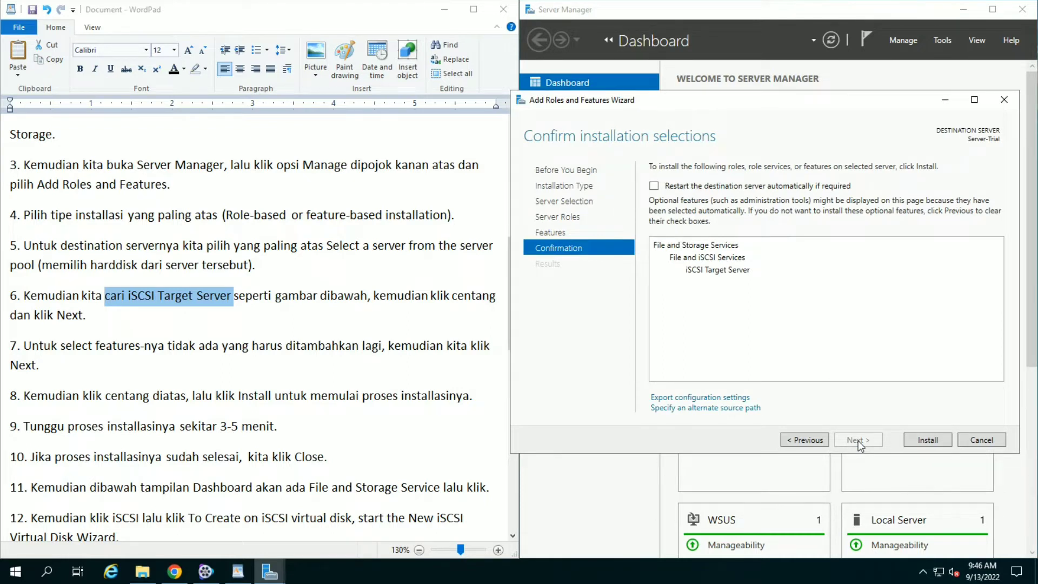
Allow the destination server to restart automatically if required and start the installation
click(655, 187)
drag(528, 256, 643, 277)
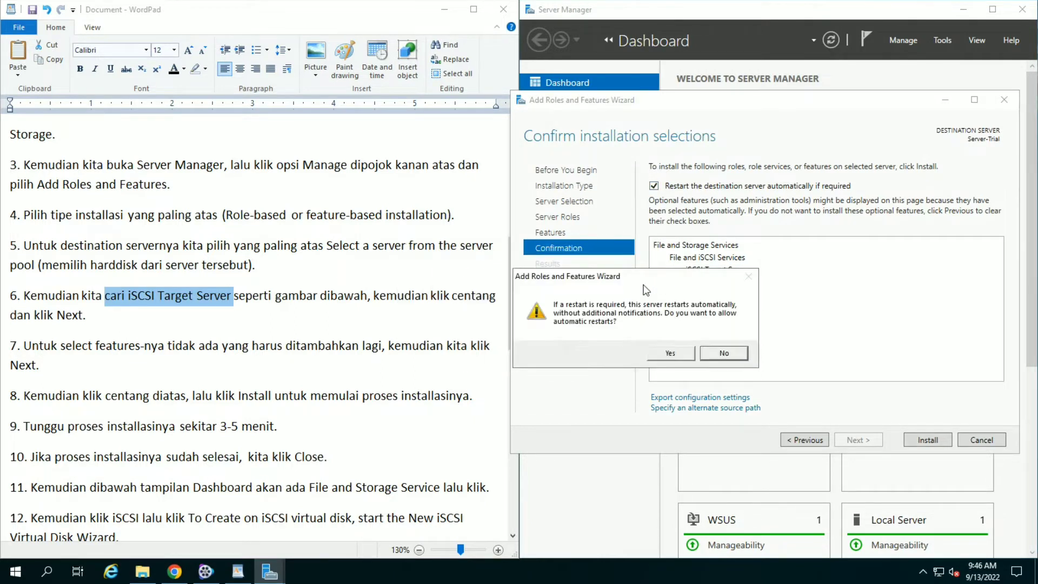
click(670, 353)
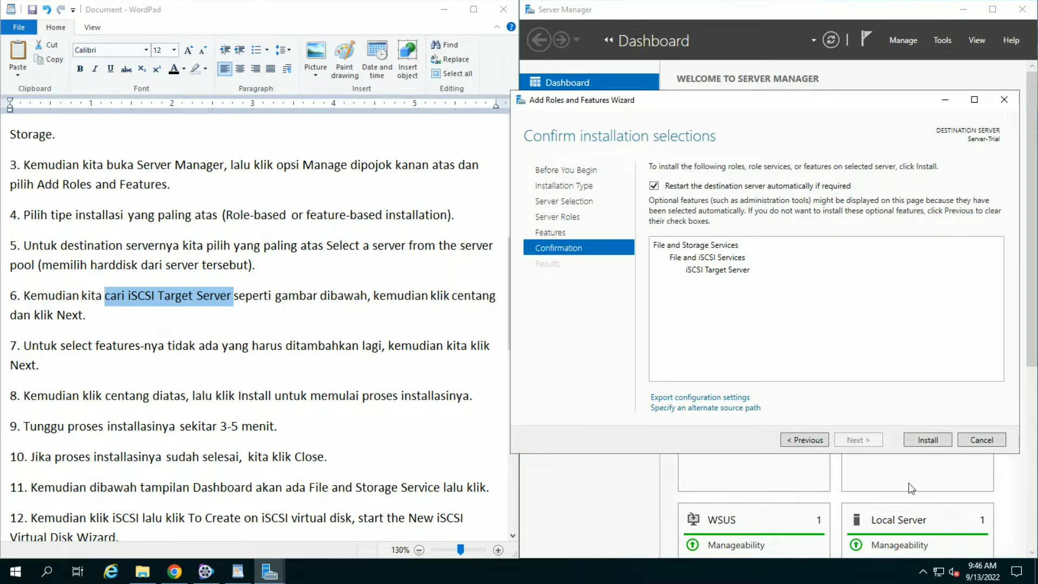
click(937, 438)
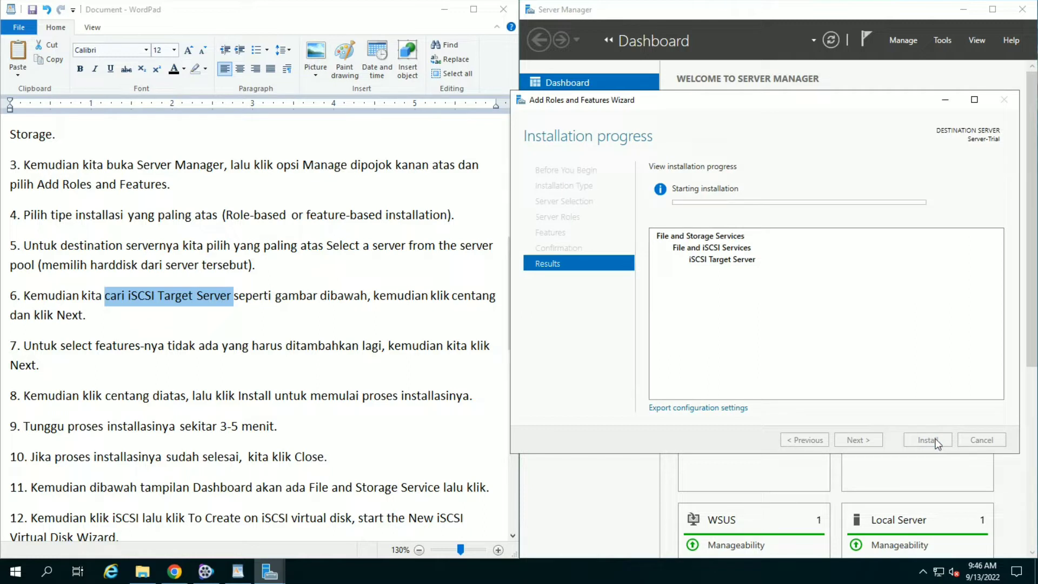
Read ahead through items 9 to 18 of the WordPad instructions while the installation runs
click(311, 432)
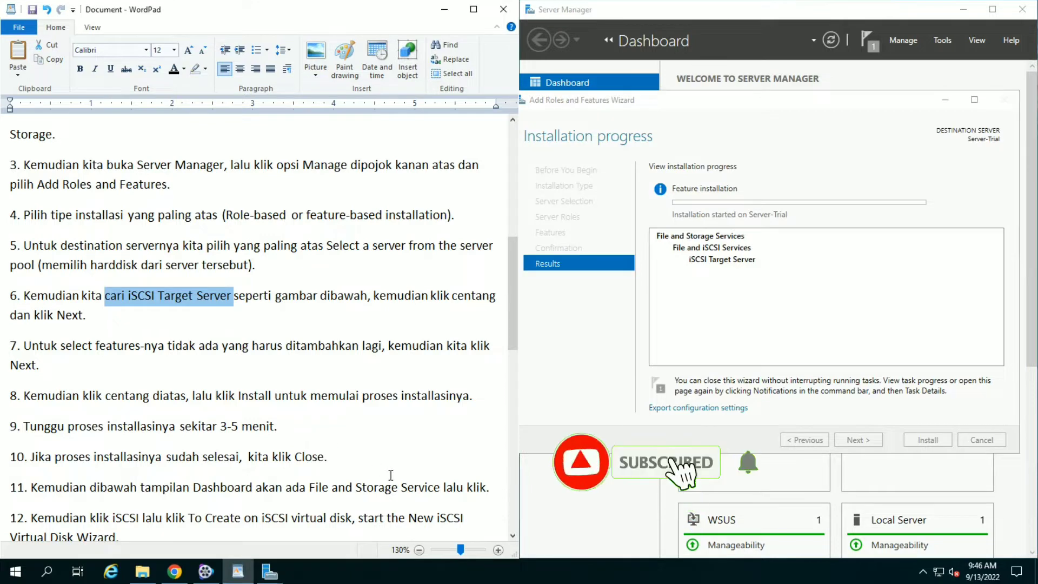
click(331, 433)
key(Down)
key(Down)
key(Down)
key(Down)
key(Down)
key(Down)
key(Down)
key(Down)
key(Down)
key(Down)
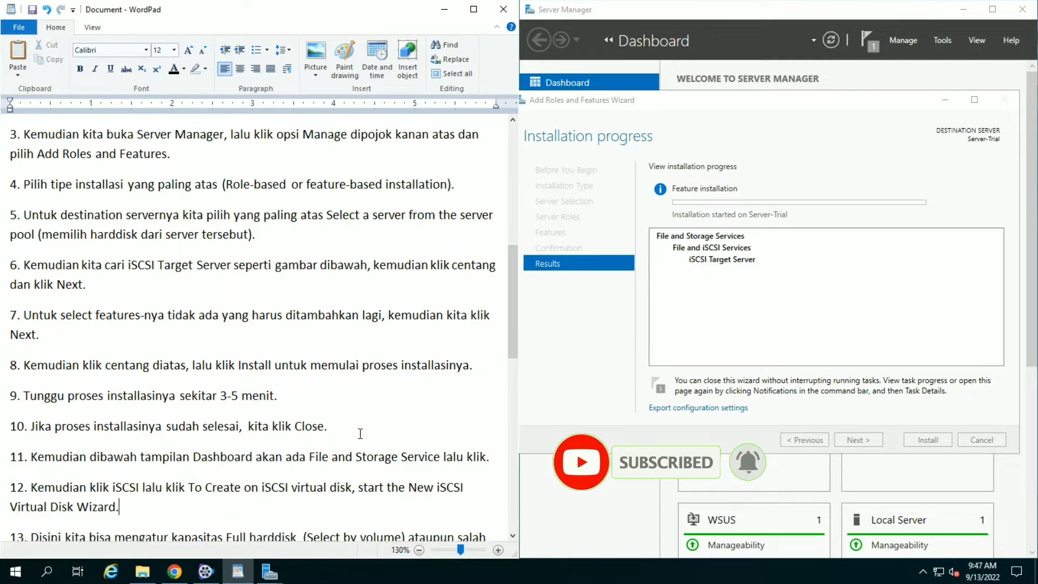
key(Down)
key(Down)
key(Down)
key(Down)
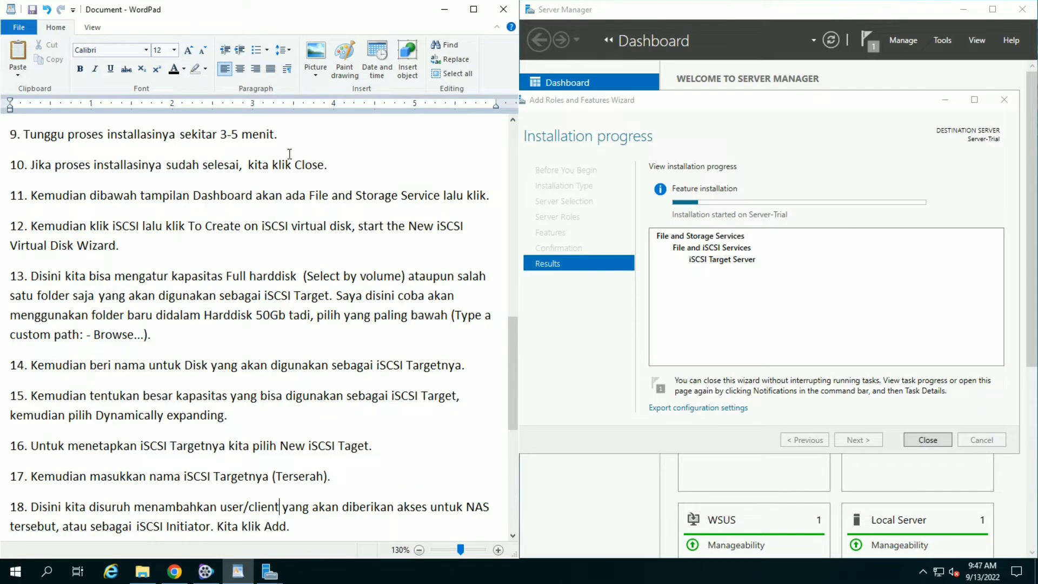
click(285, 137)
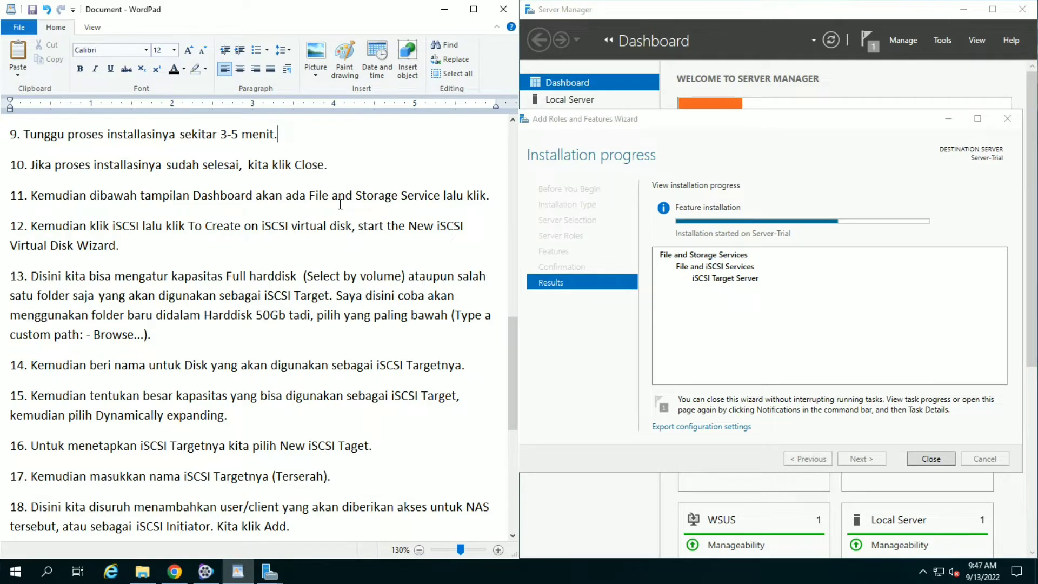
Check the installation result and close the Add Roles and Features Wizard
click(737, 125)
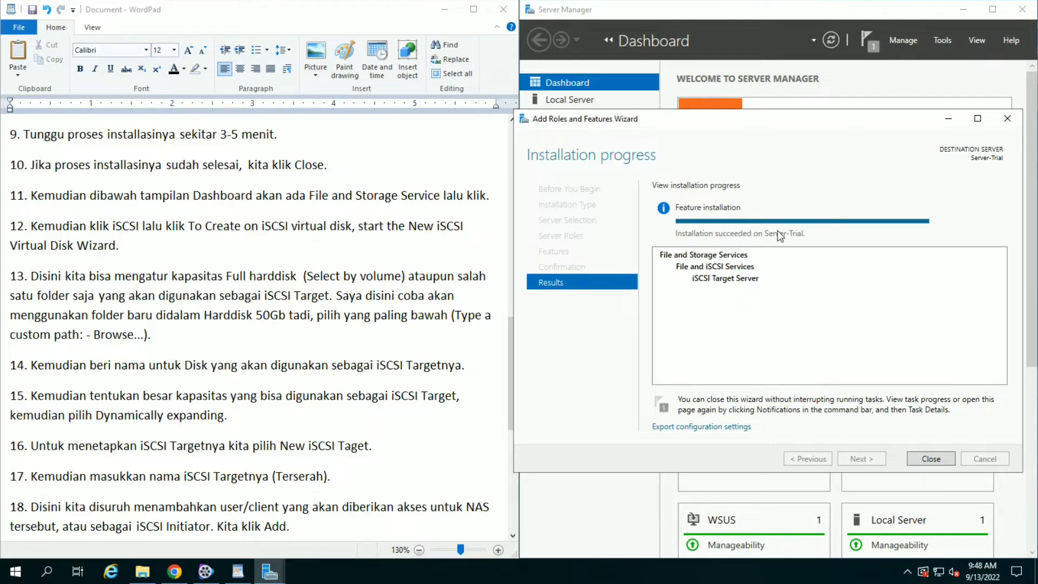
click(703, 242)
click(936, 459)
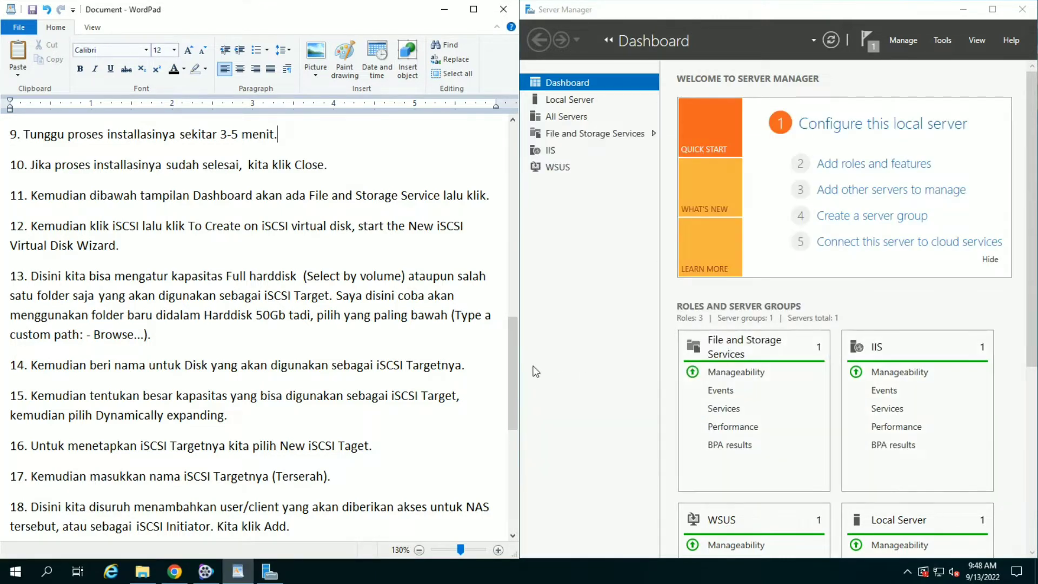
Follow items 10 to 12 of the instructions and open the iSCSI page of File and Storage Services
click(32, 165)
click(32, 196)
click(544, 135)
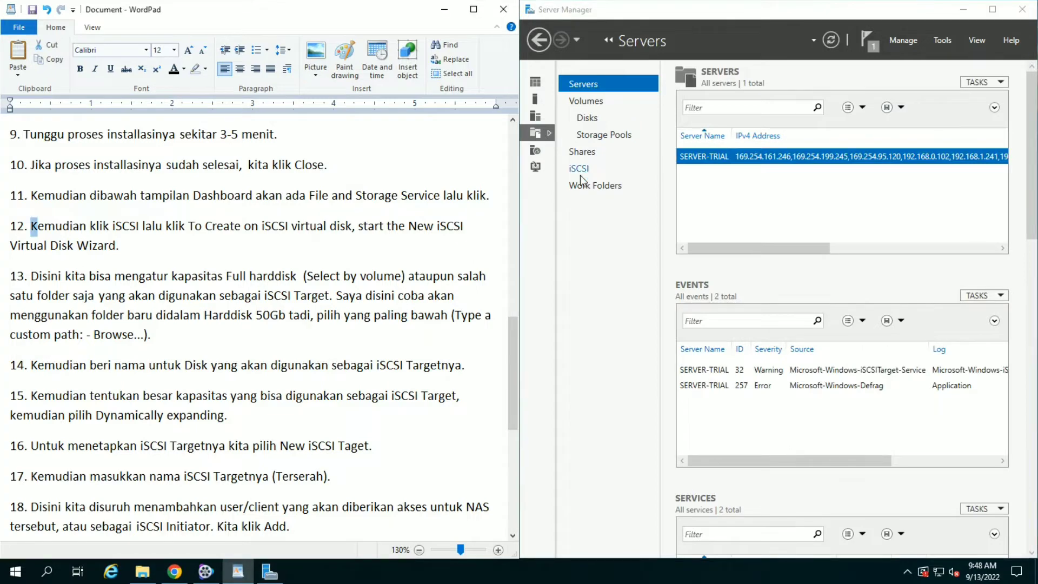
click(579, 169)
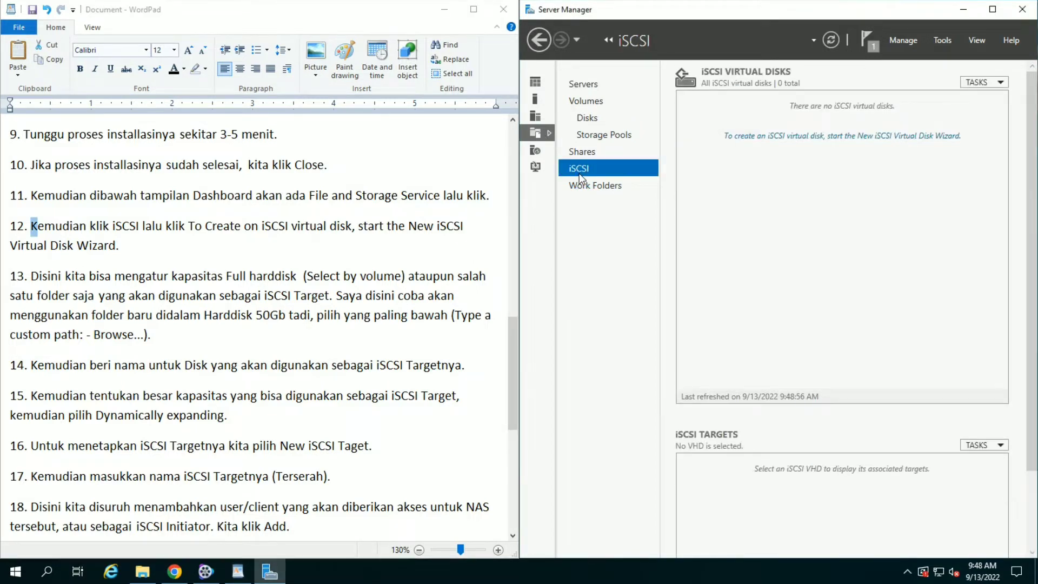
Highlight the phrase "To Create on iSCSI virtual disk" in item 12 of the WordPad instructions
click(189, 227)
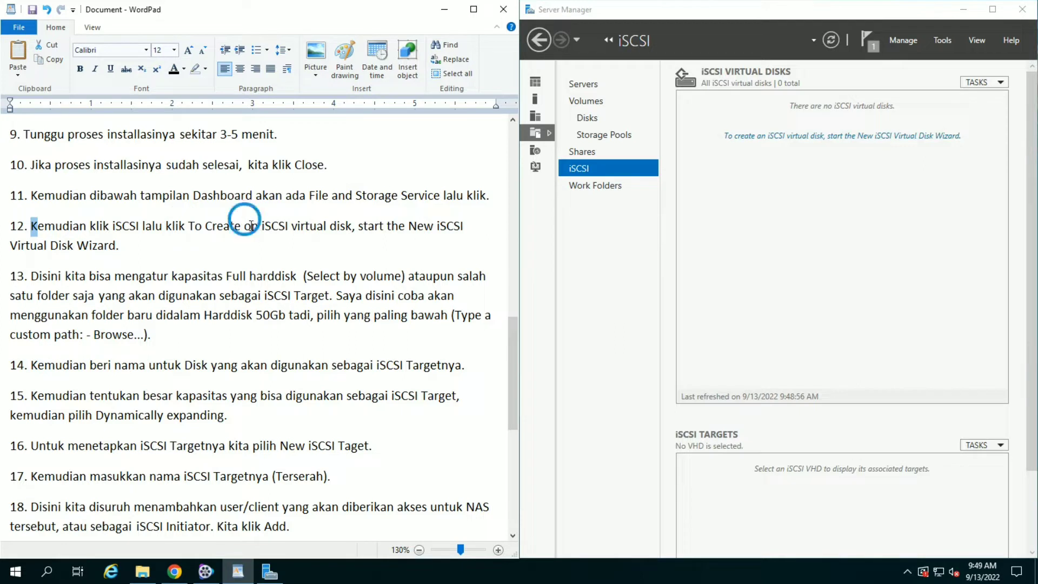
drag(187, 226, 352, 228)
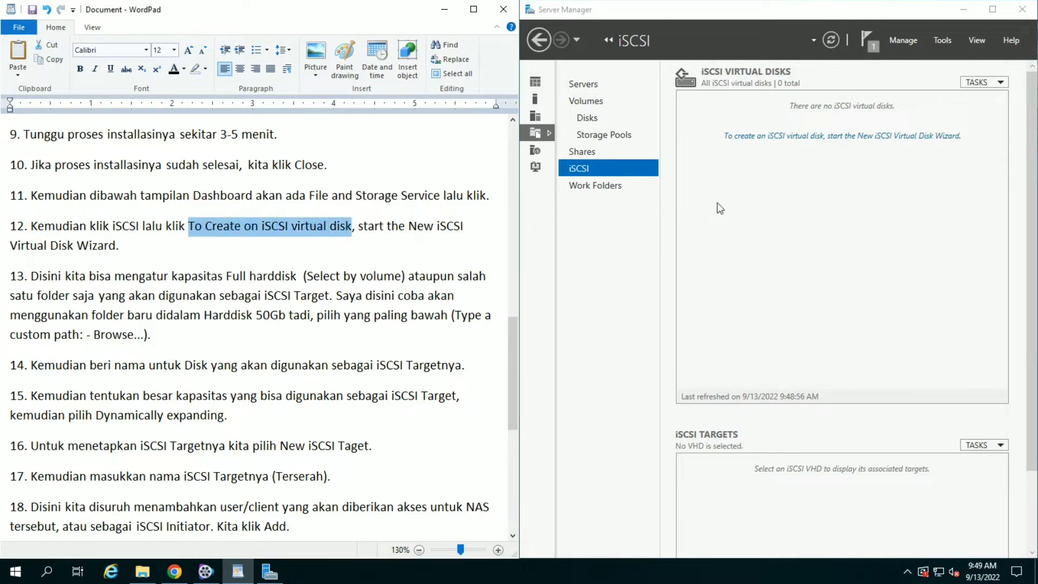
Start the New iSCSI Virtual Disk Wizard, move it off the instructions, and highlight the opening phrase of item 13 in WordPad
click(757, 142)
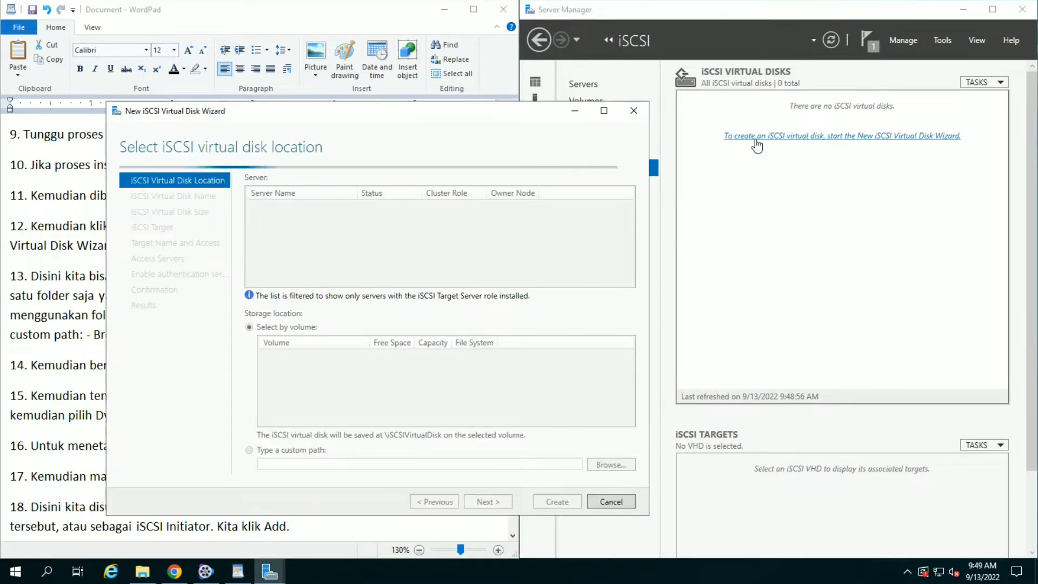
drag(397, 112, 739, 133)
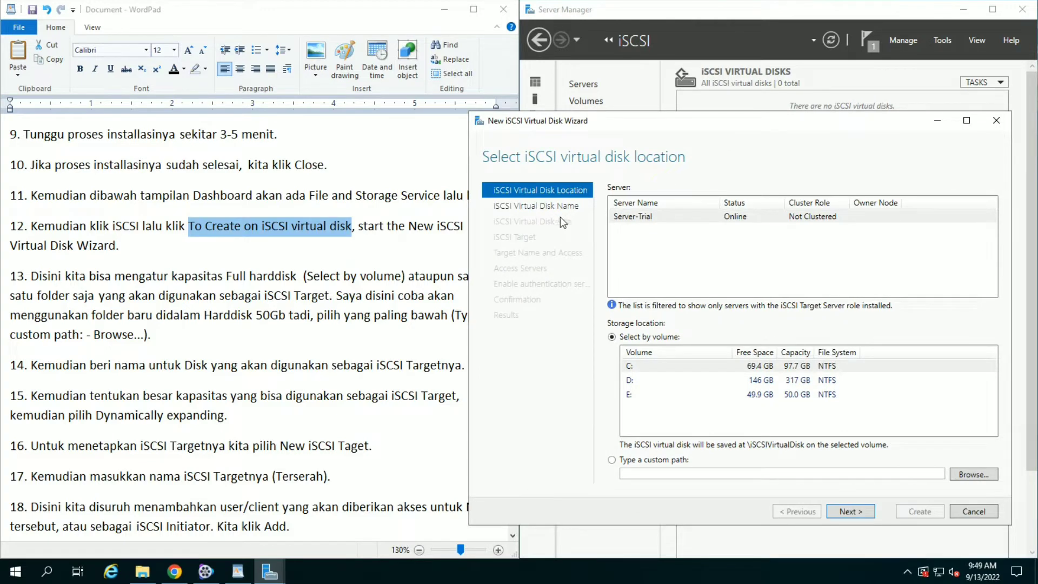
click(242, 277)
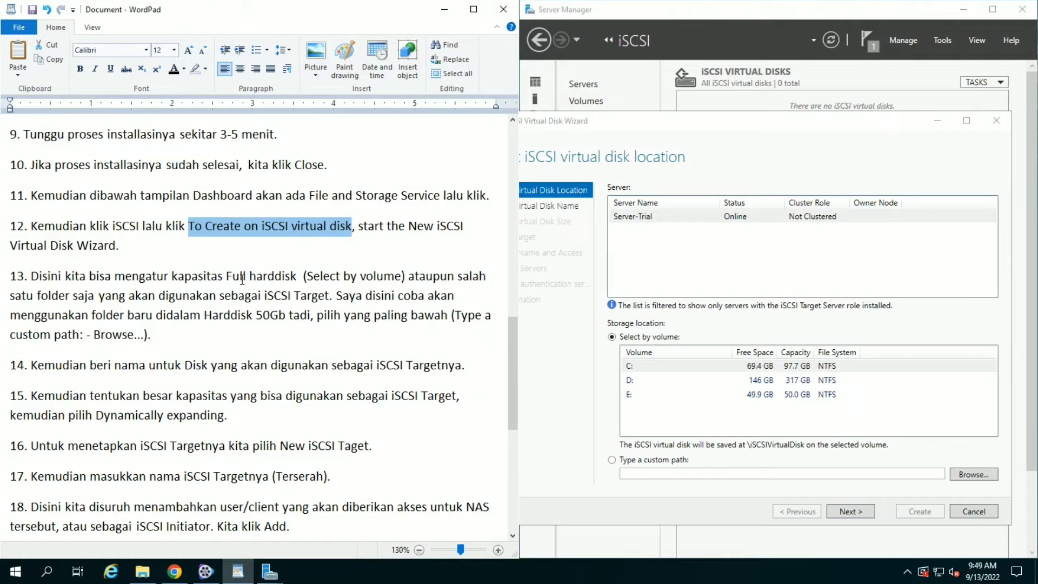
click(33, 276)
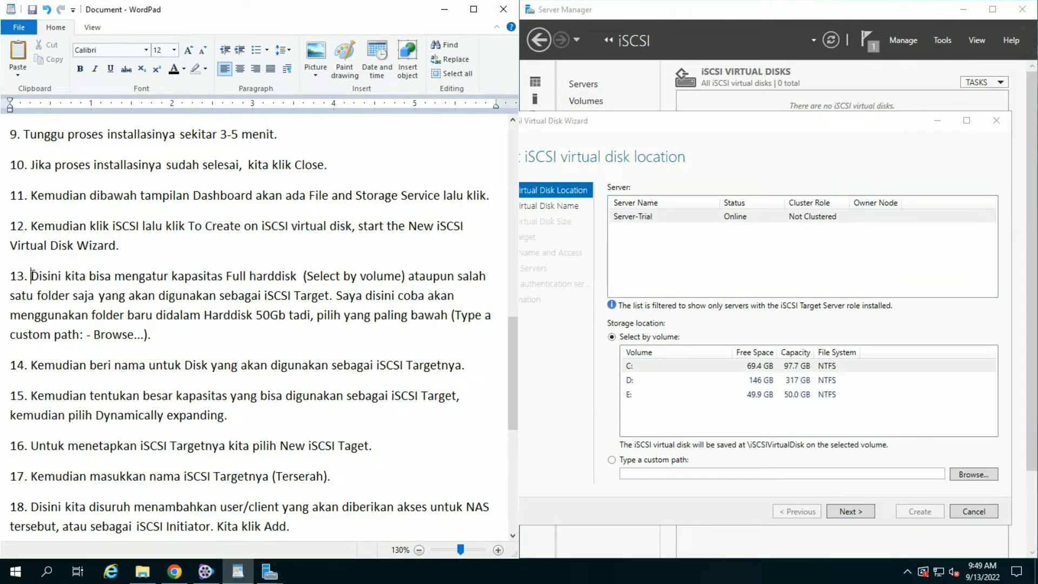
drag(32, 276, 186, 279)
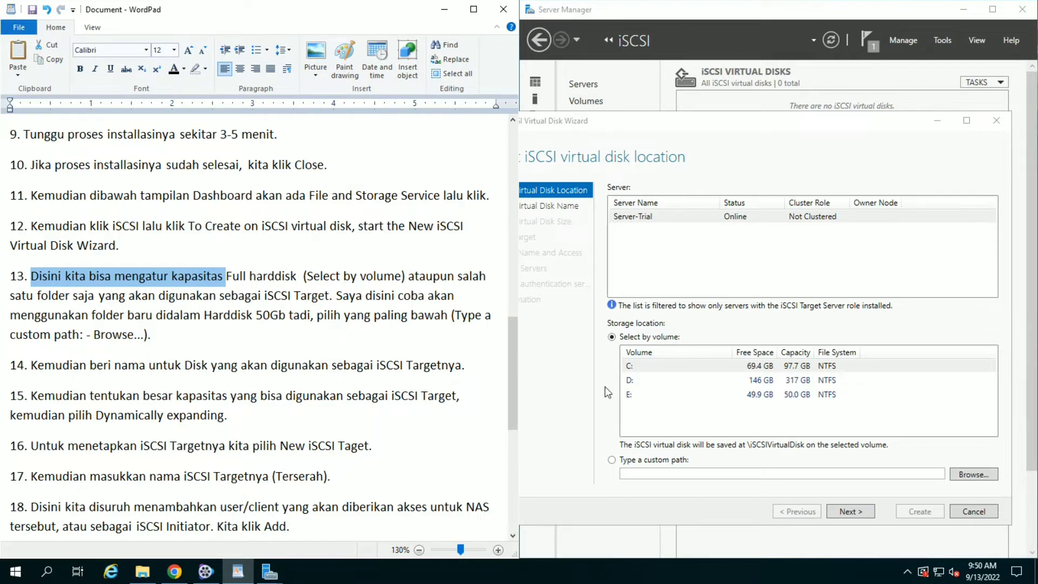
Set the virtual disk's storage location to the custom path E:\ on Server-Trial and continue to the disk name page
click(787, 284)
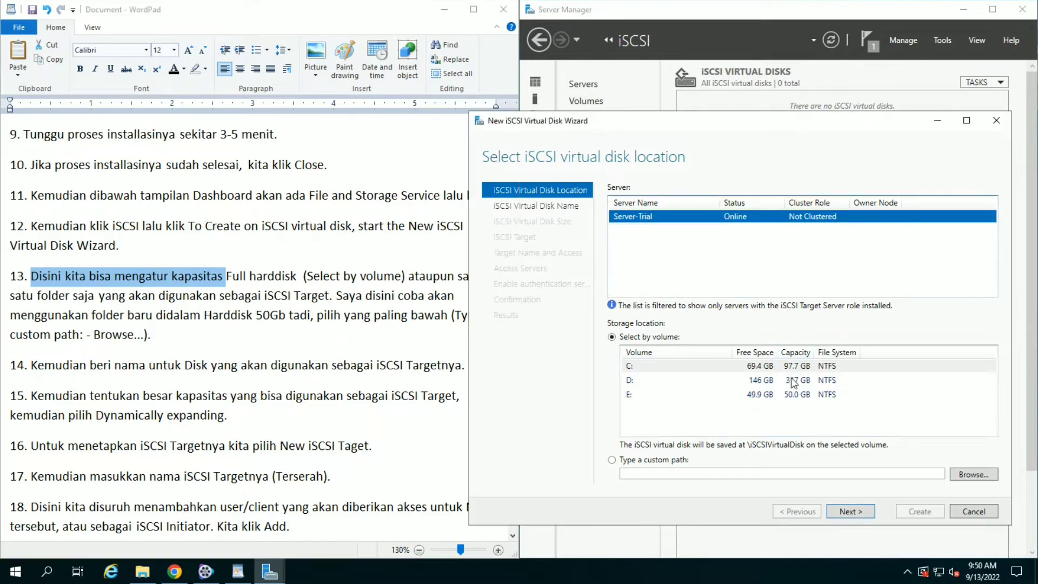
click(766, 395)
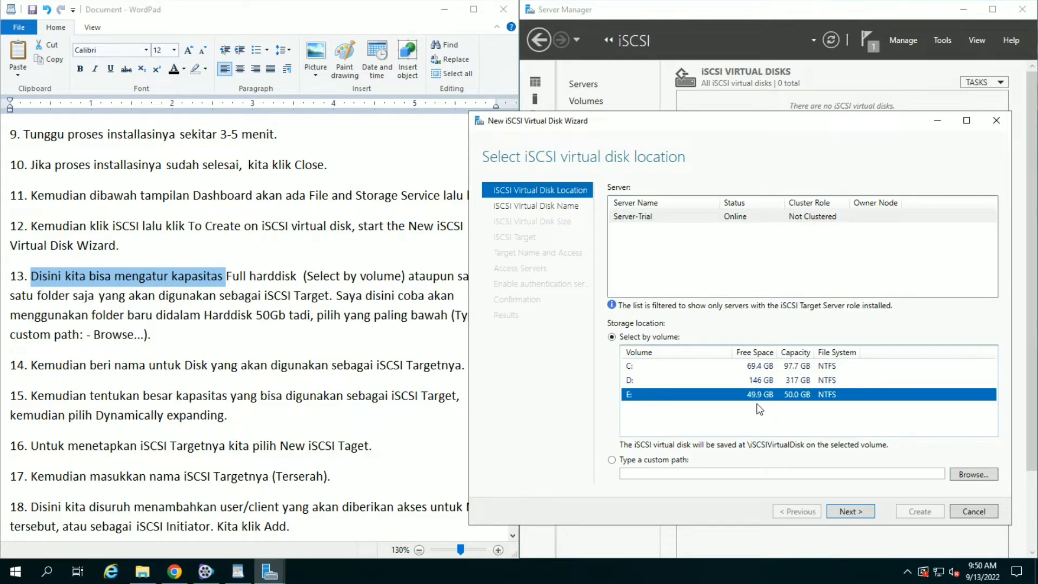
click(675, 463)
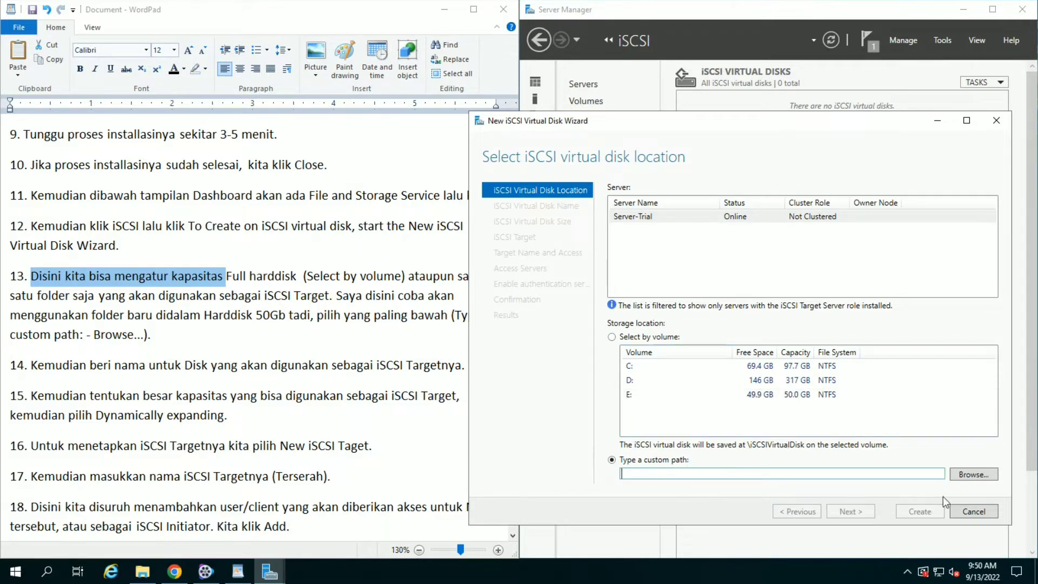
click(963, 478)
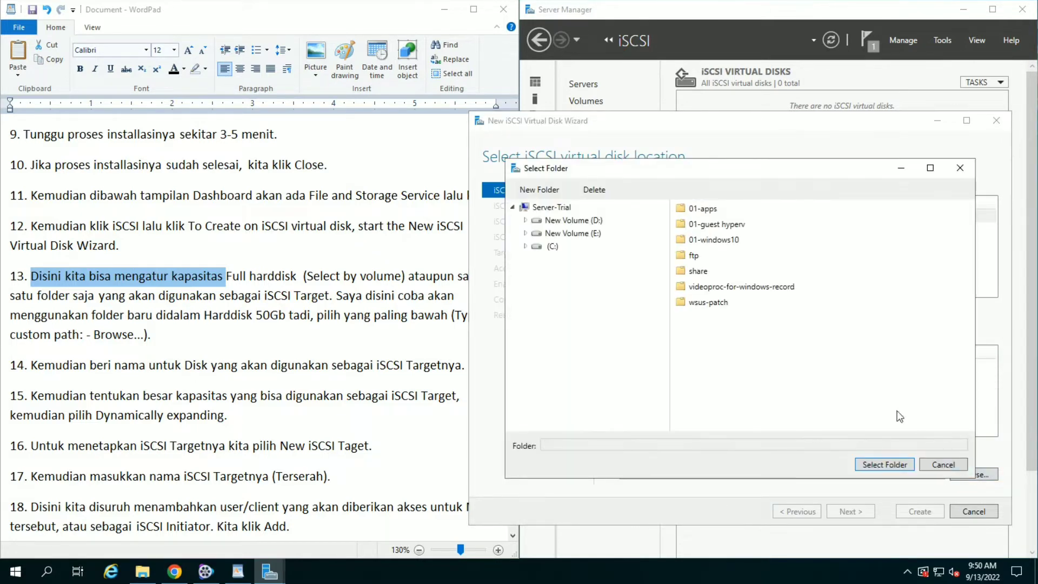
click(581, 233)
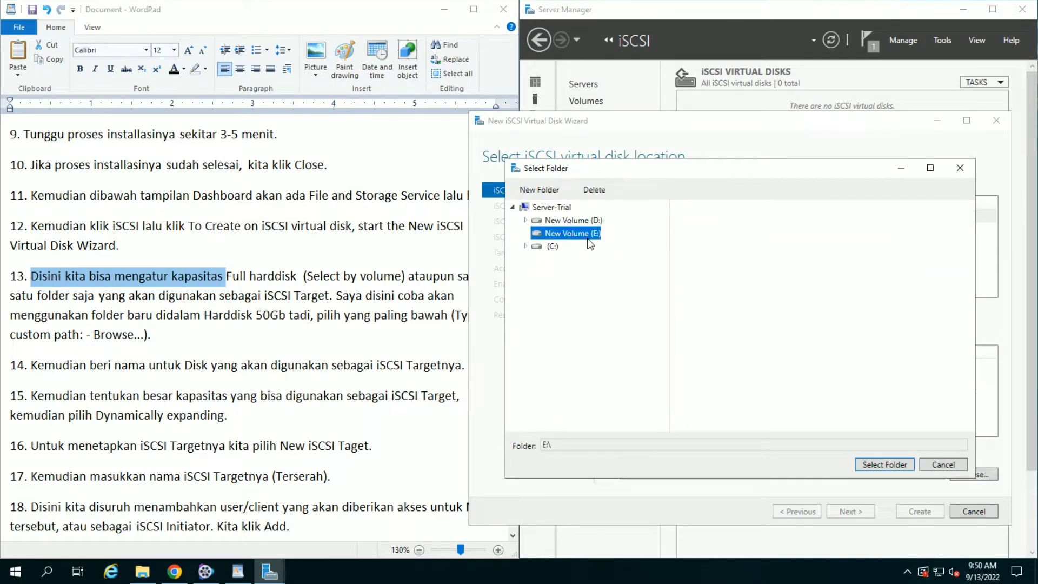
click(863, 465)
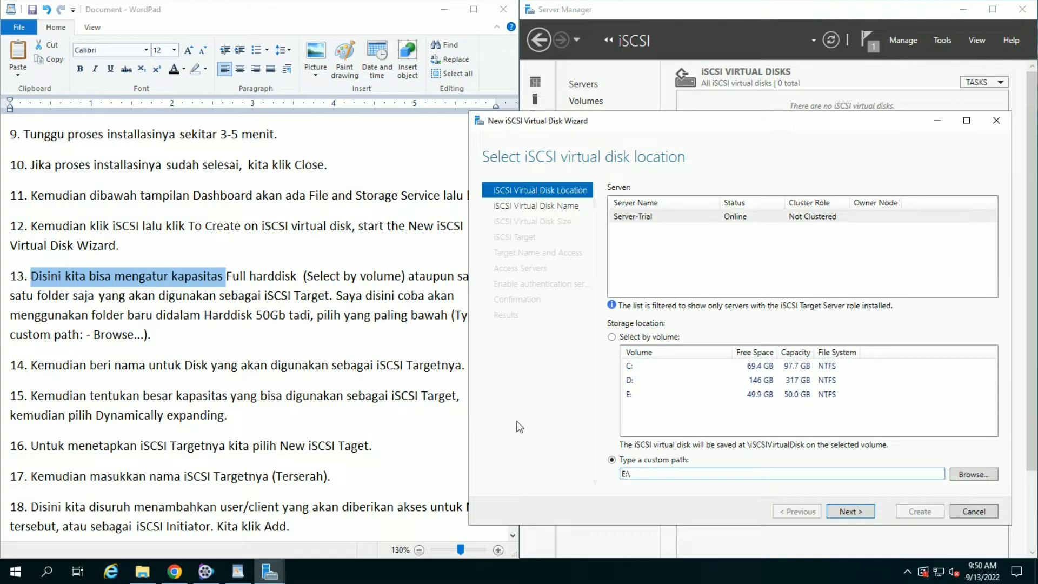
click(851, 512)
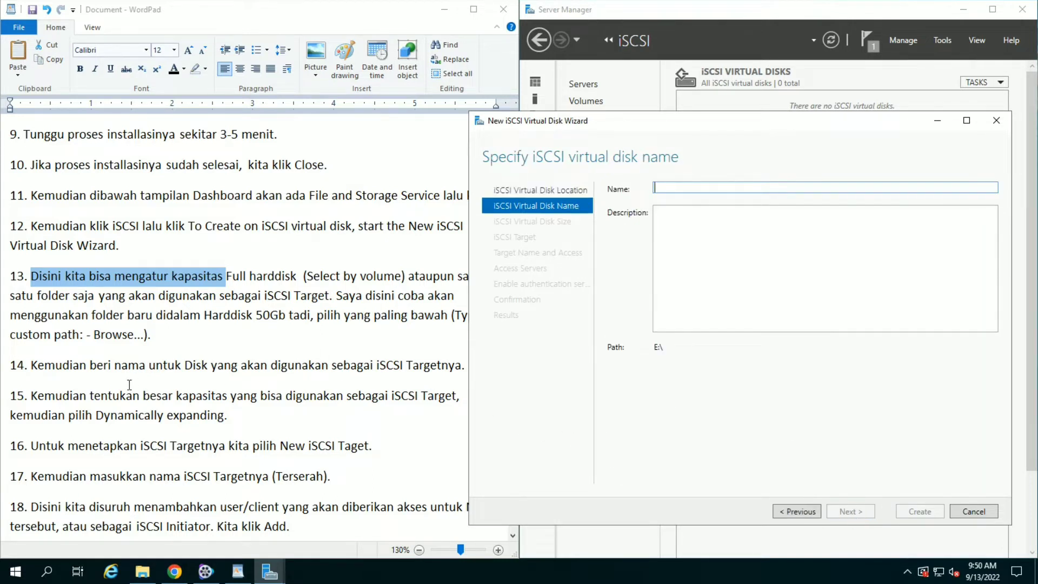
Follow item 14 of the instructions and name the iSCSI virtual disk NAS-50GB, continuing to the disk size page
click(27, 366)
drag(32, 365, 138, 371)
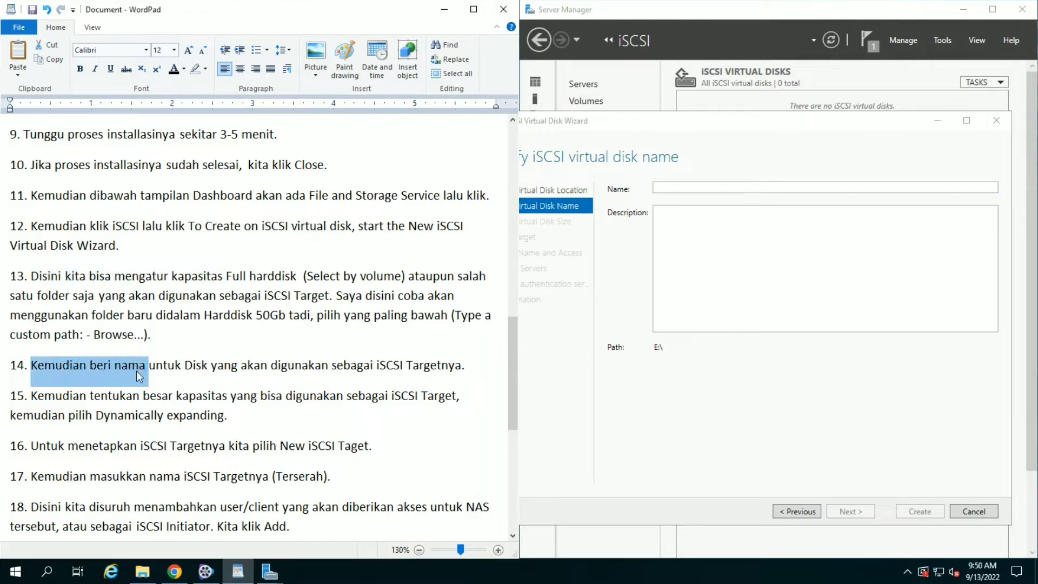
click(202, 367)
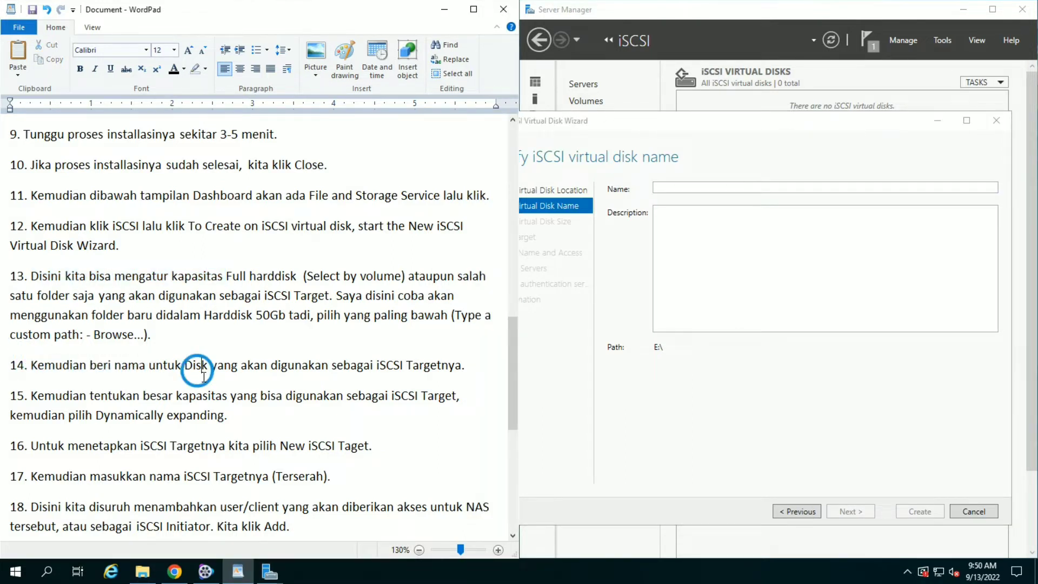
click(676, 187)
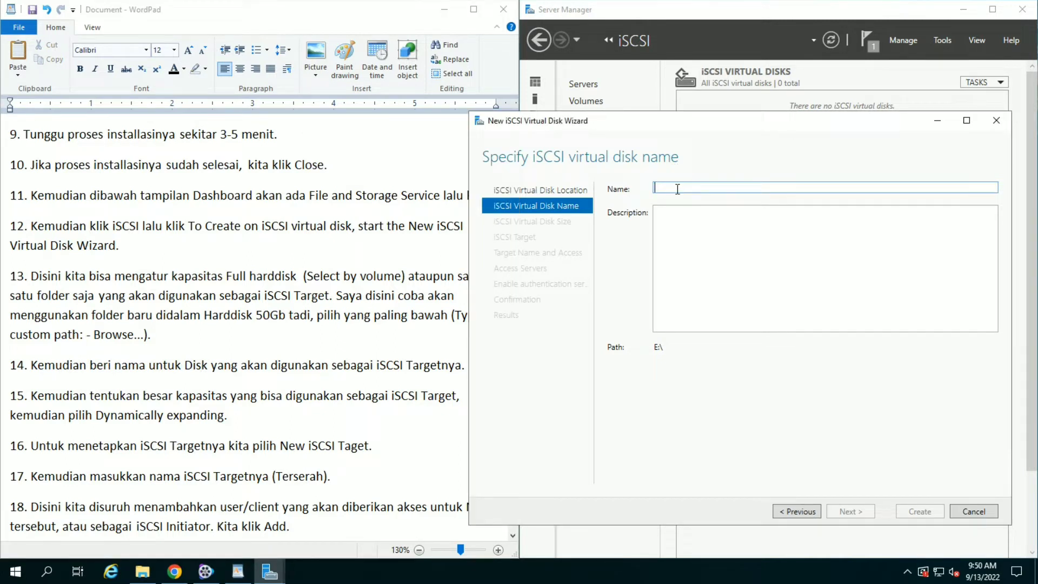
text(NAS)
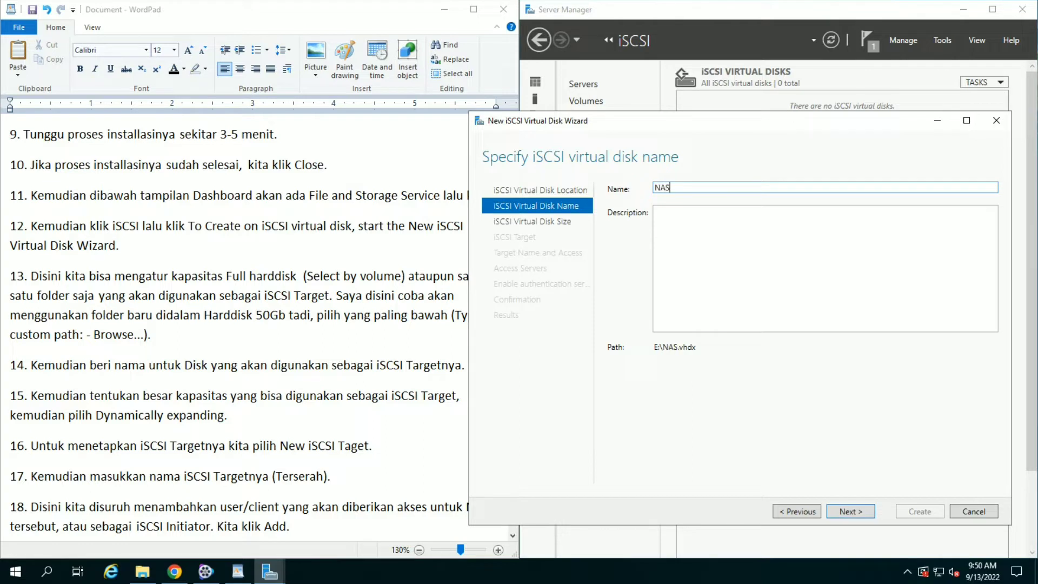
text(-50GB)
click(700, 185)
click(850, 511)
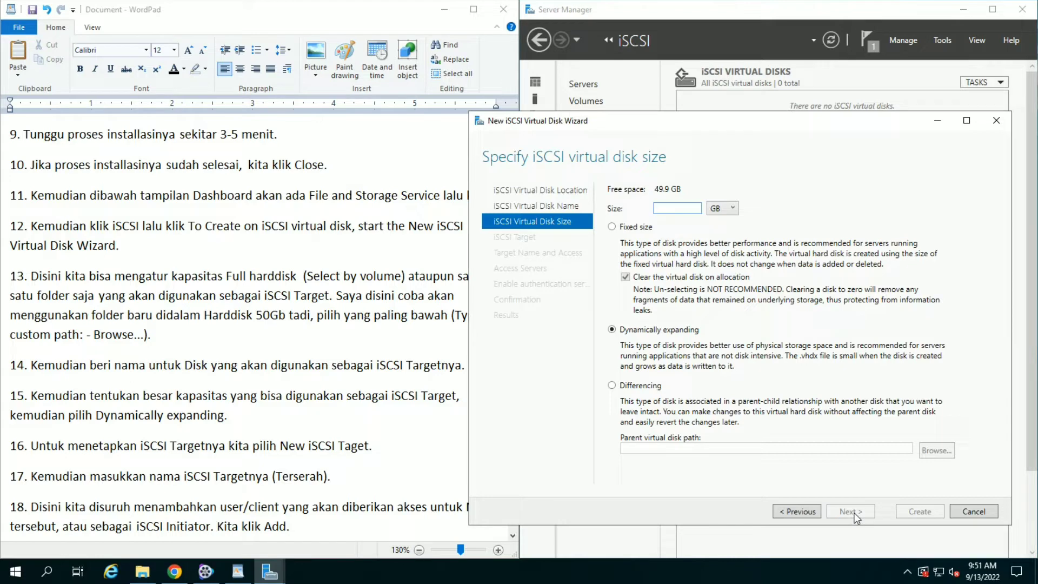
Follow item 15 of the instructions, set the virtual disk size to 10 GB, keep Dynamically expanding, and continue to target assignment
click(667, 211)
click(346, 376)
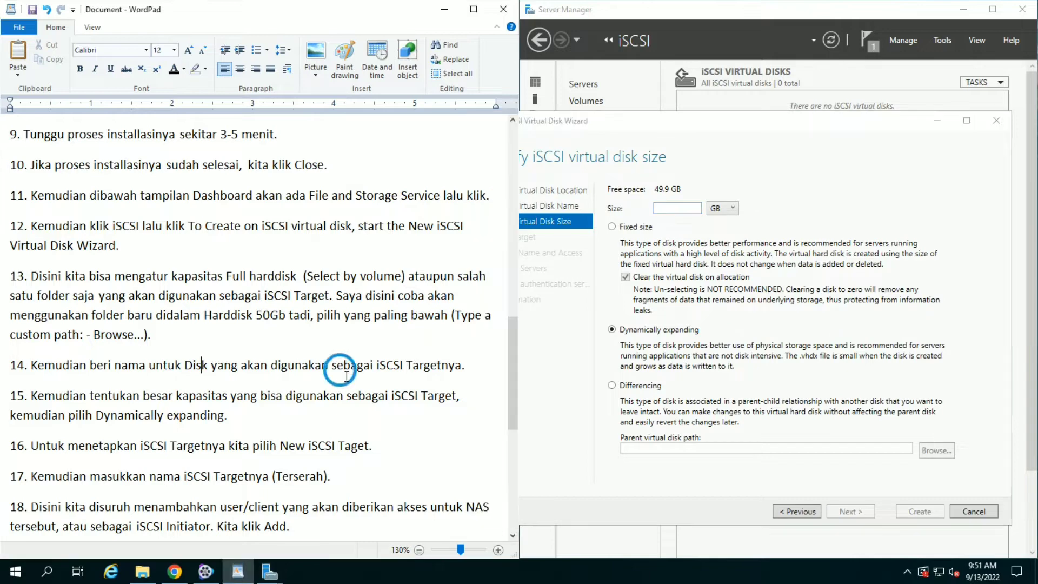
click(25, 387)
drag(32, 394, 135, 396)
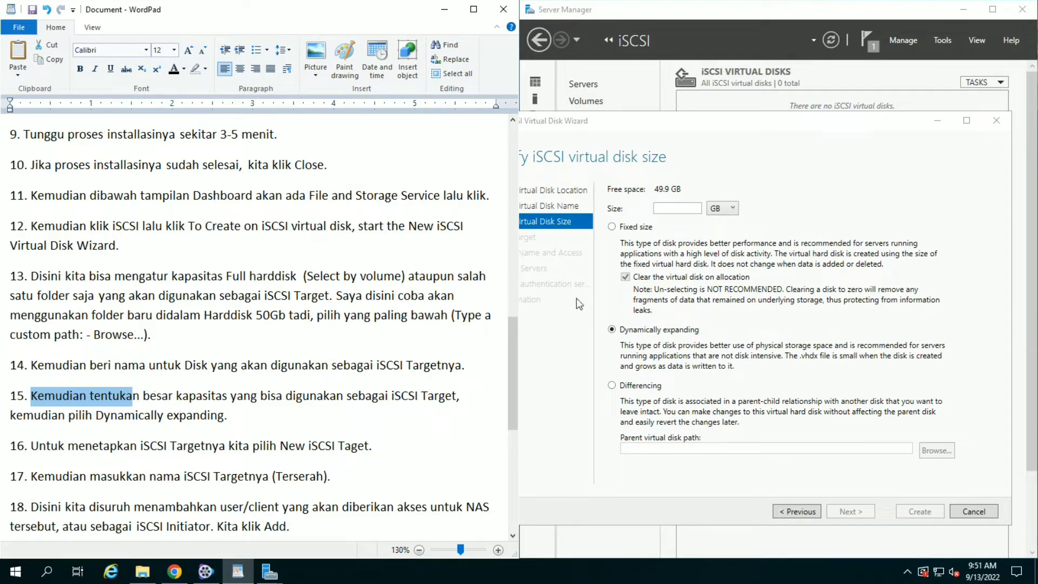
click(680, 208)
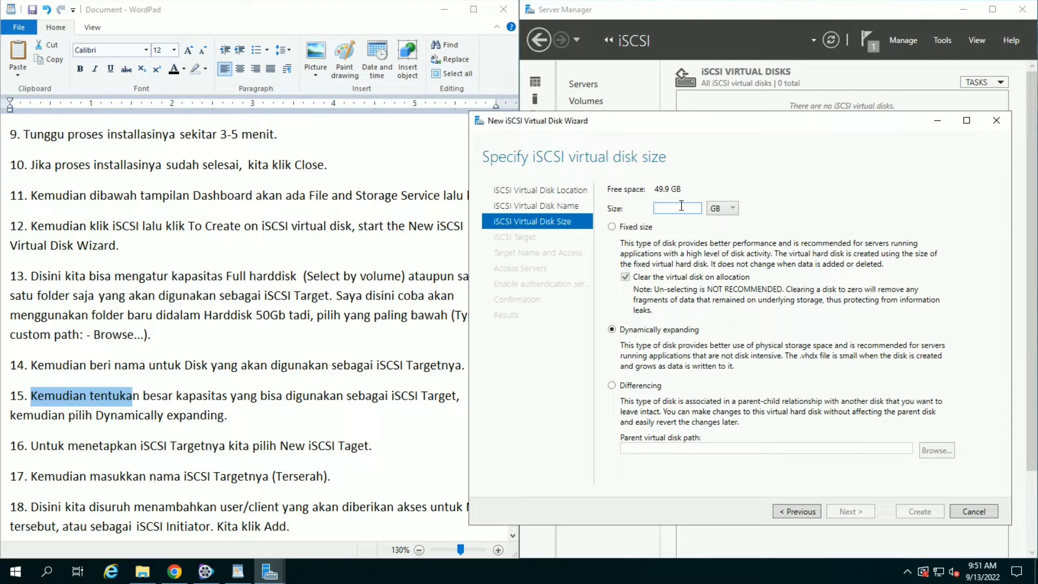
text(5)
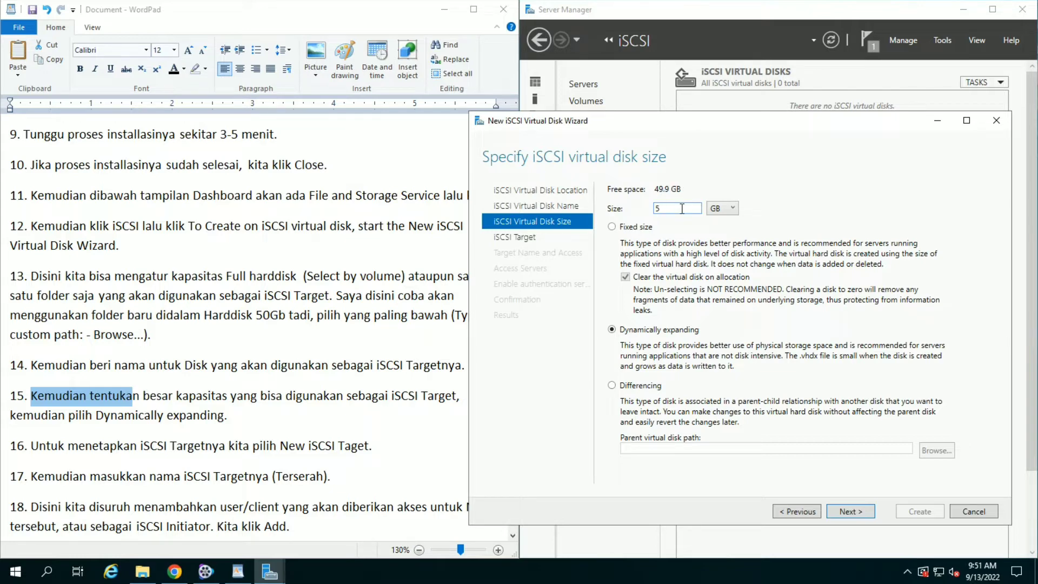
key(BackSpace)
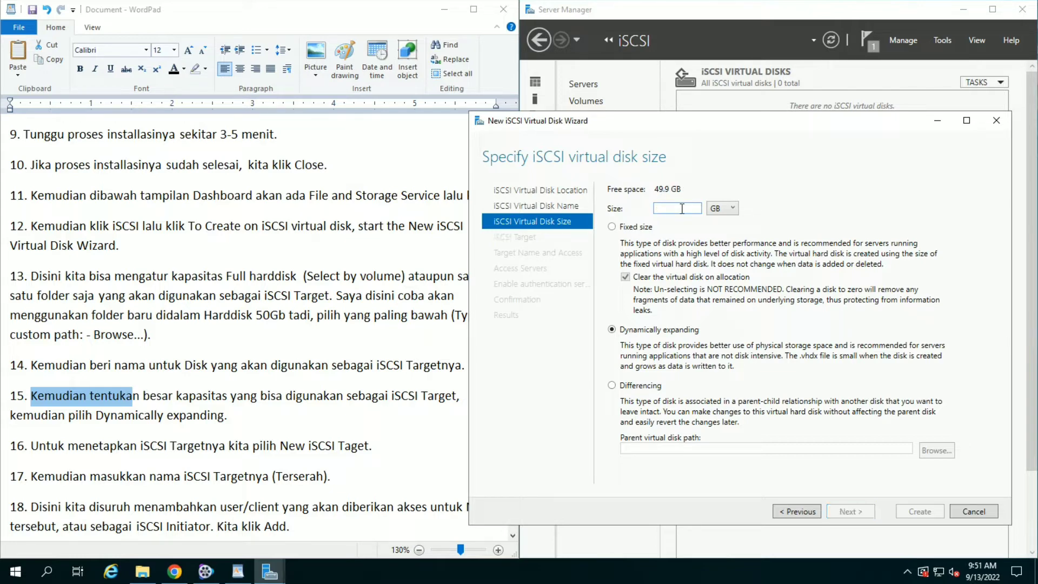
text(10)
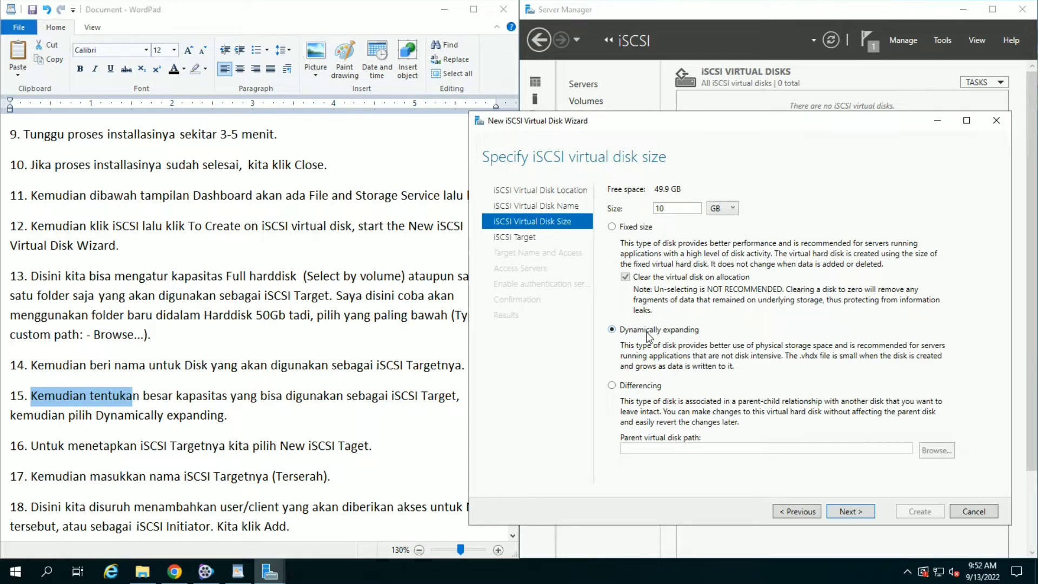
click(849, 511)
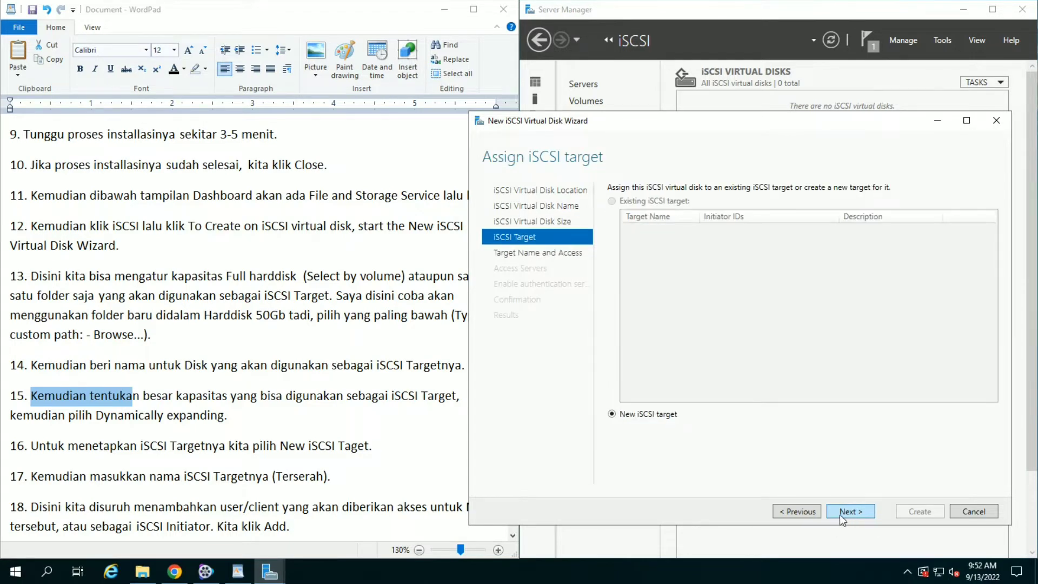
Follow item 16 of the instructions and assign the virtual disk to a new iSCSI target
click(37, 450)
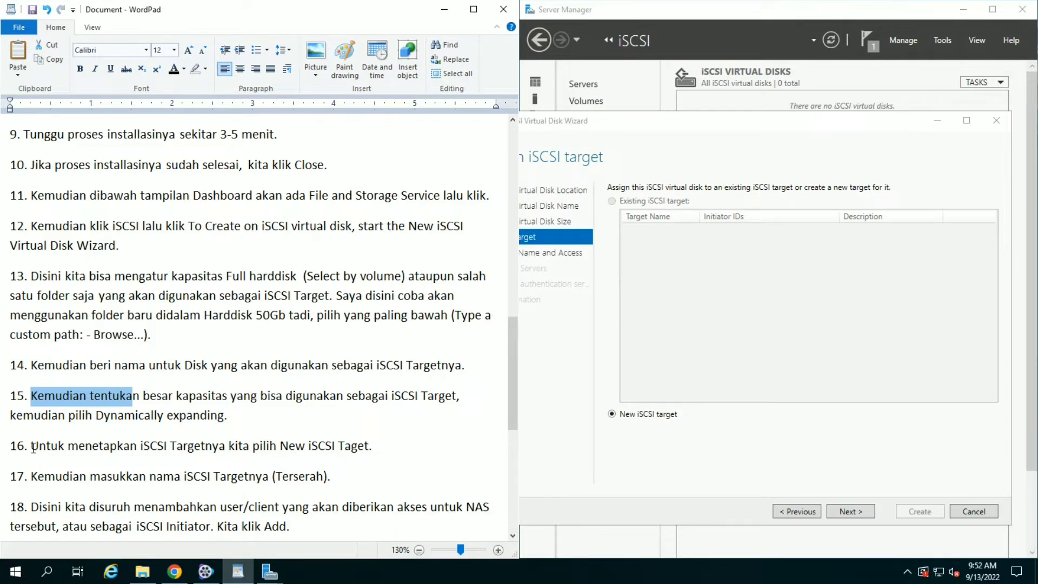
drag(32, 448, 168, 452)
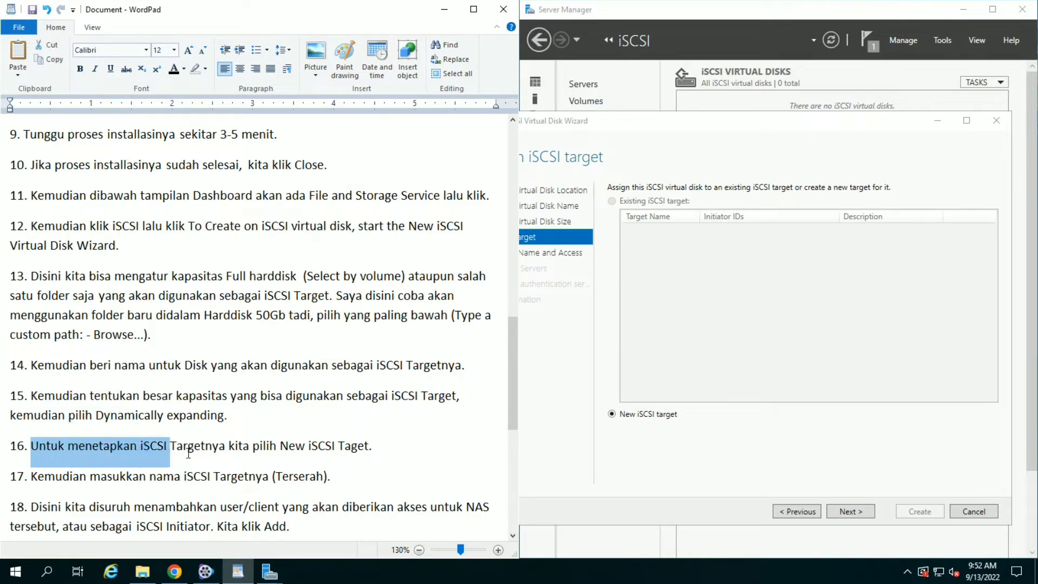
click(712, 327)
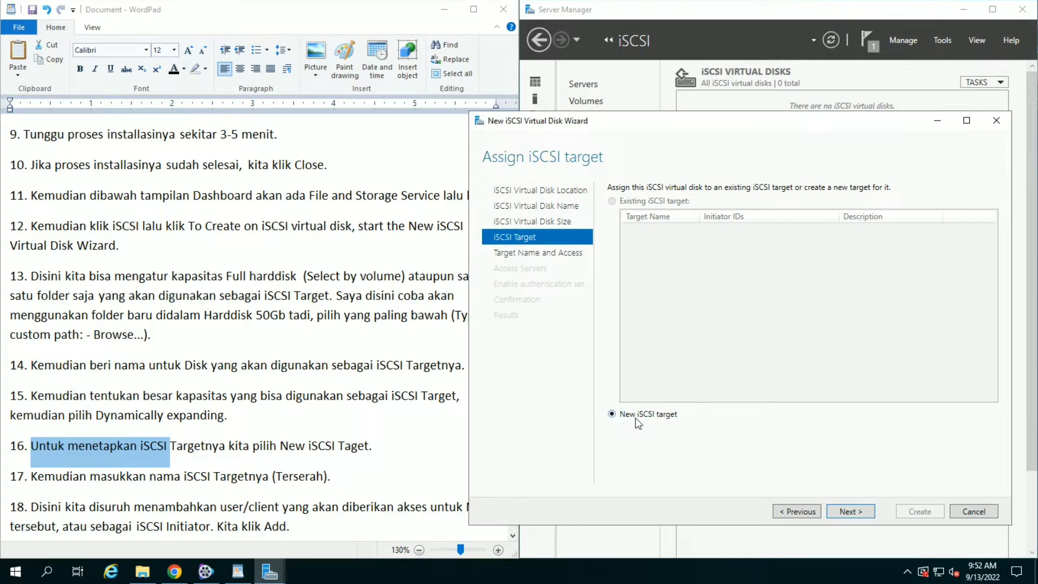
click(845, 511)
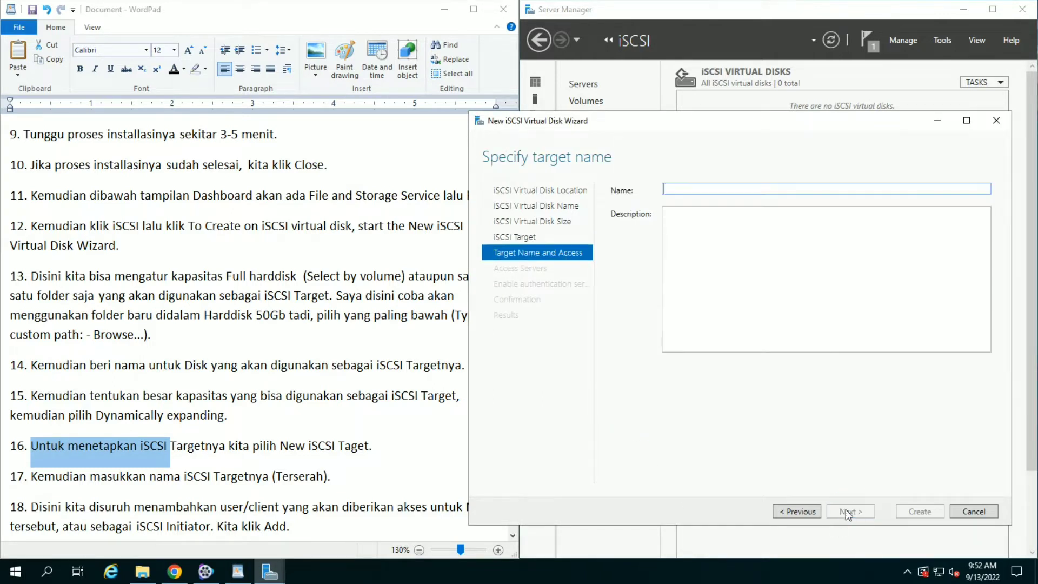
Follow item 17 of the instructions and name the iSCSI target "Windows 11"
click(32, 482)
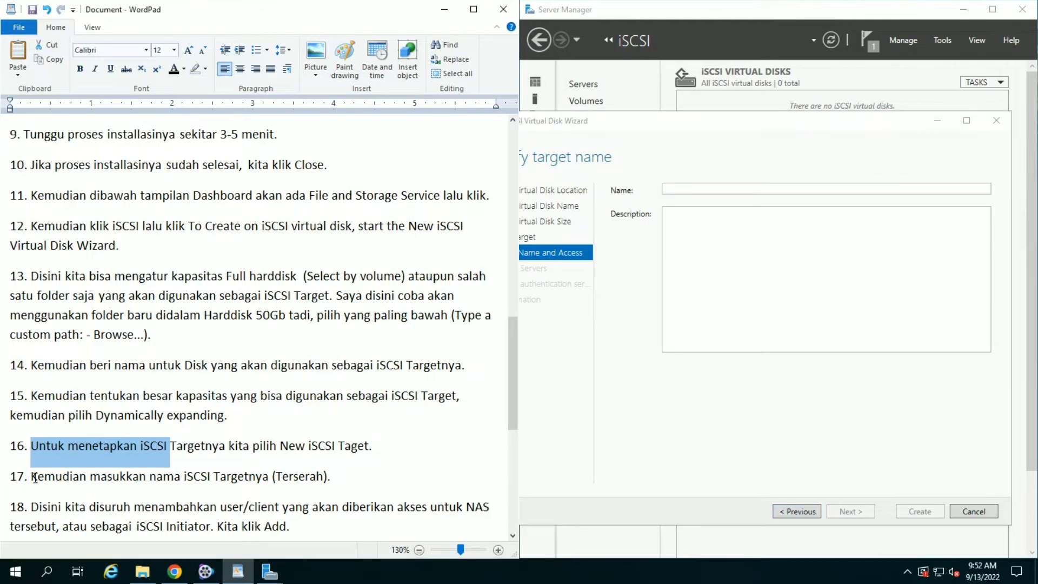
drag(31, 478, 260, 485)
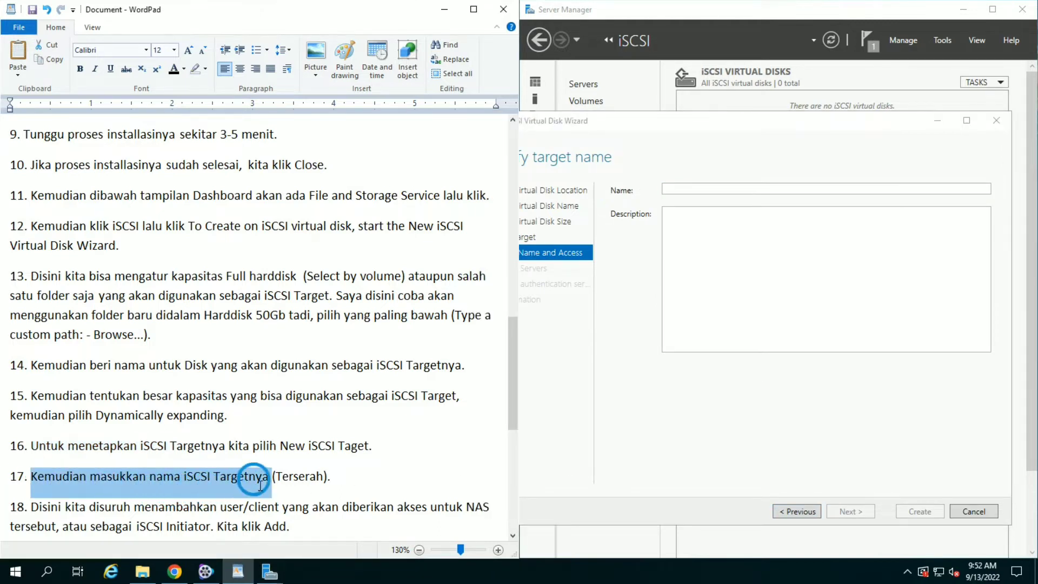
click(676, 190)
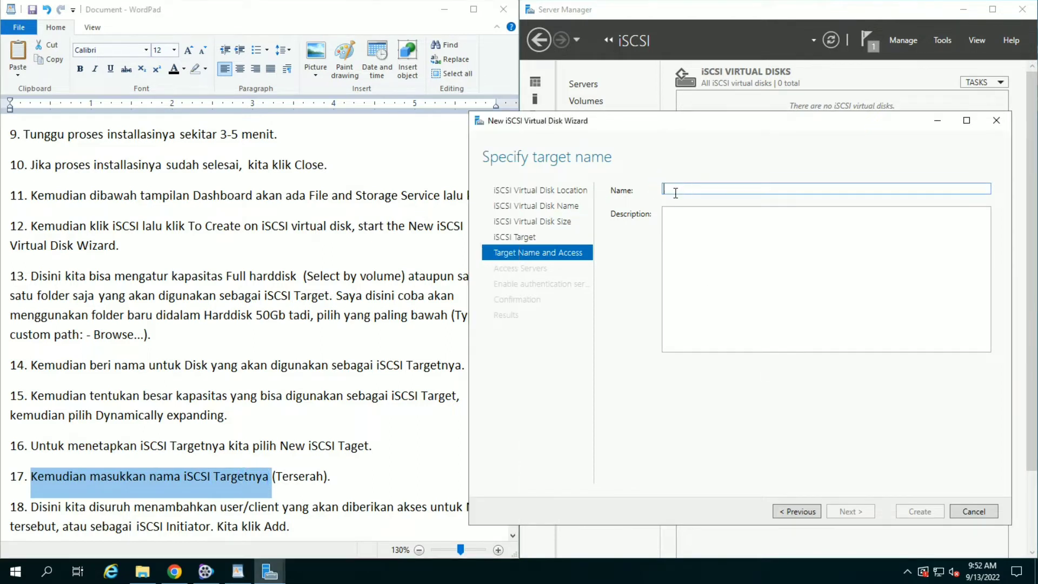
text(Client)
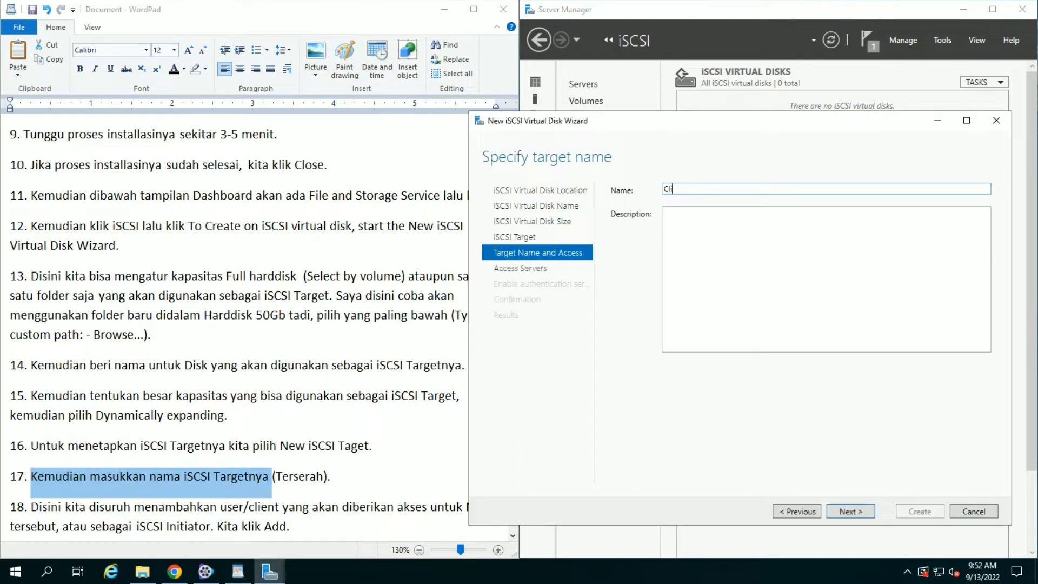
text(Windows 11)
click(684, 188)
key(BackSpace)
key(BackSpace)
key(BackSpace)
key(BackSpace)
key(BackSpace)
key(BackSpace)
key(BackSpace)
Describe the target as "Untuk laptop windows 11", accept converting its name to windows-11, and continue to the access servers page
click(671, 217)
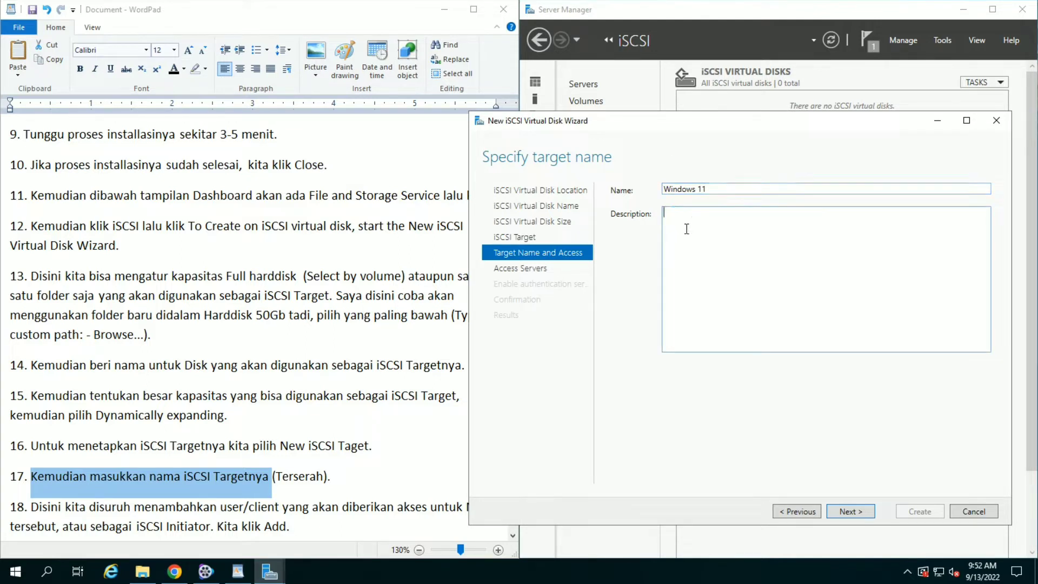
text(Untuk u)
key(BackSpace)
key(BackSpace)
text(laptop windows 11)
click(856, 513)
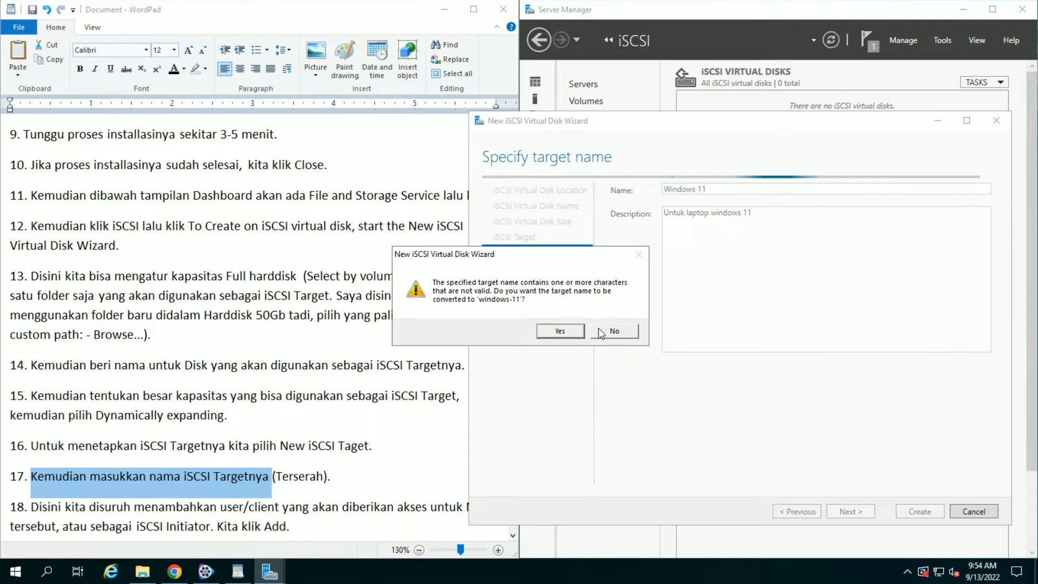
click(570, 334)
click(850, 512)
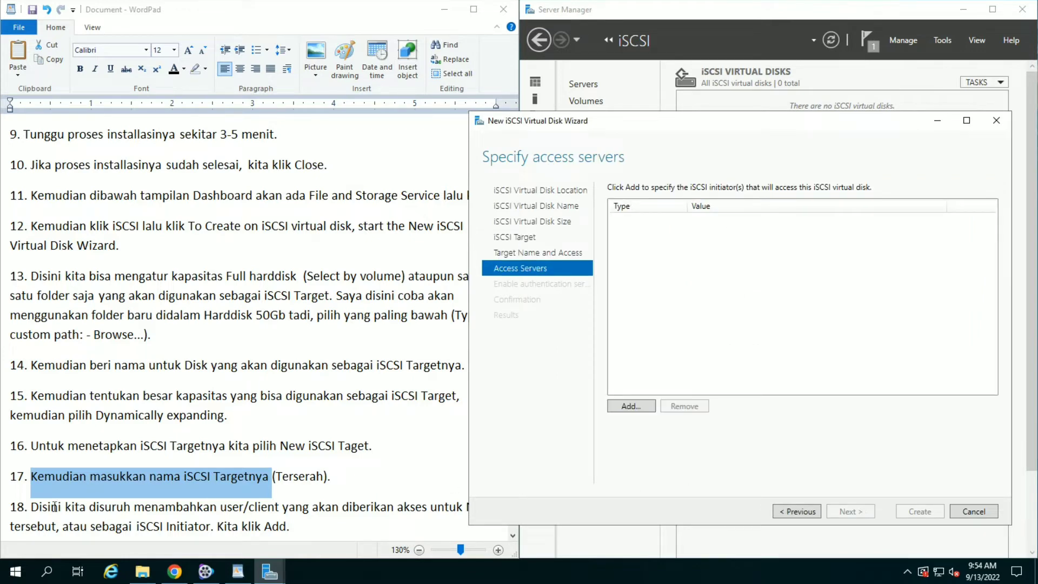
Follow item 18 of the instructions, start adding an initiator to the access servers, and place the Add initiator ID dialog over the wizard
click(34, 507)
click(33, 509)
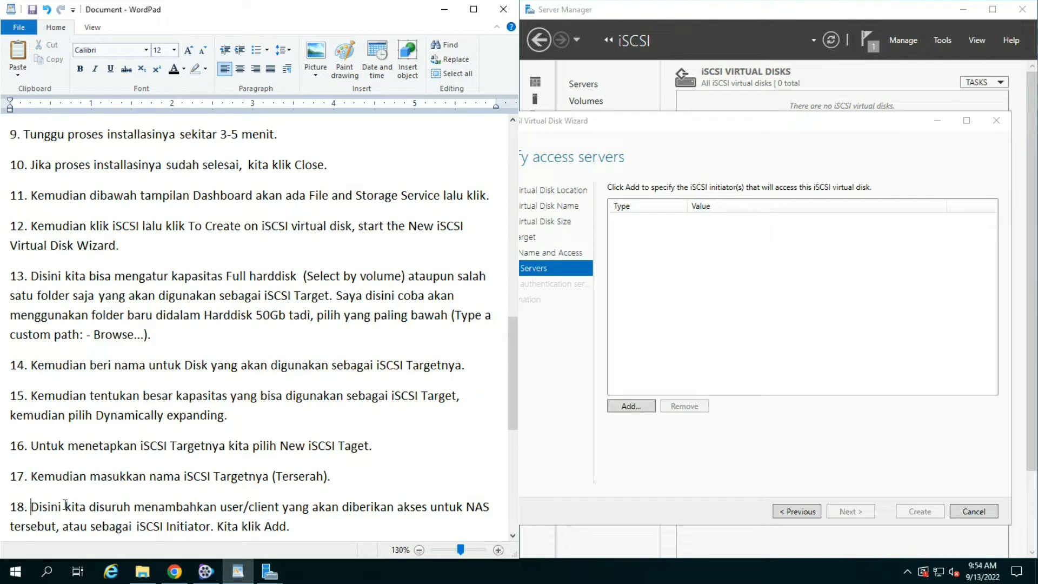
scroll(65, 504, down, 2)
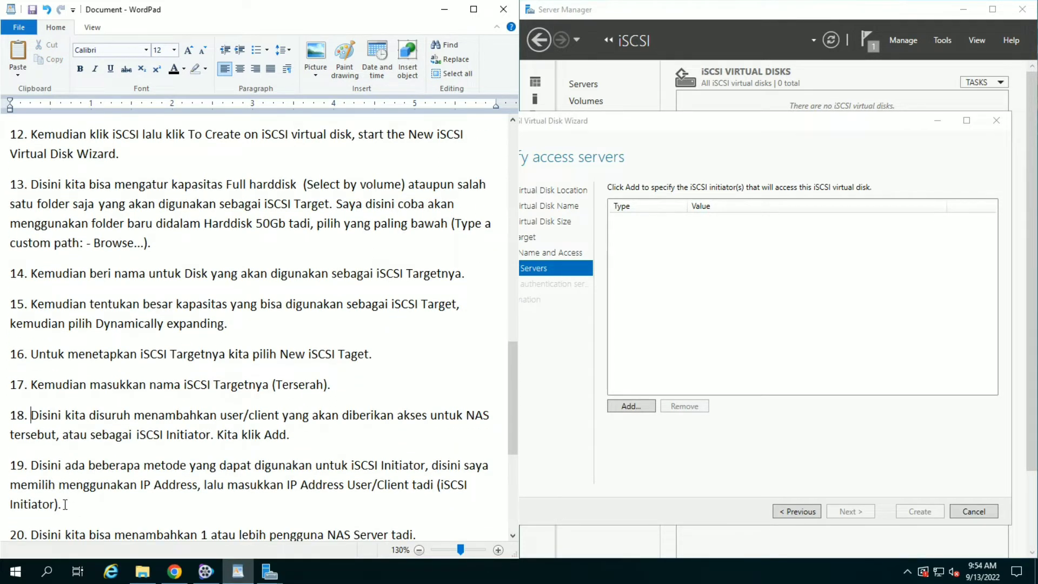
drag(22, 415, 160, 432)
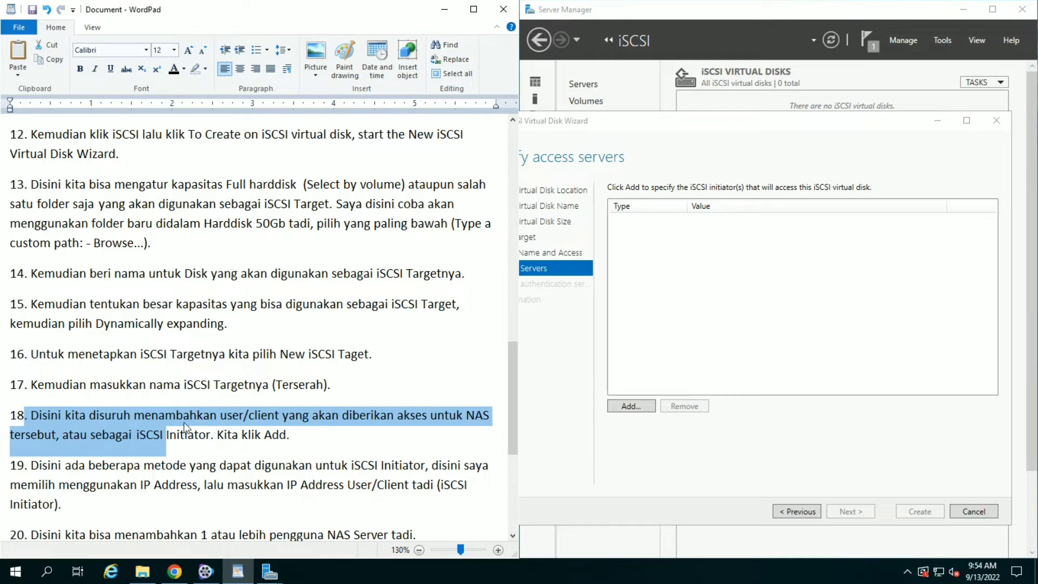
click(696, 259)
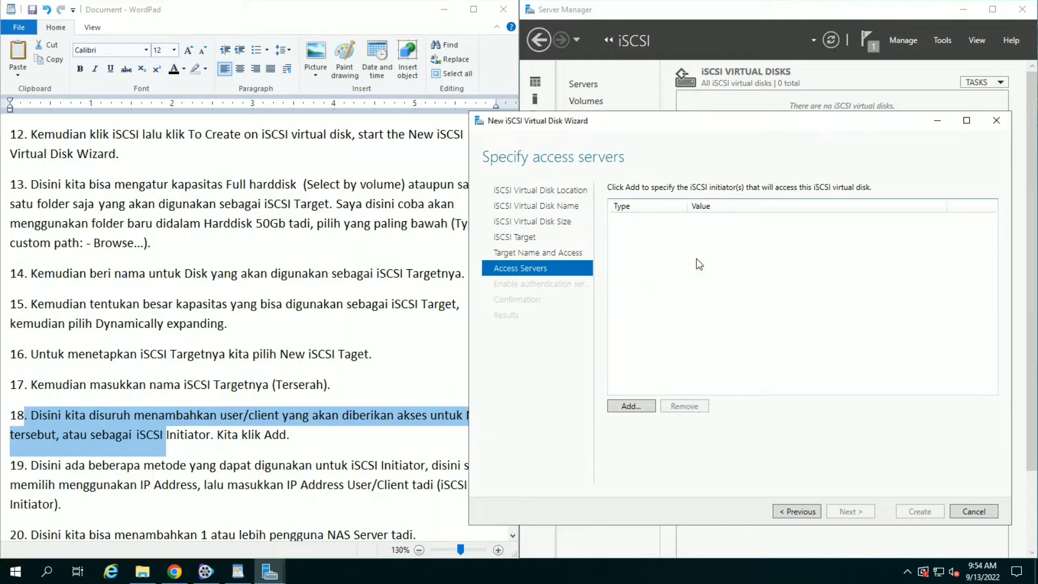
click(632, 406)
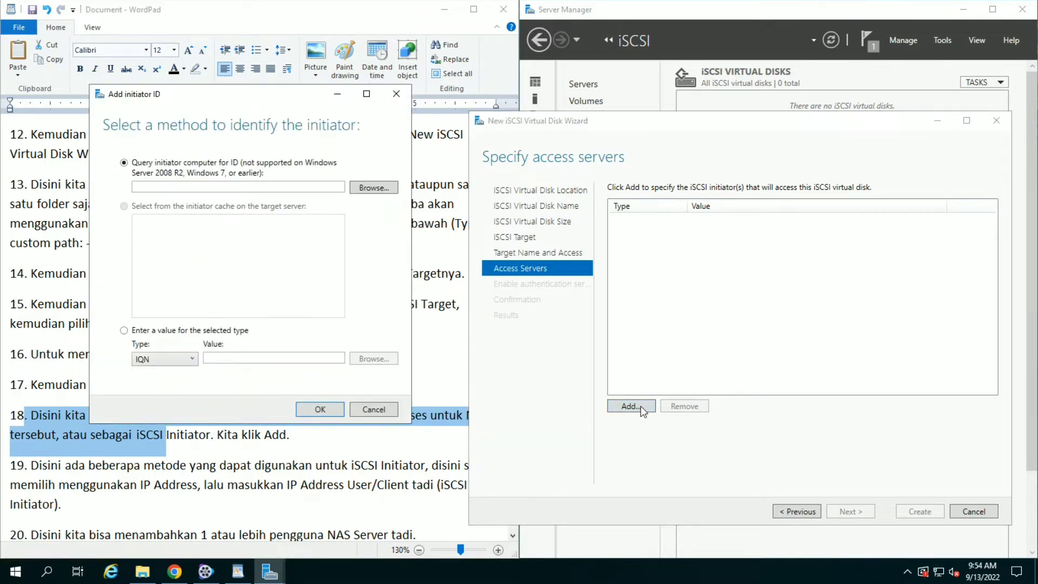
click(243, 96)
drag(243, 97, 703, 166)
click(252, 89)
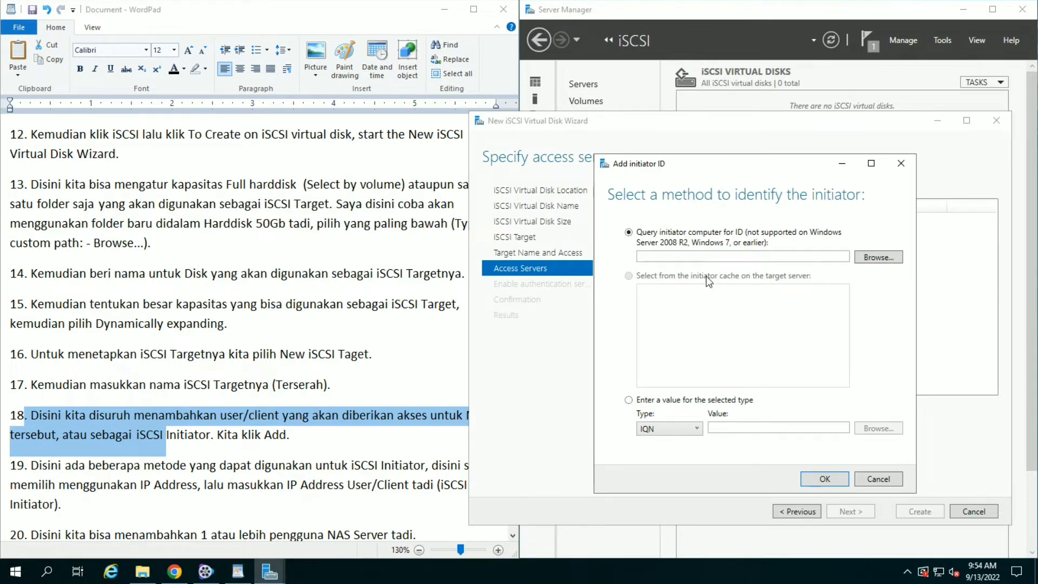
Follow item 19 of the instructions and identify the initiator by entering a value of type IP Address
click(427, 419)
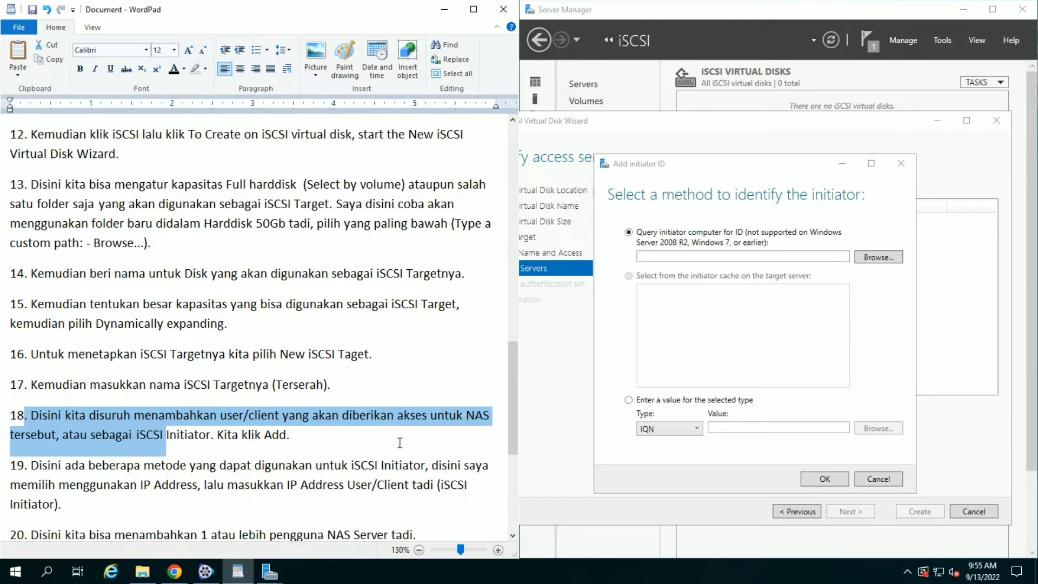
click(35, 470)
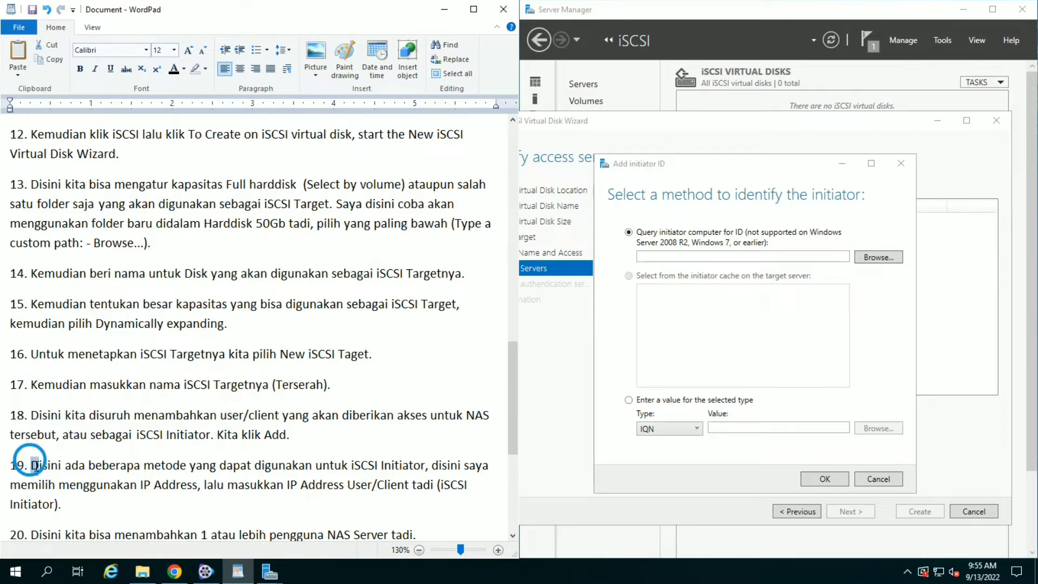
drag(43, 466, 186, 466)
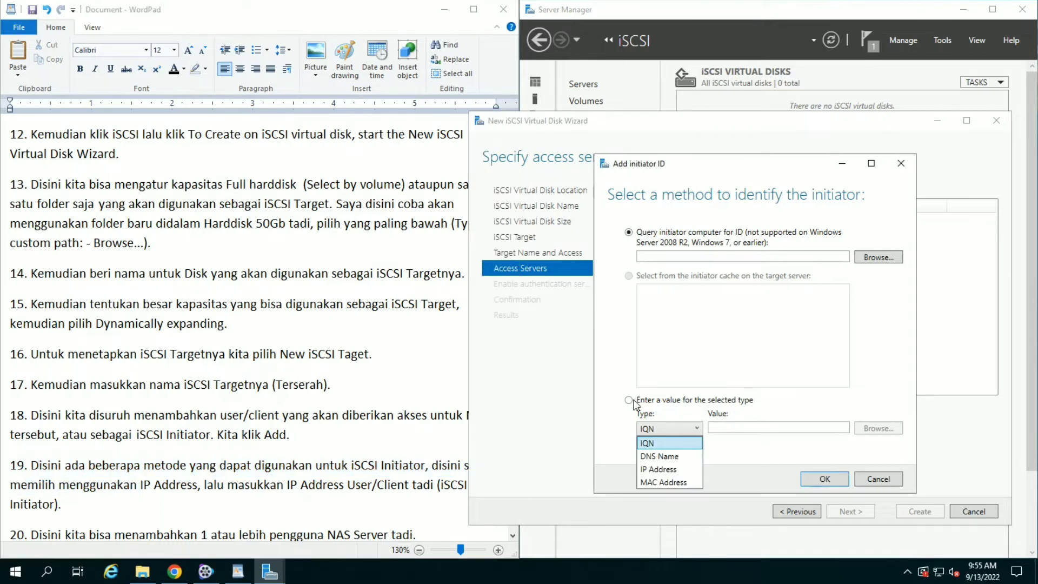
click(634, 402)
click(628, 401)
click(656, 430)
click(661, 468)
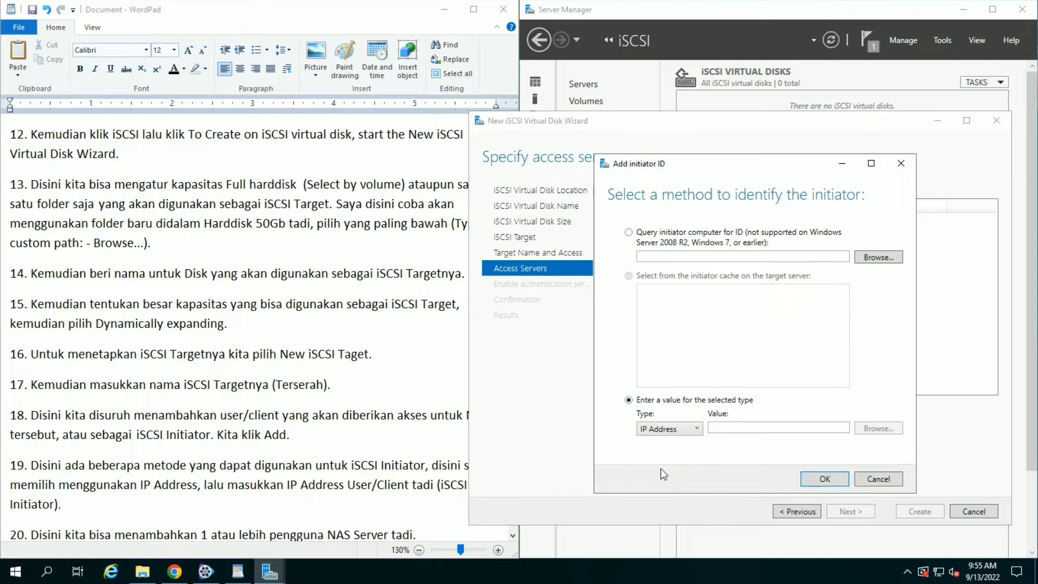
Enter 192.168.0.104 as the initiator's IP address and add it to the access servers
click(714, 430)
scroll(336, 437, down, 1)
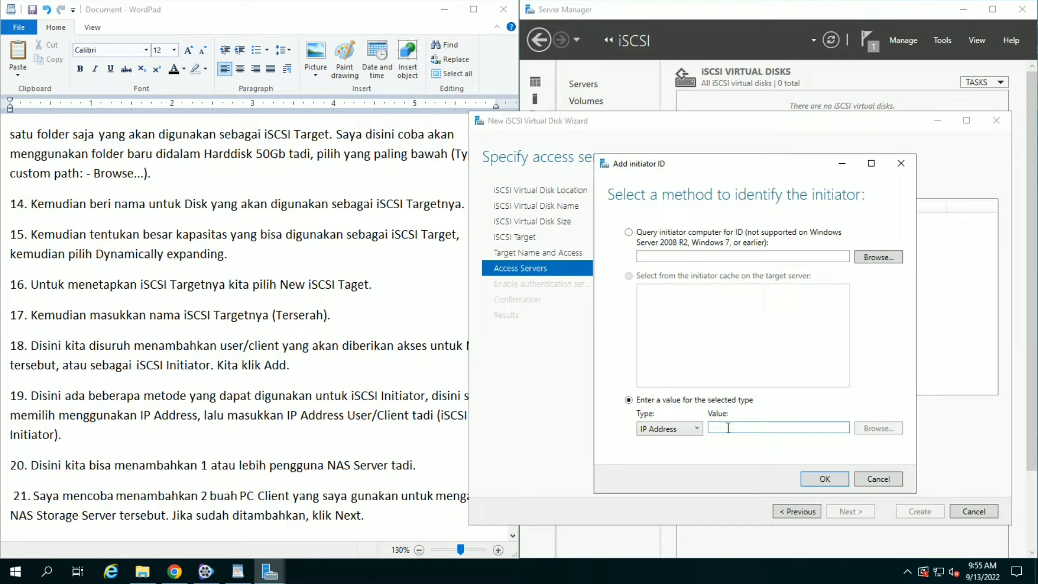
text(1)
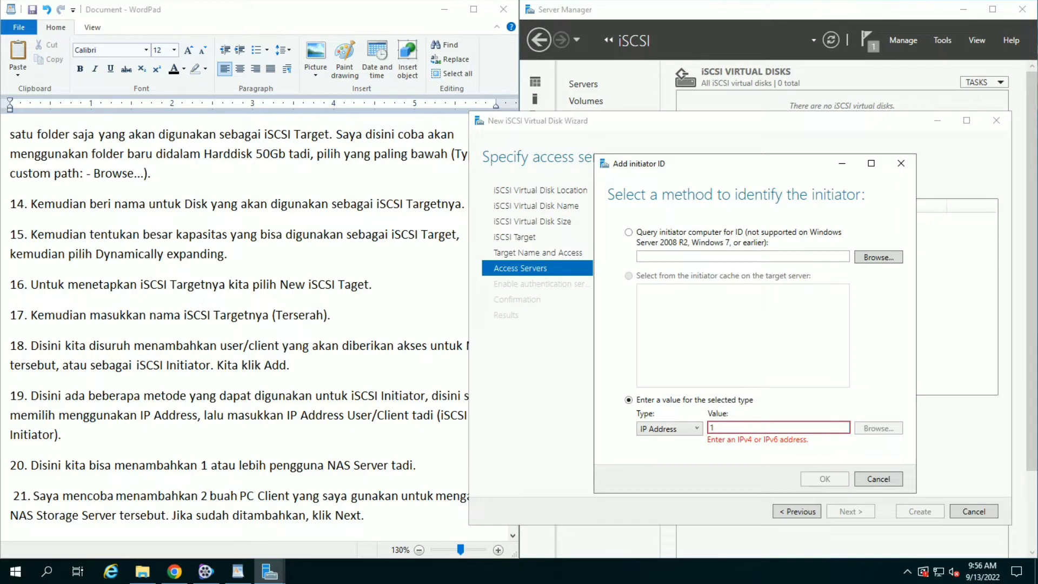
text(92.168.0.104)
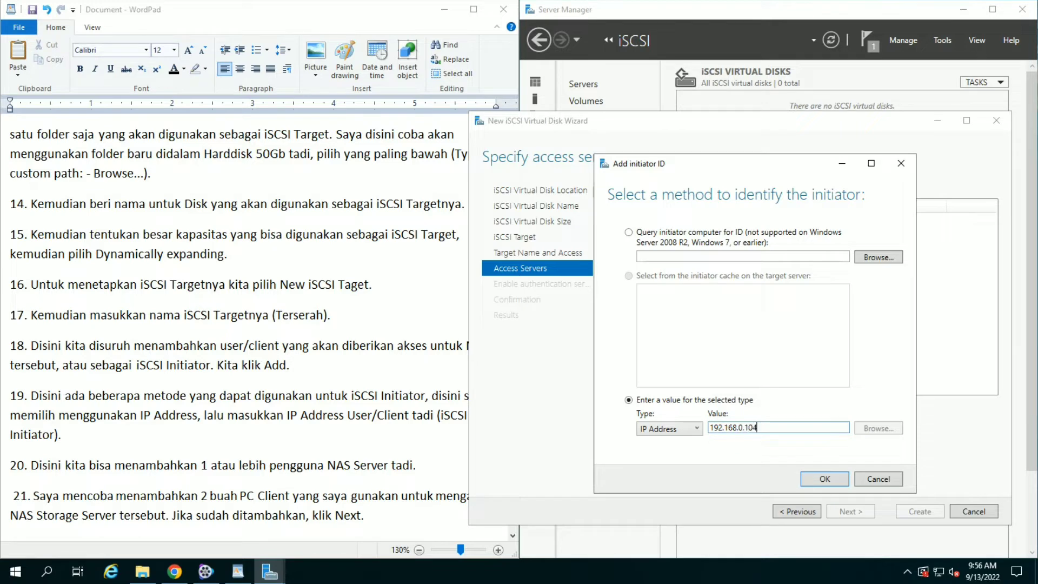
click(824, 479)
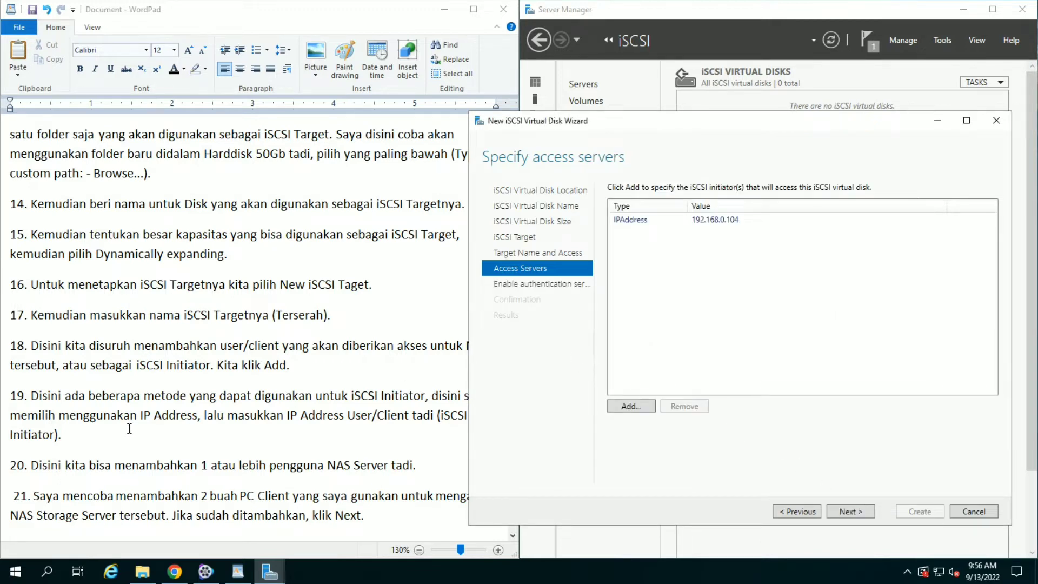
Follow item 20 of the instructions and add a second initiator of type IP Address with the value 192.168.0.105
click(283, 416)
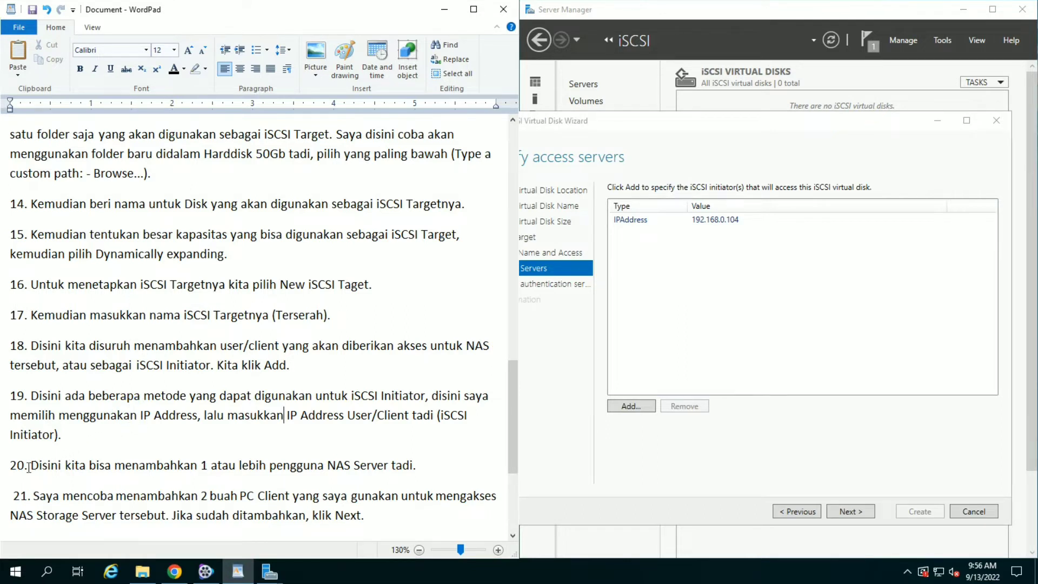
drag(32, 466, 326, 466)
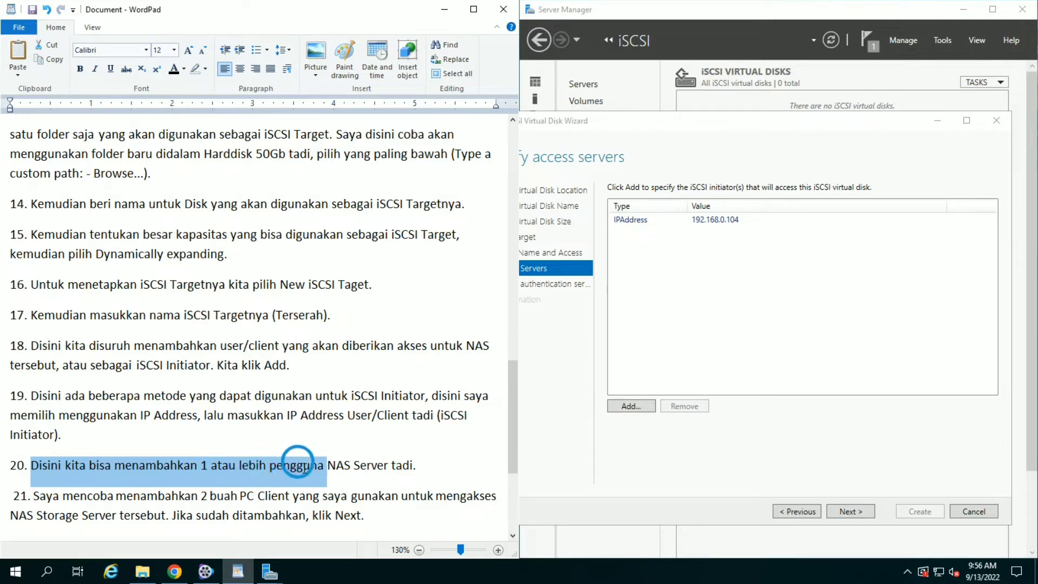
click(756, 344)
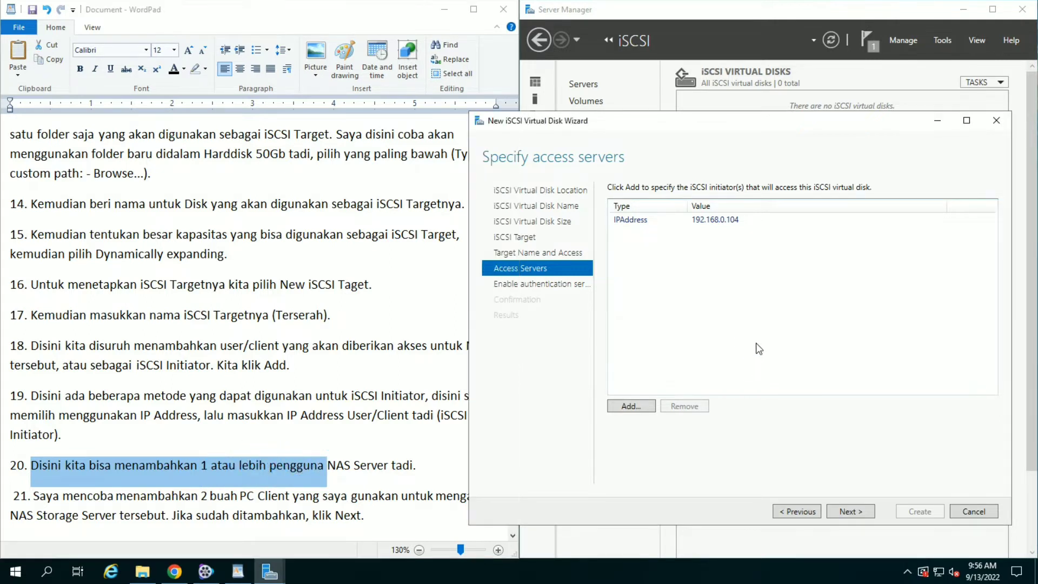
click(630, 406)
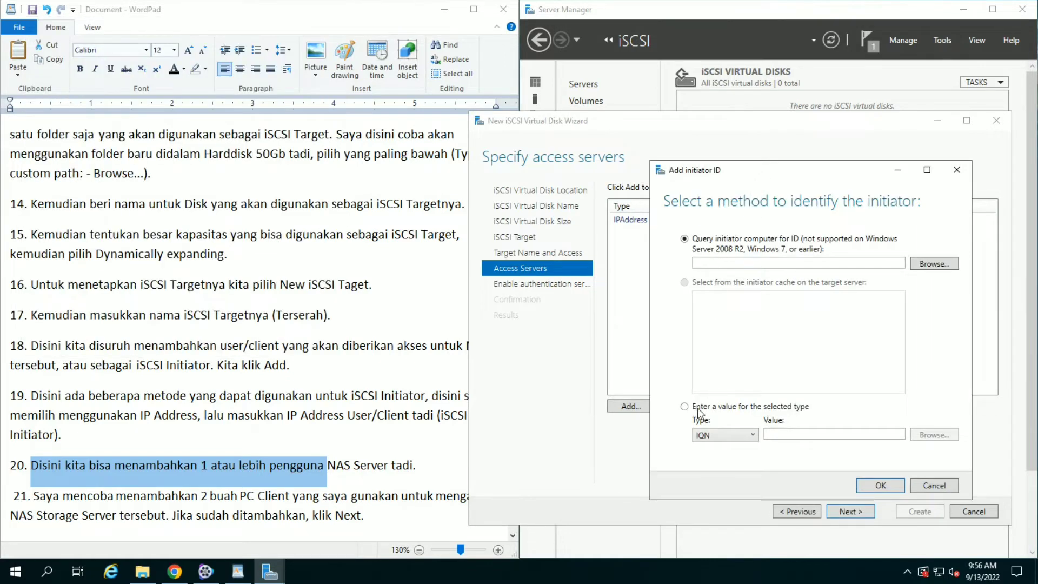
click(691, 409)
click(742, 435)
click(715, 477)
click(776, 440)
text(192.168.0.)
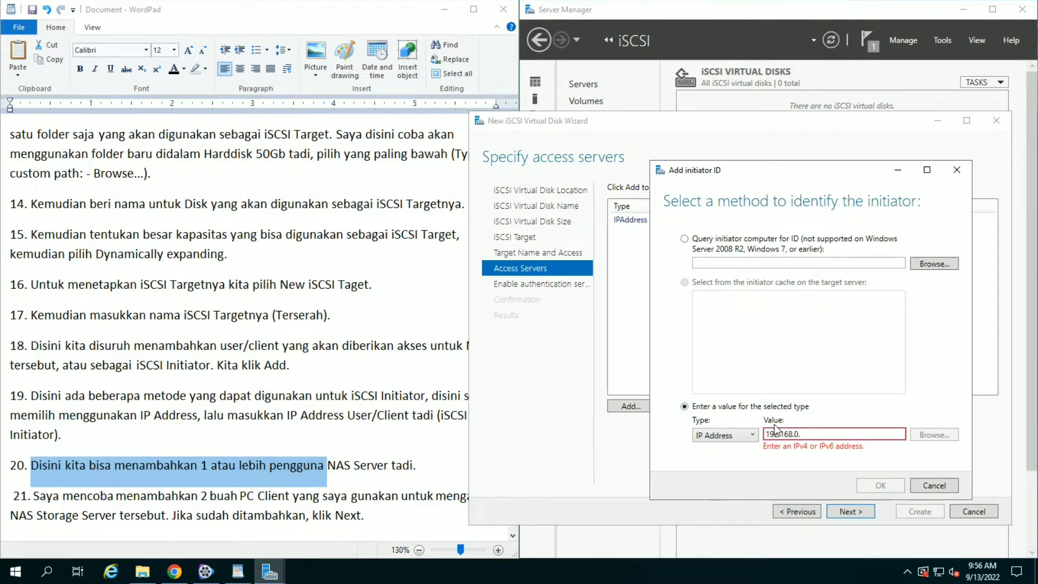
text(105)
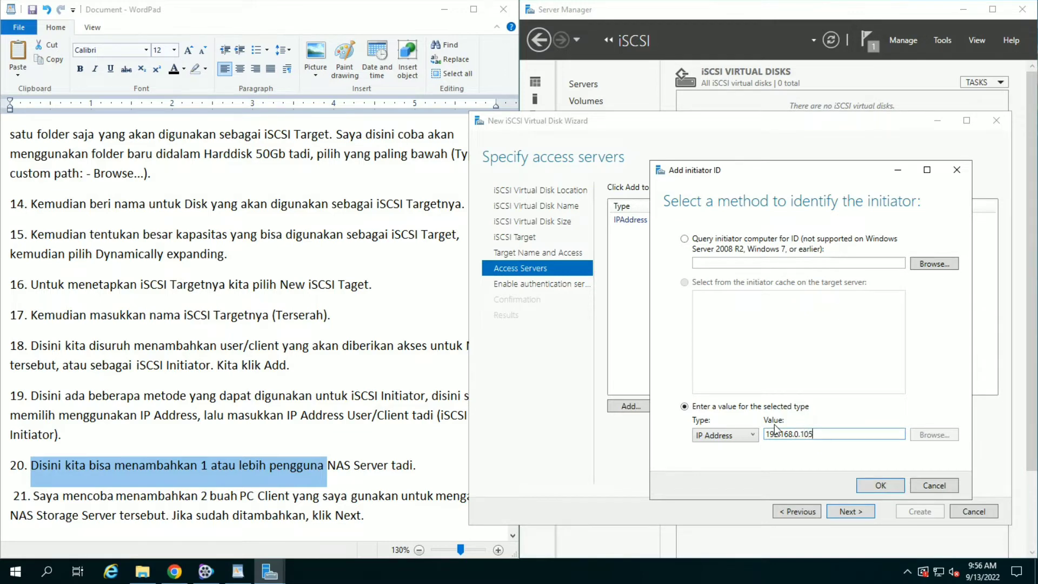
click(886, 487)
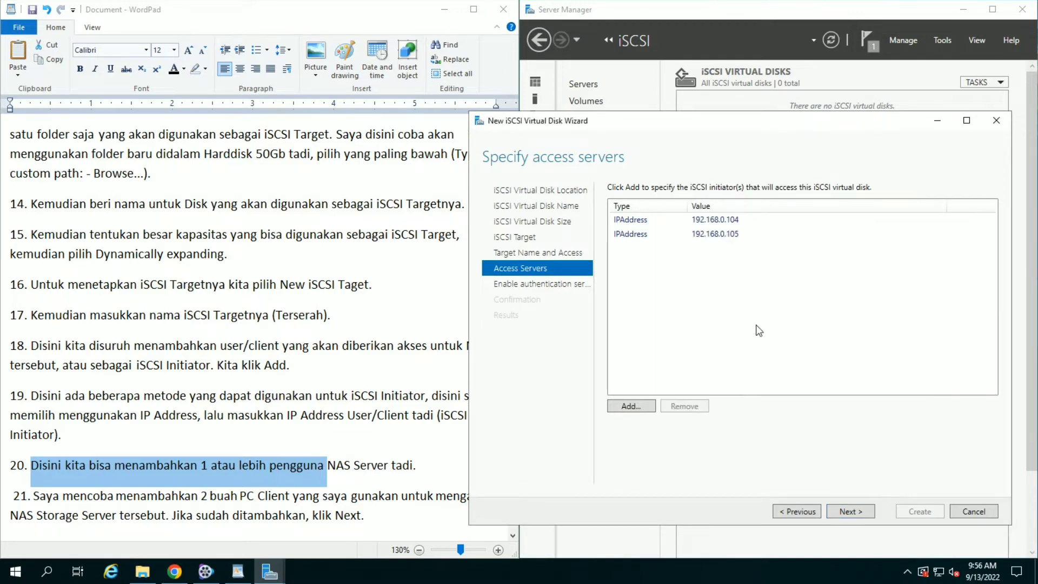
Check both initiator entries in the access servers list and continue to the authentication page
click(648, 221)
click(644, 234)
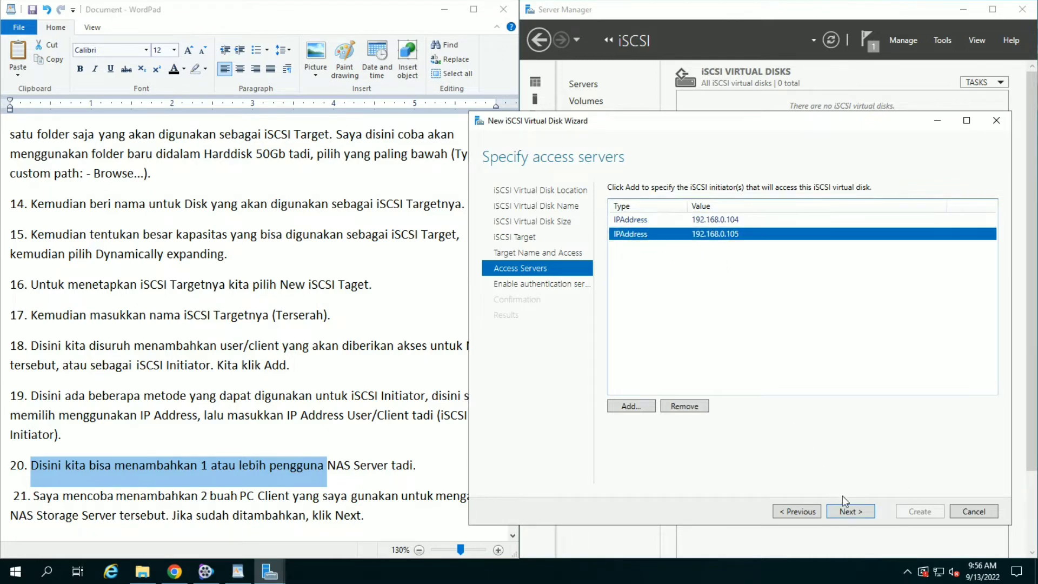
click(850, 511)
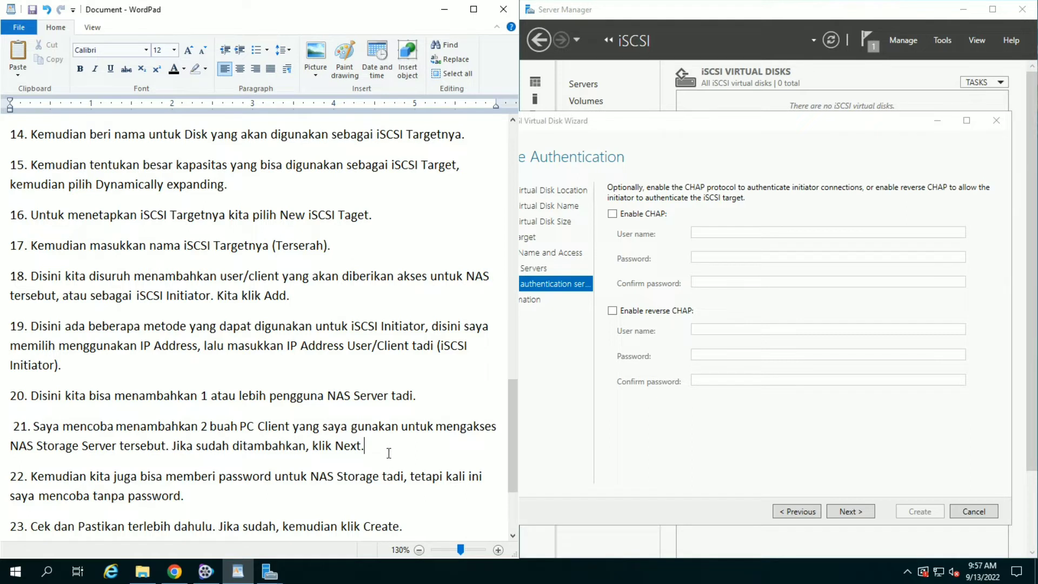
Follow item 22 of the instructions, leave CHAP and reverse CHAP disabled, and continue to the confirmation page
scroll(389, 453, down, 2)
click(335, 396)
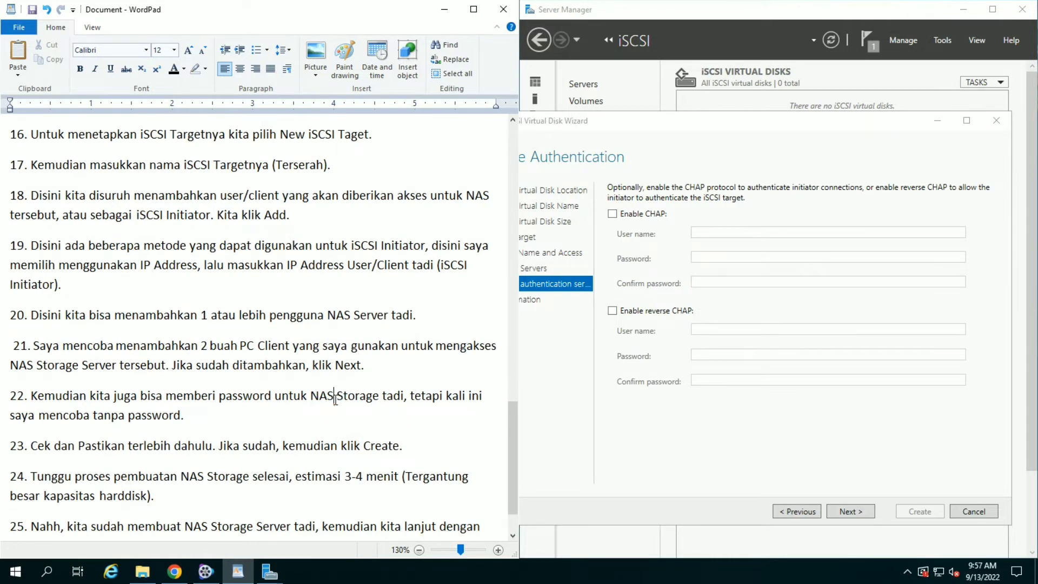
click(34, 398)
drag(93, 413, 210, 420)
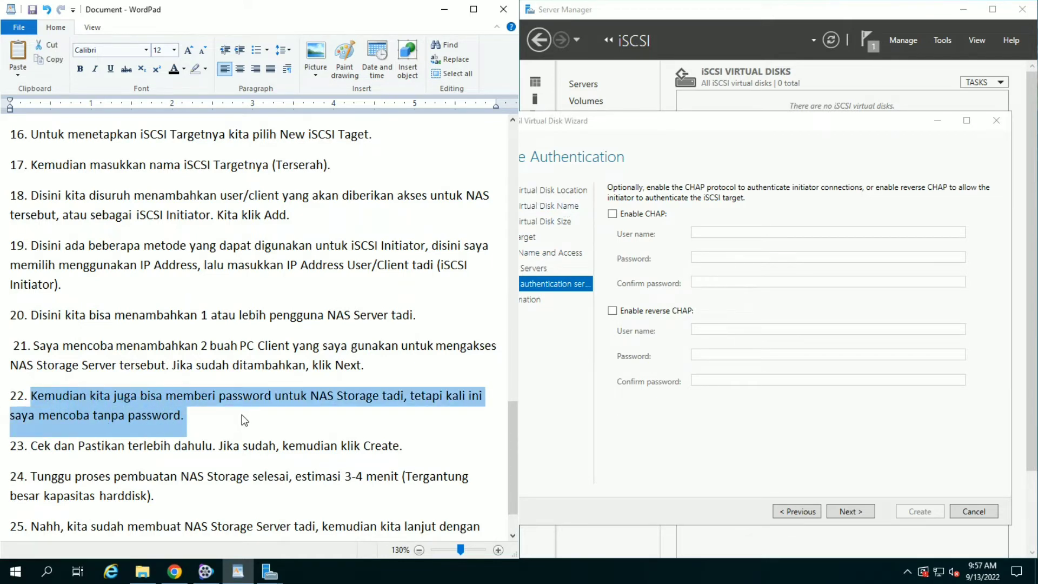
click(871, 515)
click(870, 515)
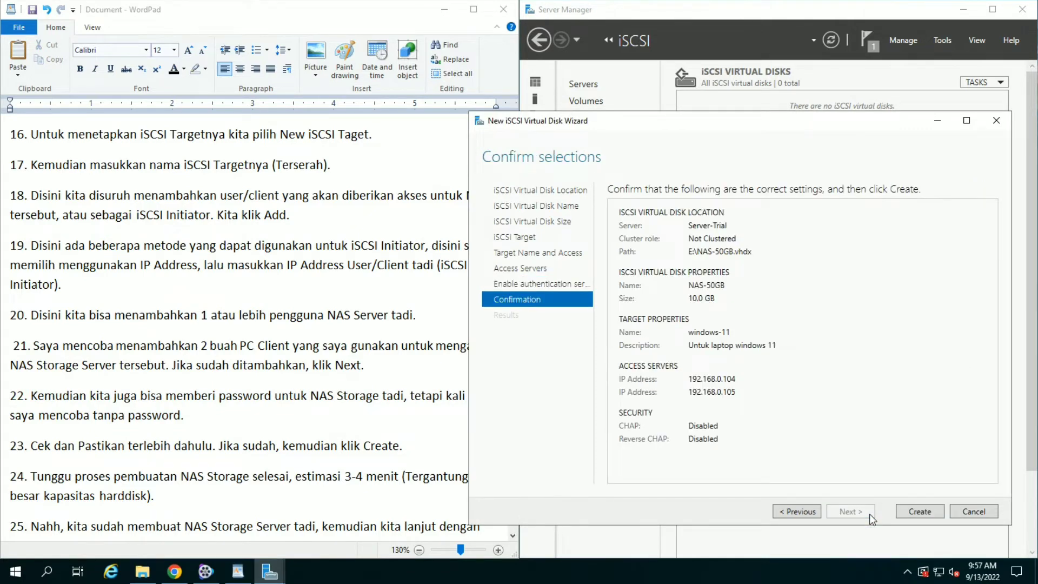
Follow item 23 of the instructions, review the summary of selections, and create the iSCSI virtual disk
click(34, 446)
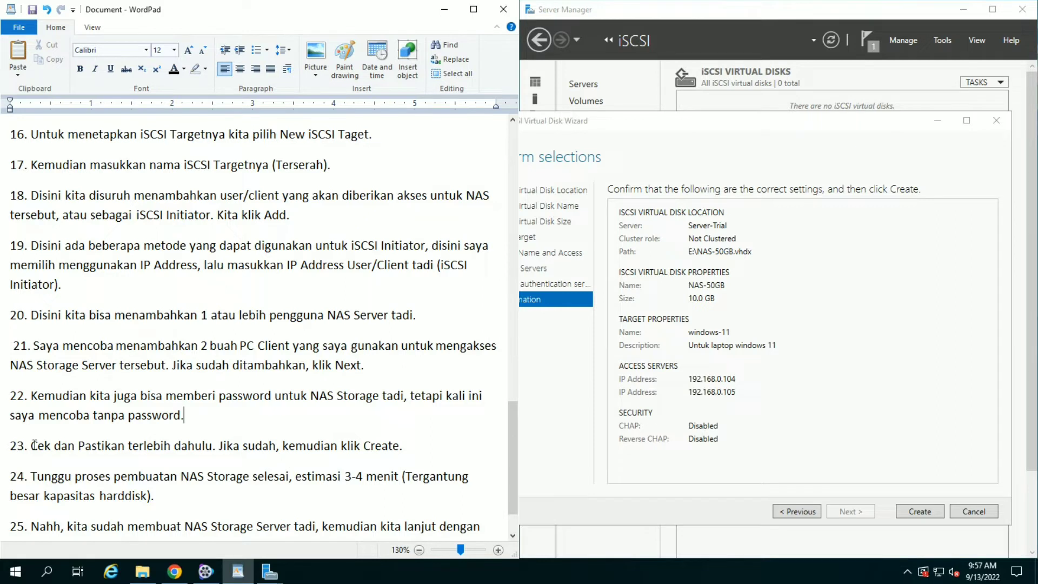
drag(34, 445, 399, 446)
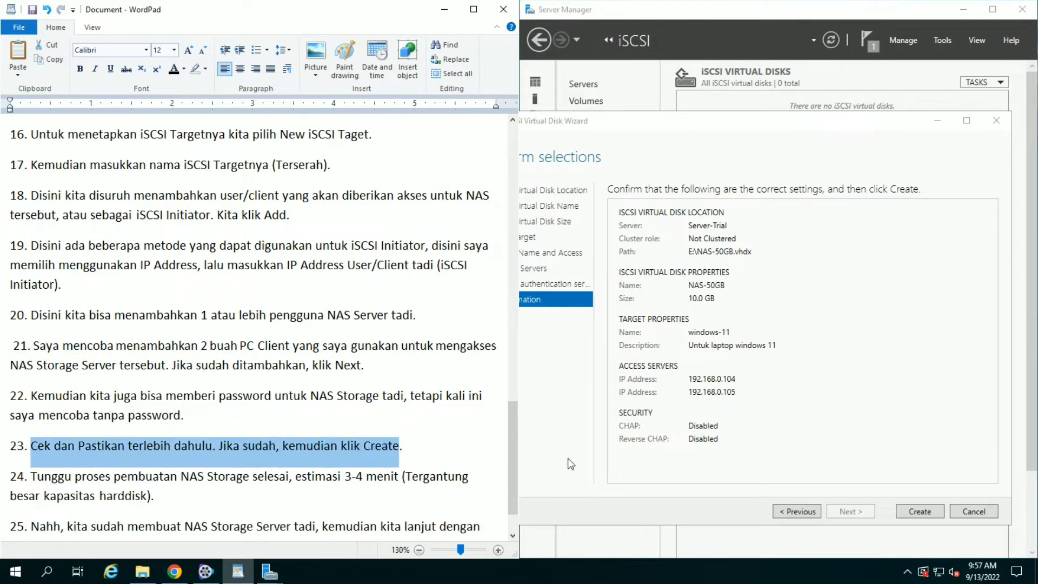
click(739, 243)
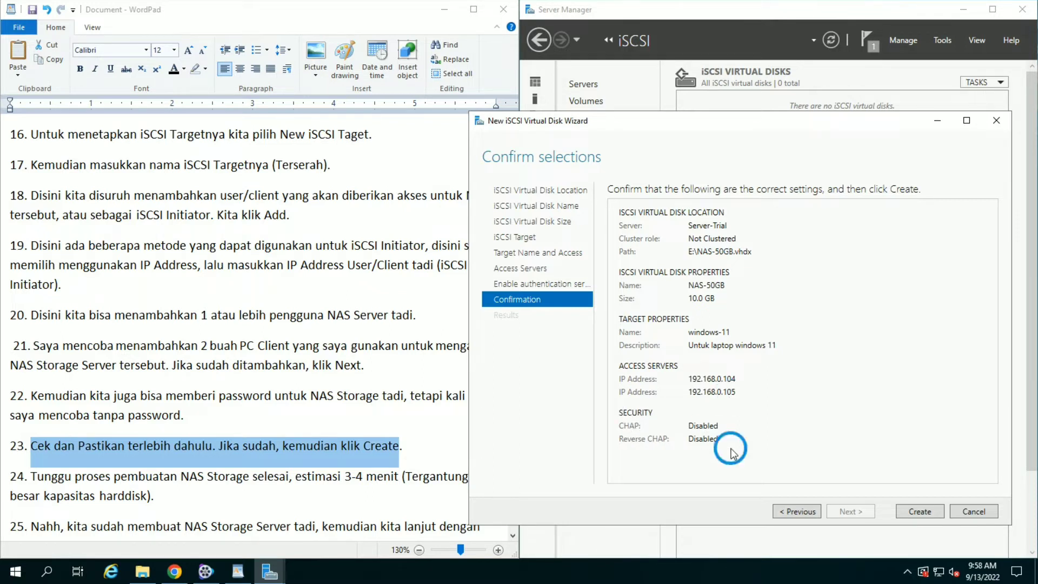
click(920, 512)
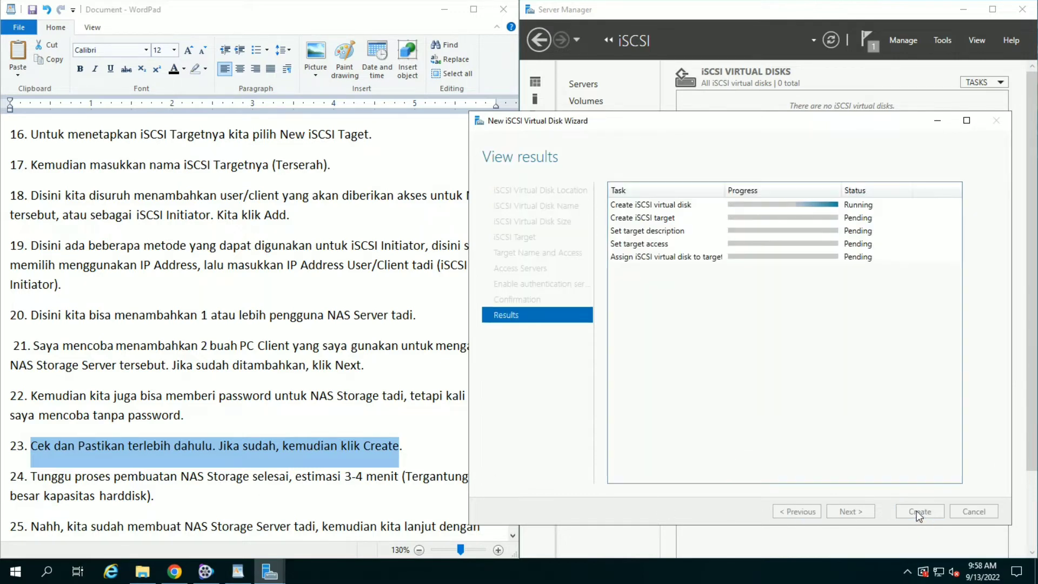
Follow item 24 of the instructions, check the creation results, and close the New iSCSI Virtual Disk Wizard
click(143, 471)
scroll(104, 470, down, 2)
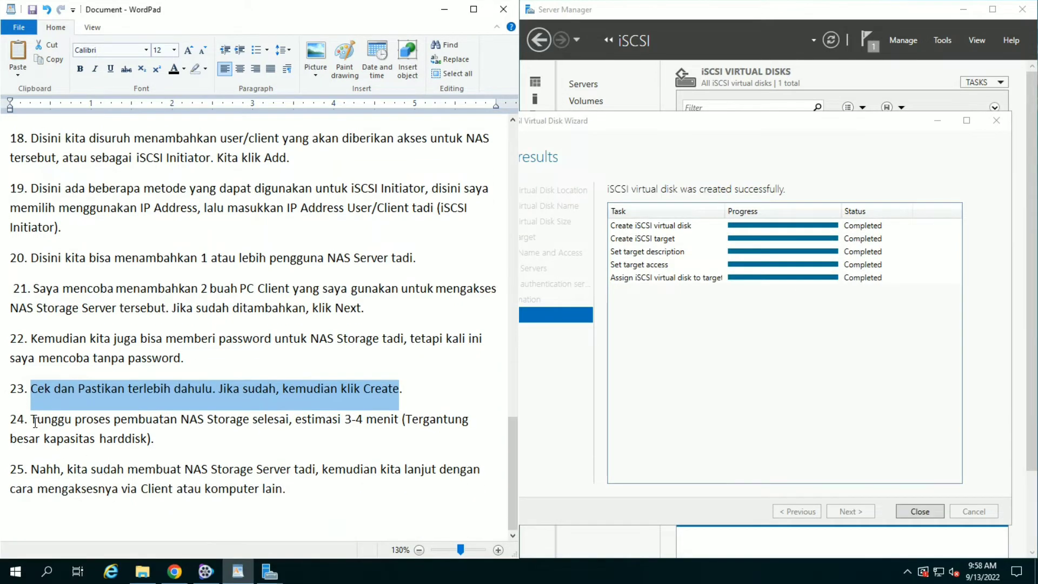
drag(30, 420, 156, 441)
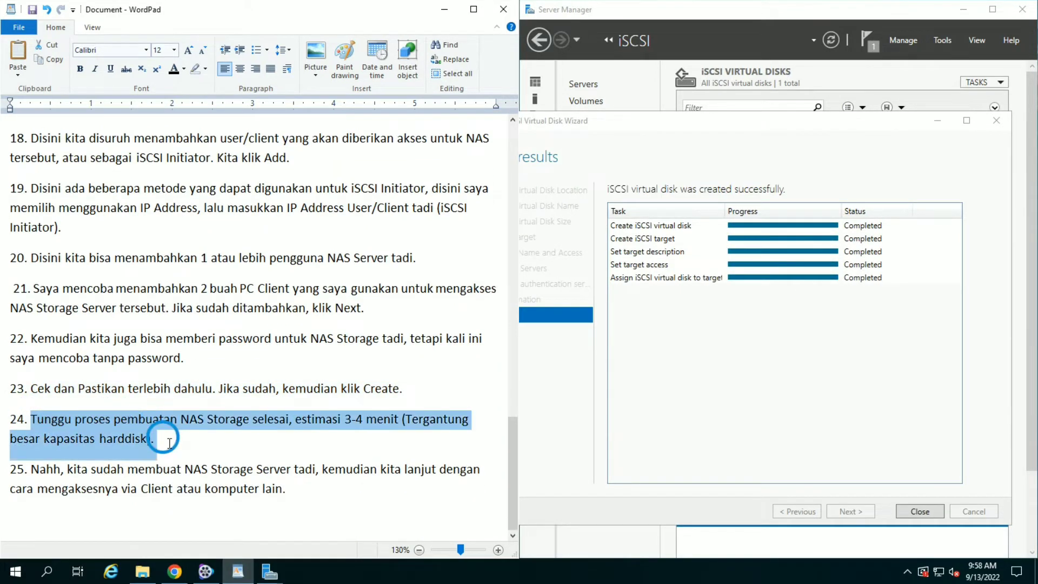
click(820, 391)
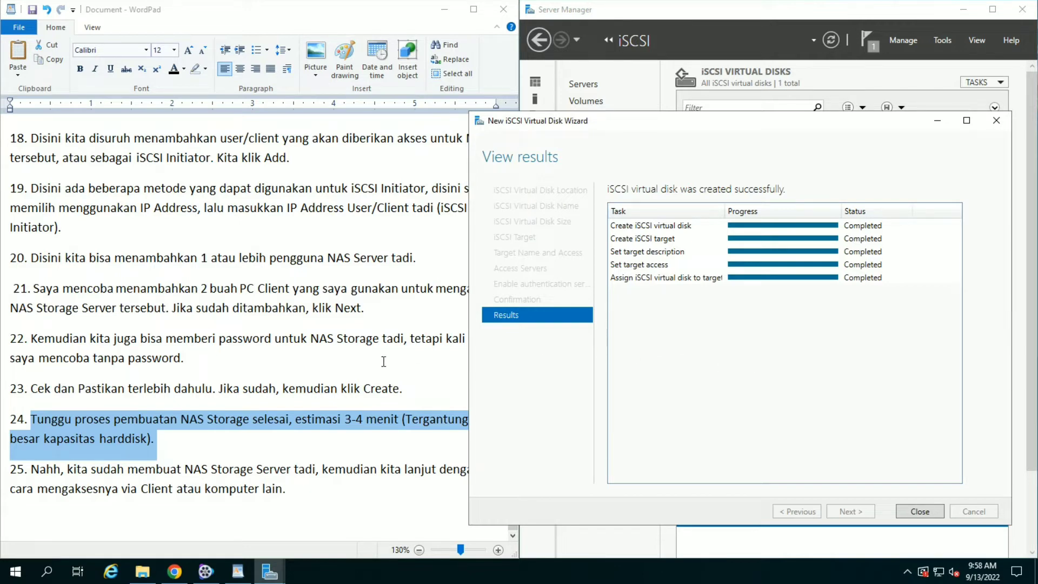
click(317, 442)
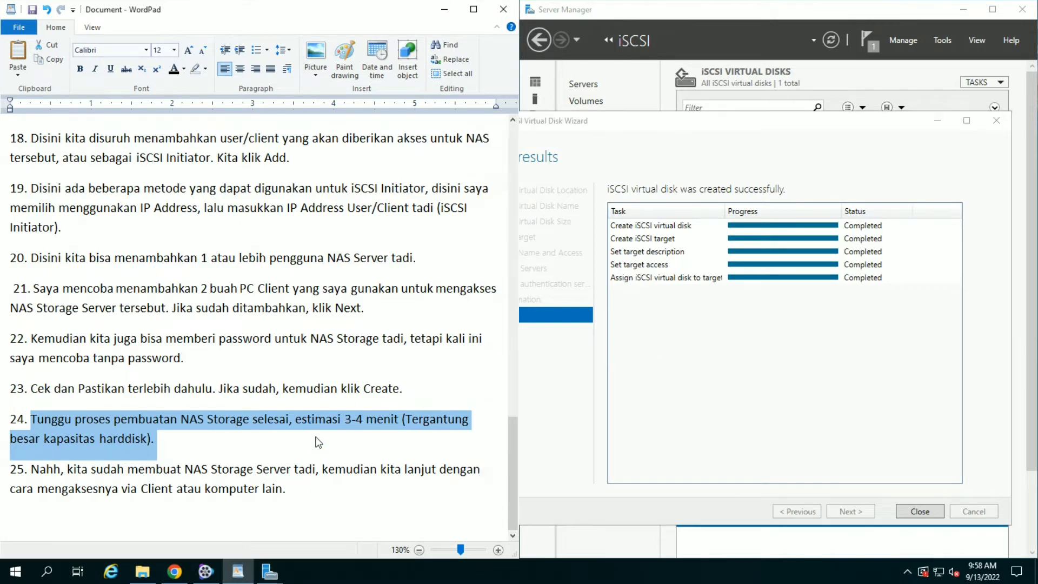
click(911, 511)
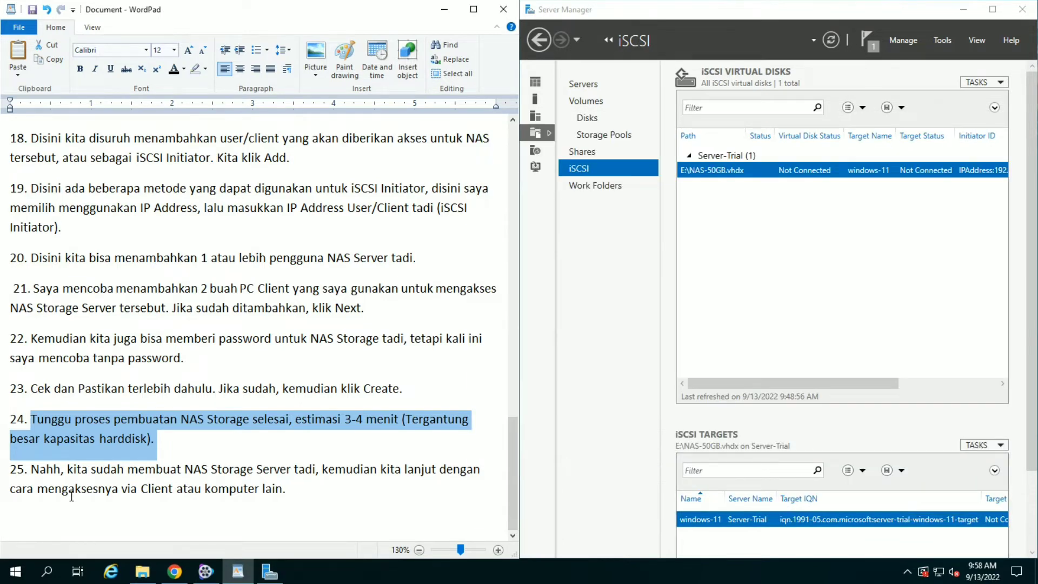
Read item 25 and the start of the client-access instructions, and switch to the Windows 11 virtual machine in VMware Workstation Player
click(32, 469)
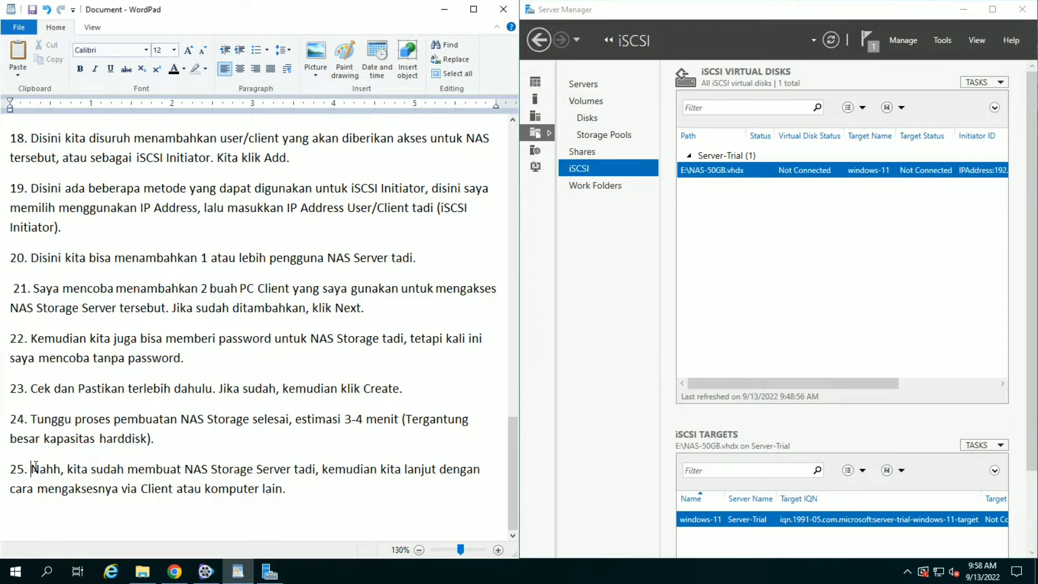
click(32, 468)
drag(32, 468, 283, 472)
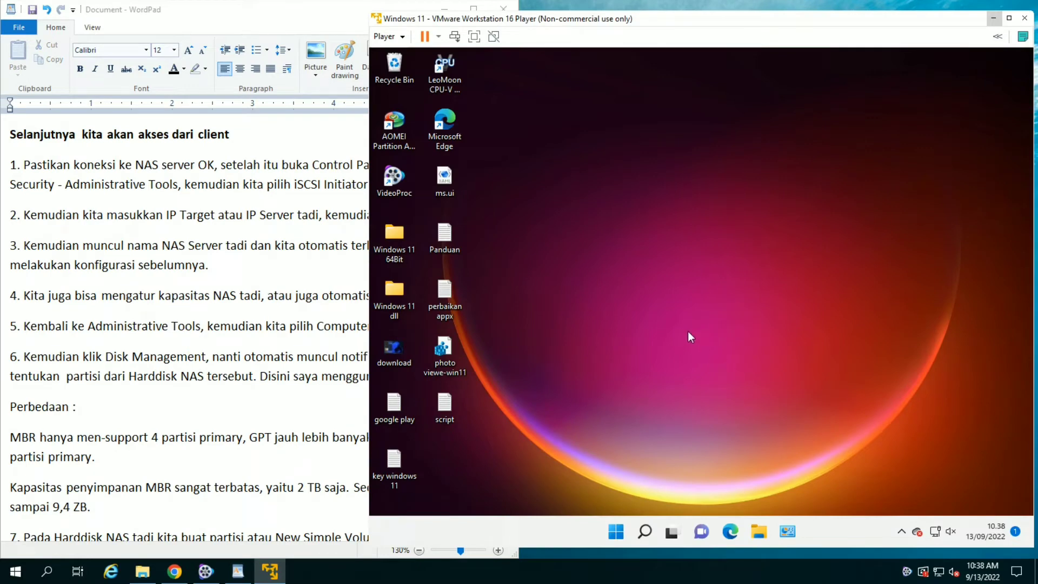
click(369, 303)
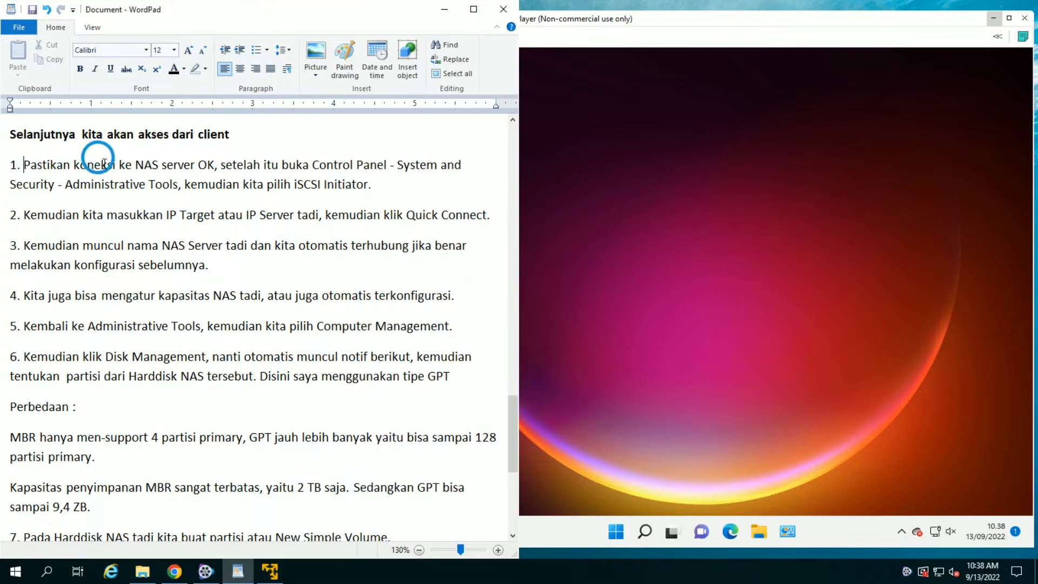
click(125, 164)
drag(26, 164, 119, 165)
click(563, 249)
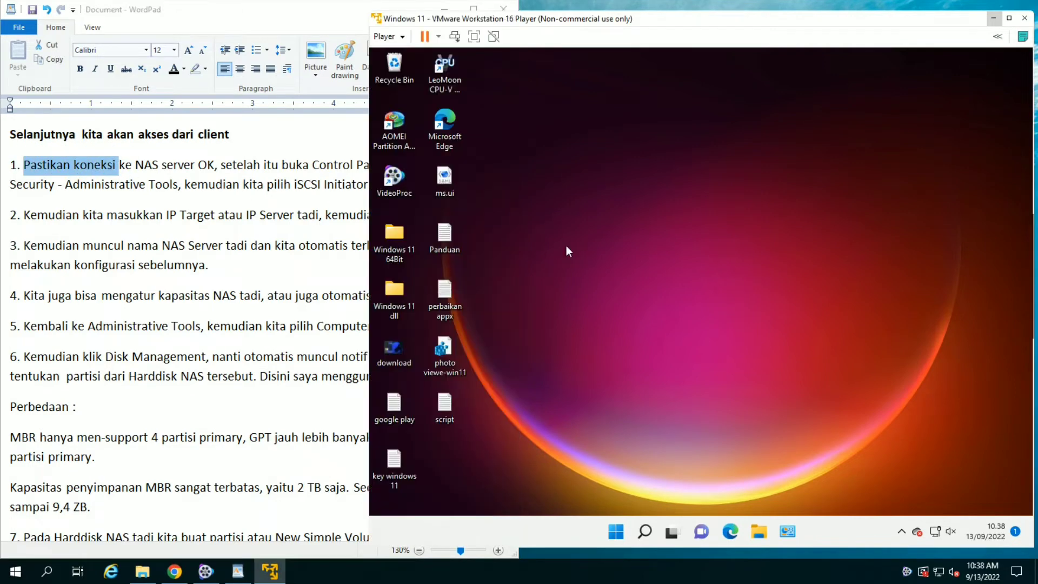
Test the client's connection to the NAS server by pinging 192.168.0.102 from Command Prompt, and close the console
click(613, 532)
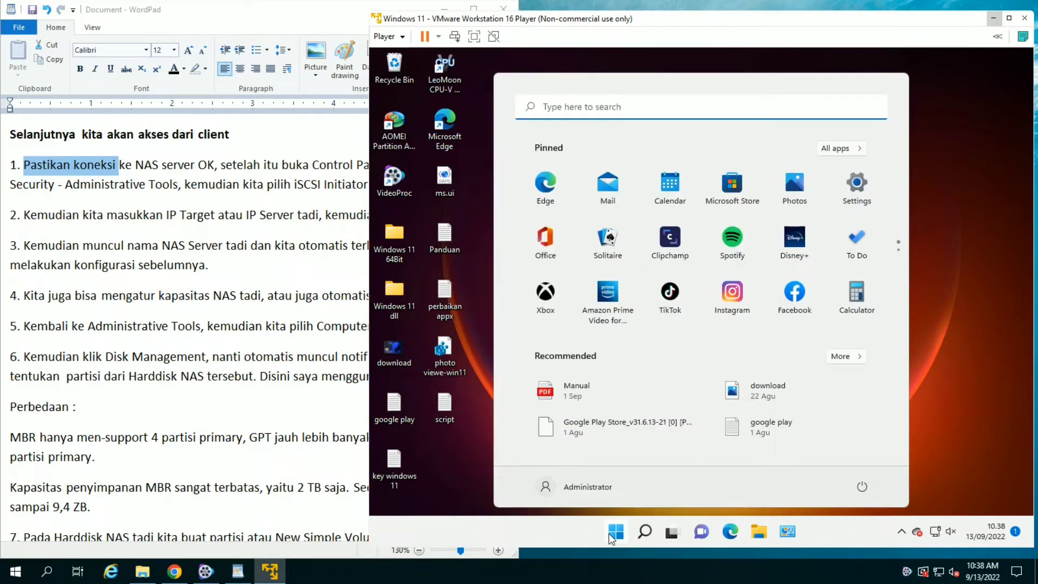
text(cmd)
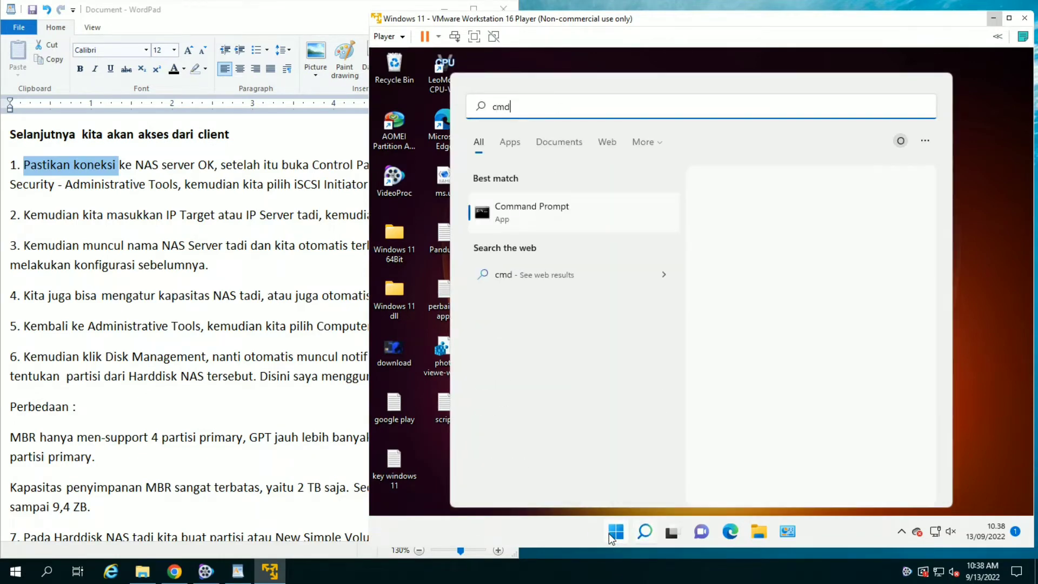
key(Return)
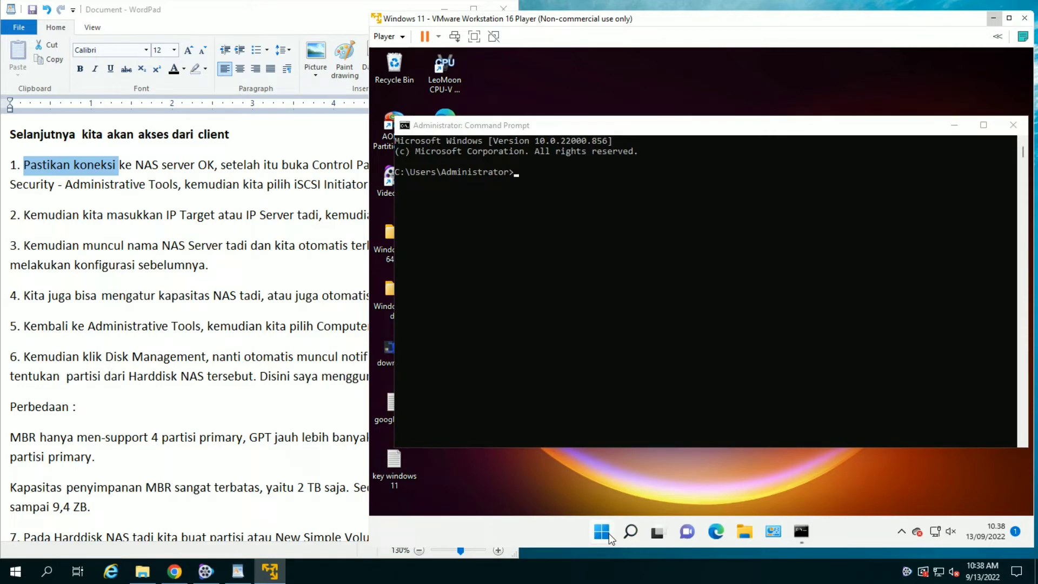
click(572, 307)
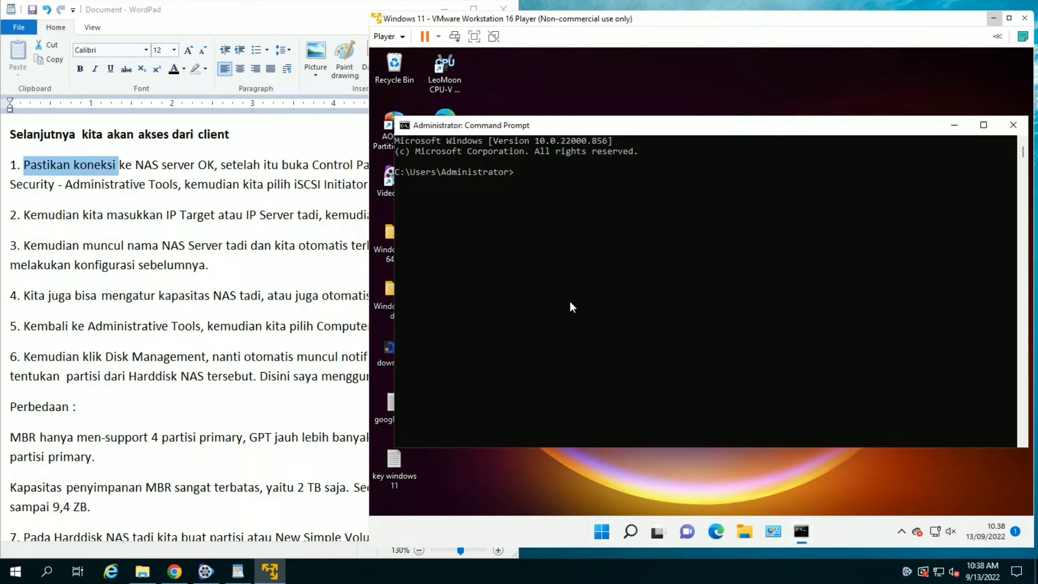
text(ping 192.168.0.102)
key(Return)
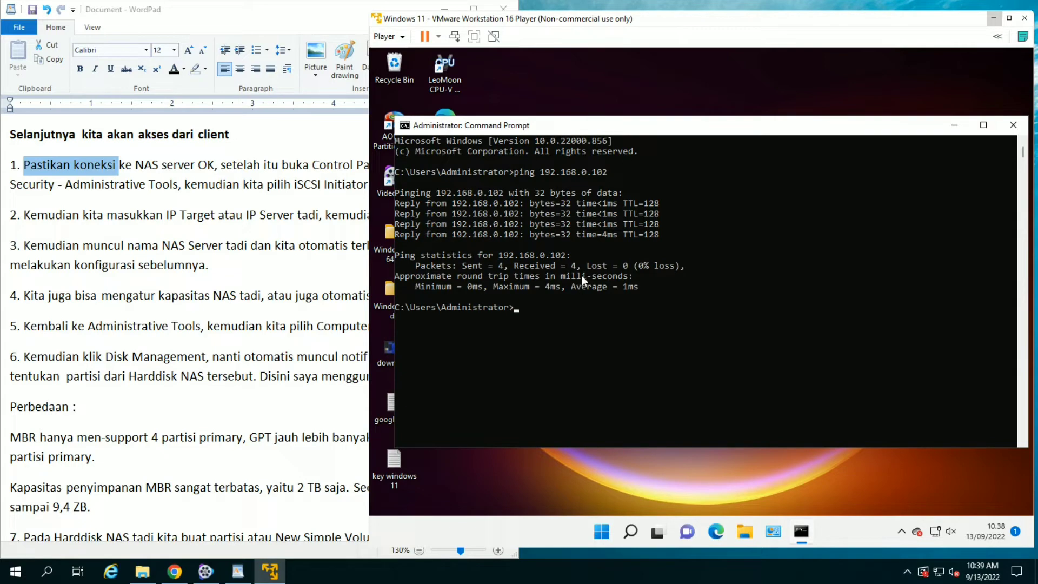
click(1013, 125)
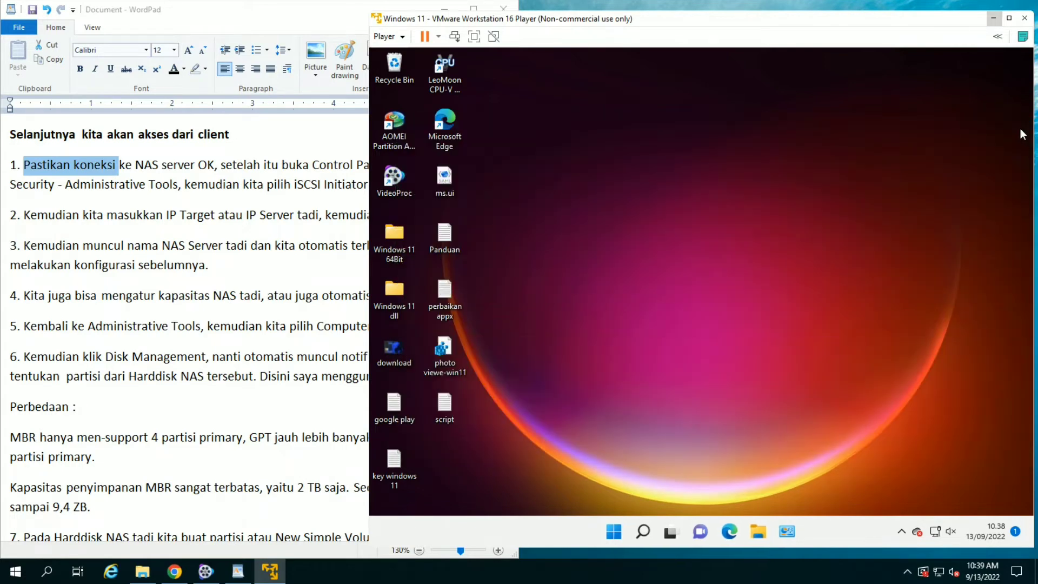
Follow item 1 of the client instructions and open Windows Tools in the Windows 11 virtual machine
click(211, 170)
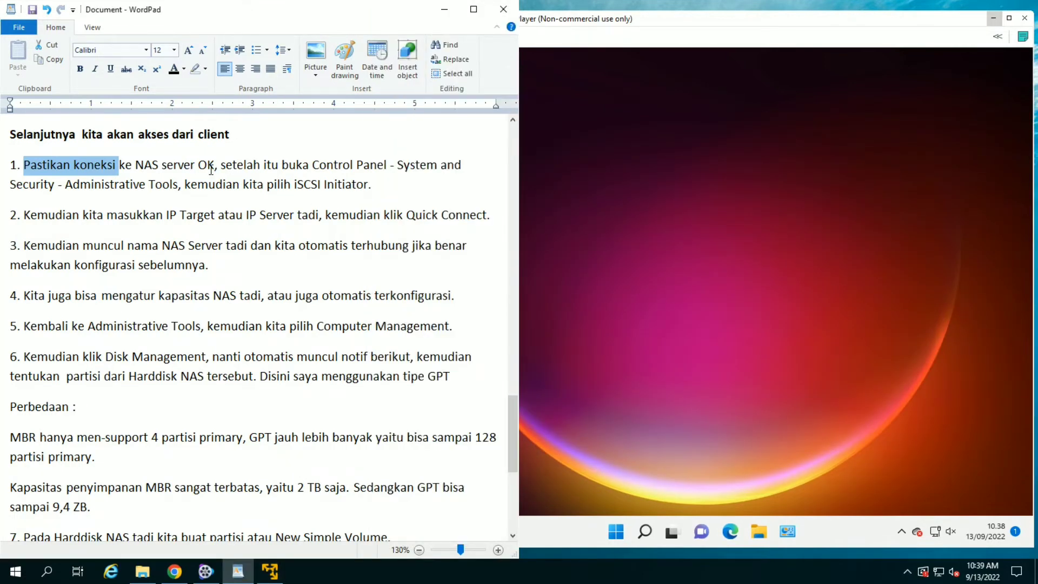
click(178, 184)
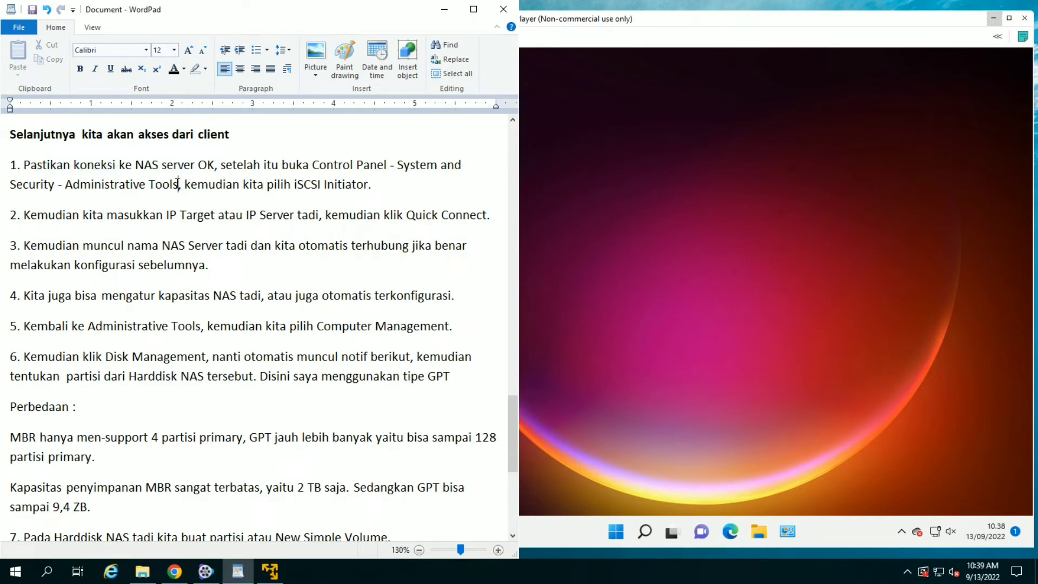
click(629, 232)
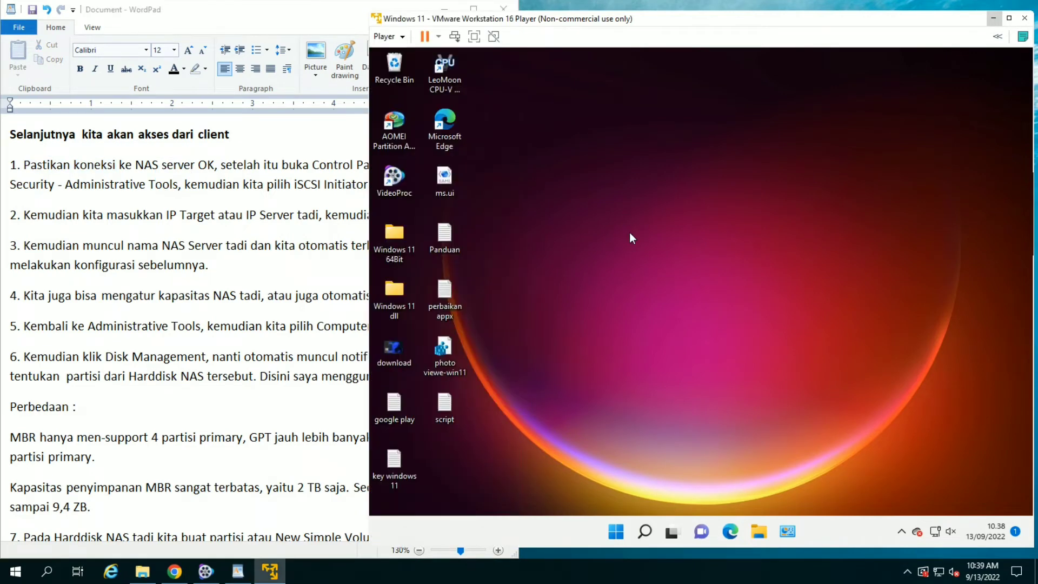
click(615, 537)
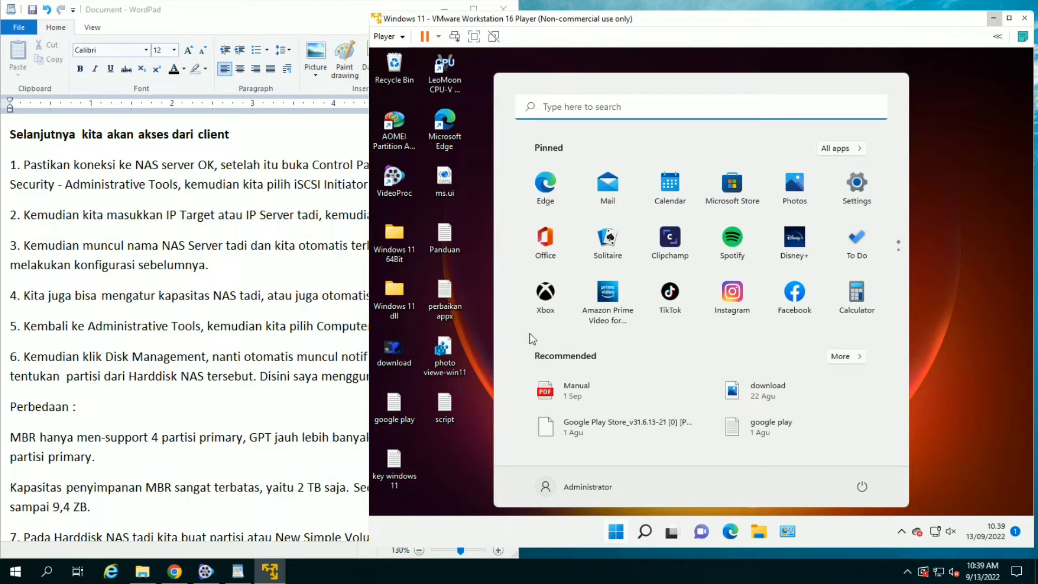
click(565, 111)
text(windows)
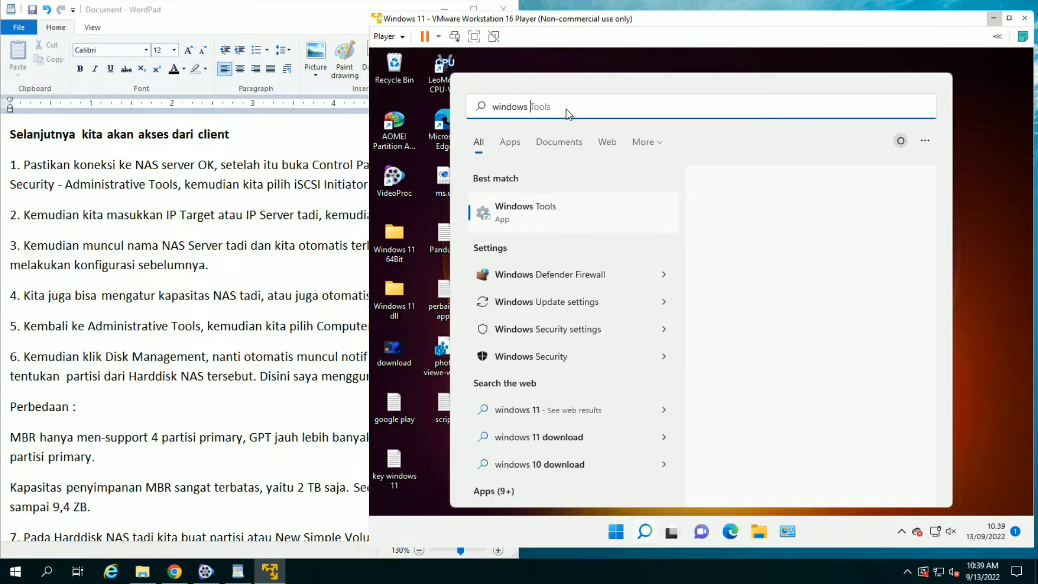
text( tools)
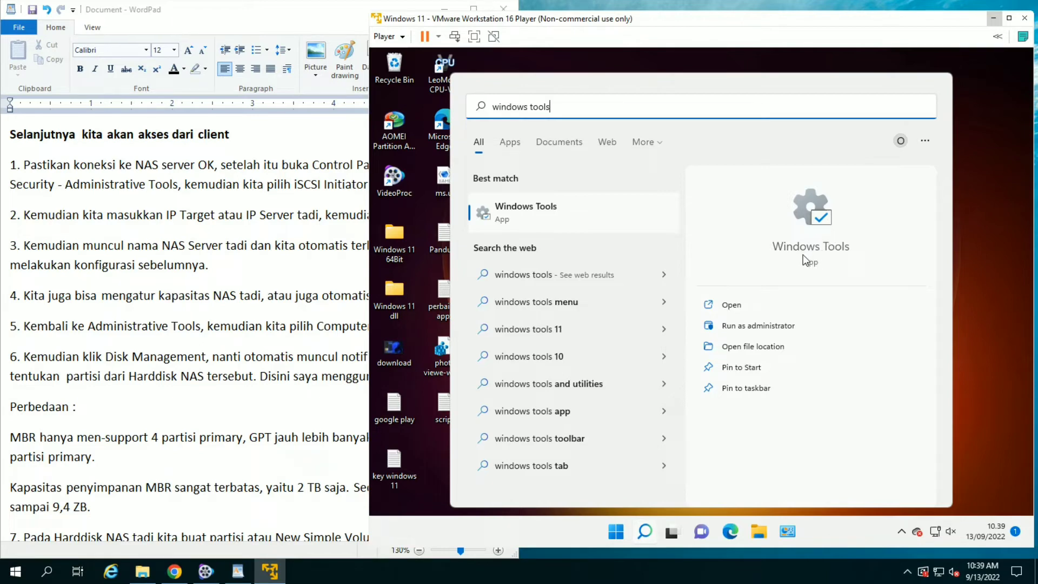
click(730, 305)
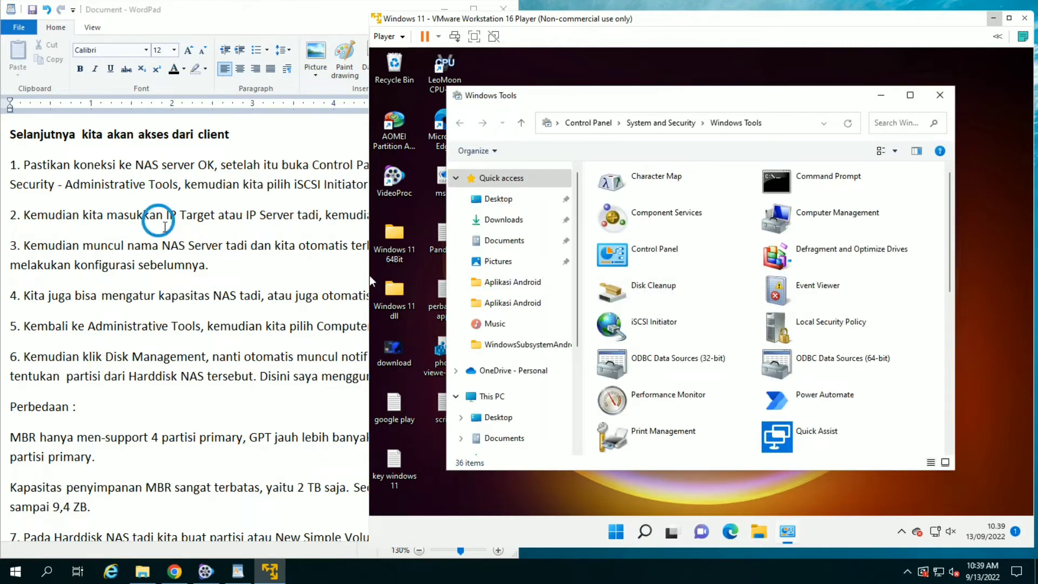
Open iSCSI Initiator from Windows Tools and allow the Microsoft iSCSI service to start
click(166, 227)
drag(24, 215, 151, 215)
click(651, 333)
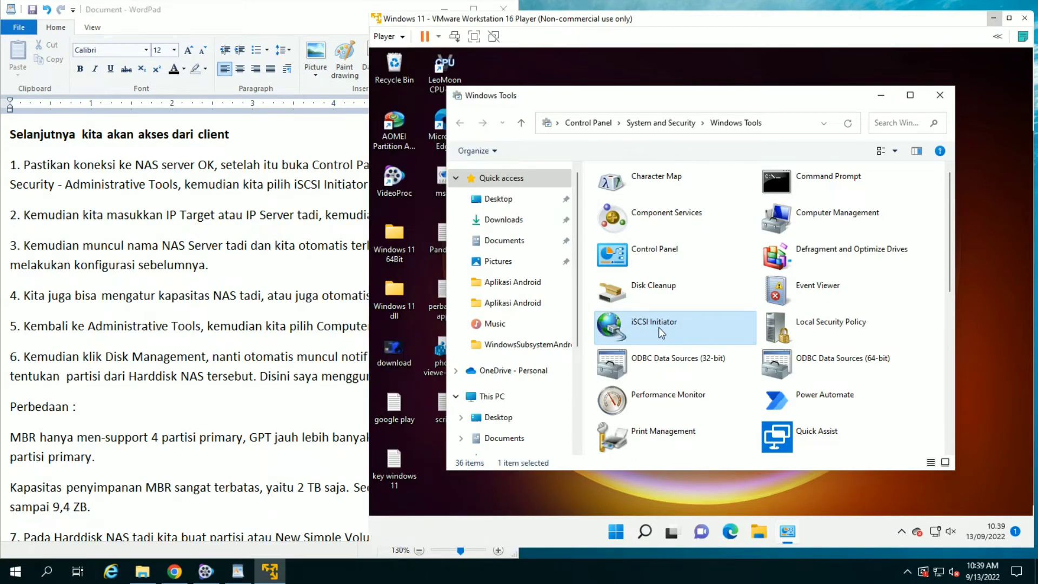
double_click(658, 326)
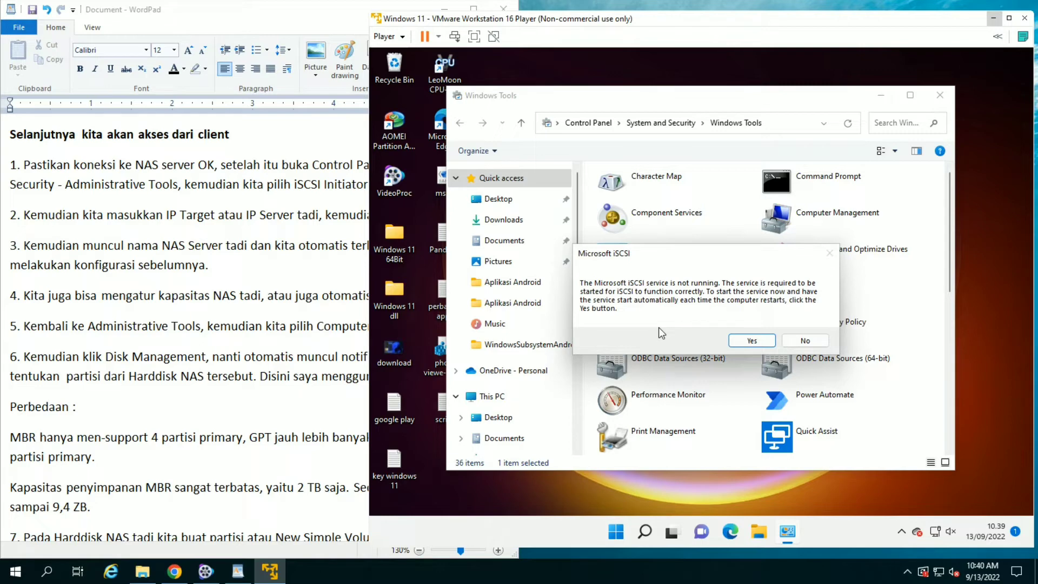
click(761, 339)
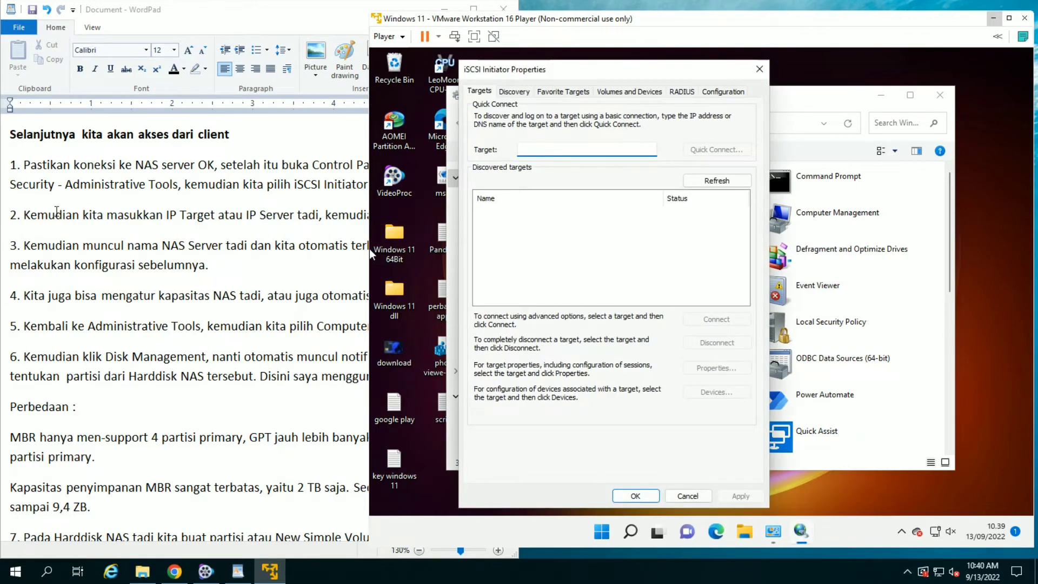
Follow item 2 of the client instructions and enter 192.168.0.102 as the iSCSI target address
key(alt+Tab)
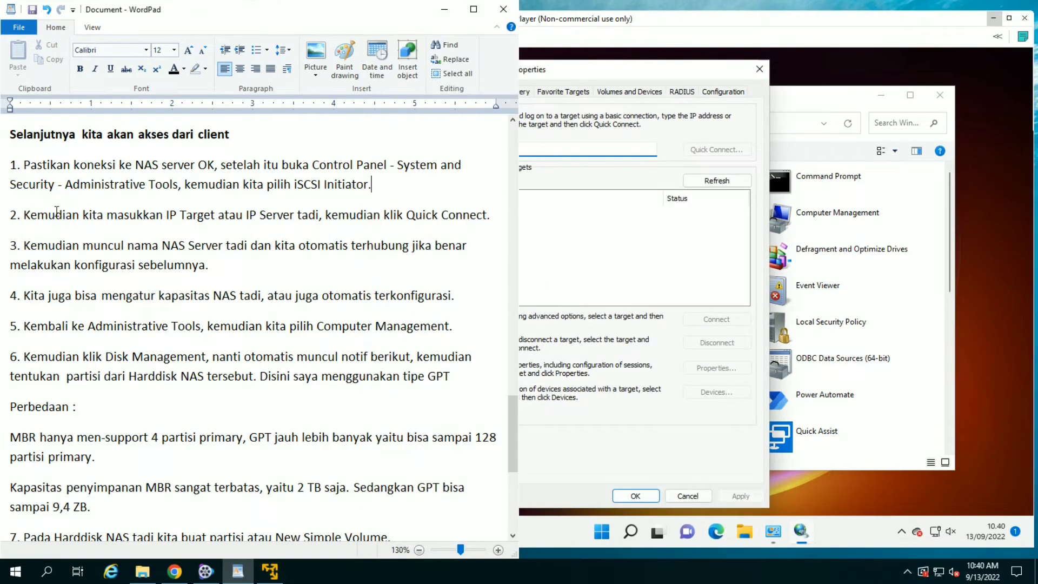
click(24, 213)
drag(24, 213, 296, 215)
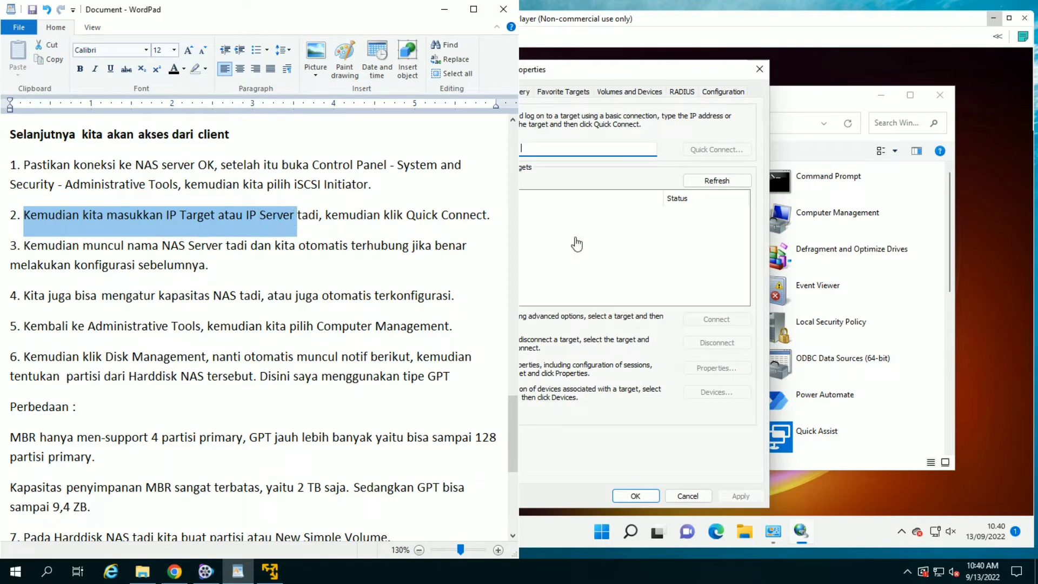
click(565, 150)
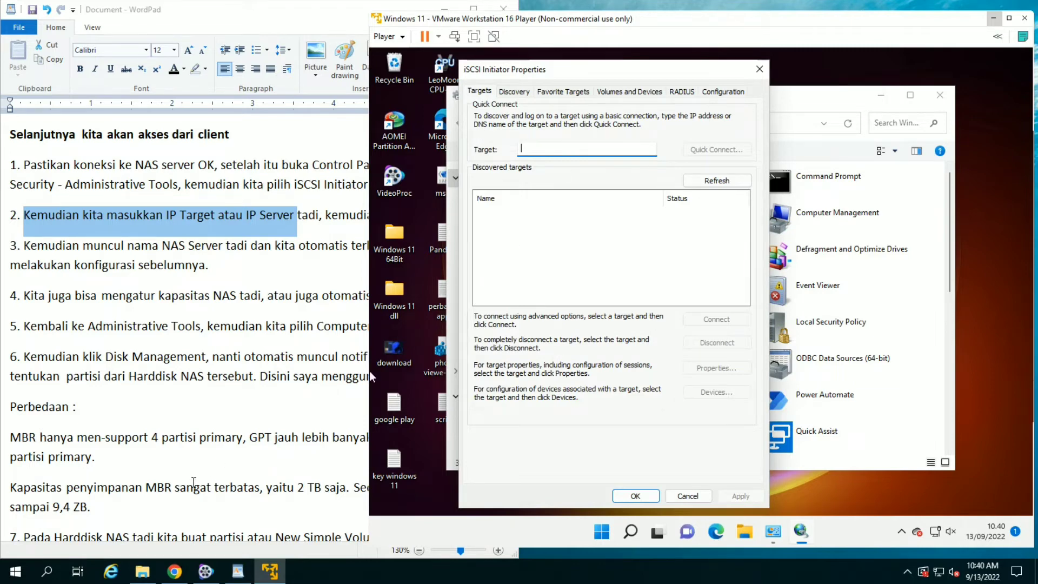
text(192.16)
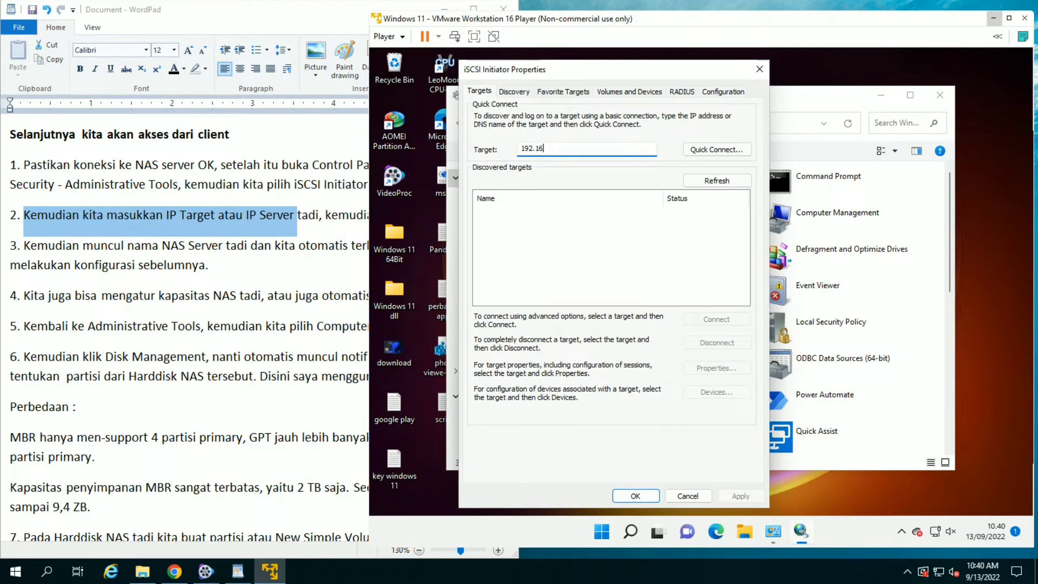
text(8.0.102)
Quick-connect the iSCSI initiator to the target at the entered server address
click(60, 246)
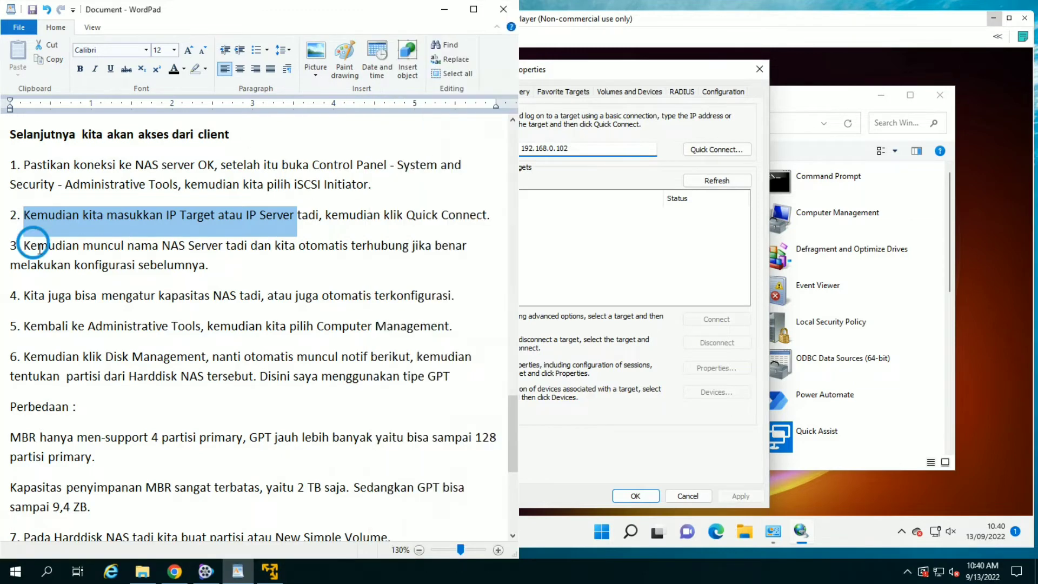
click(570, 156)
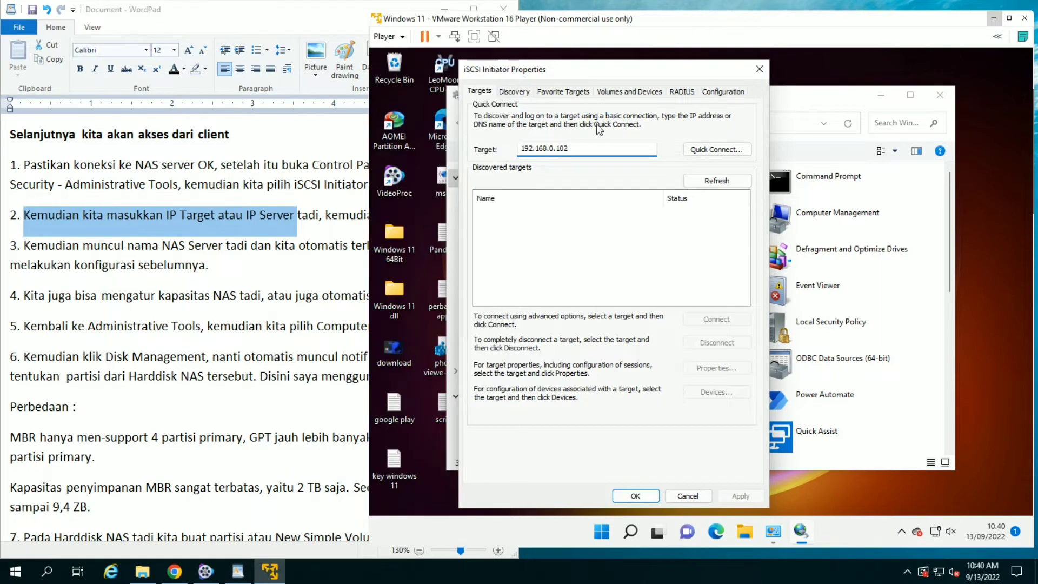
click(717, 152)
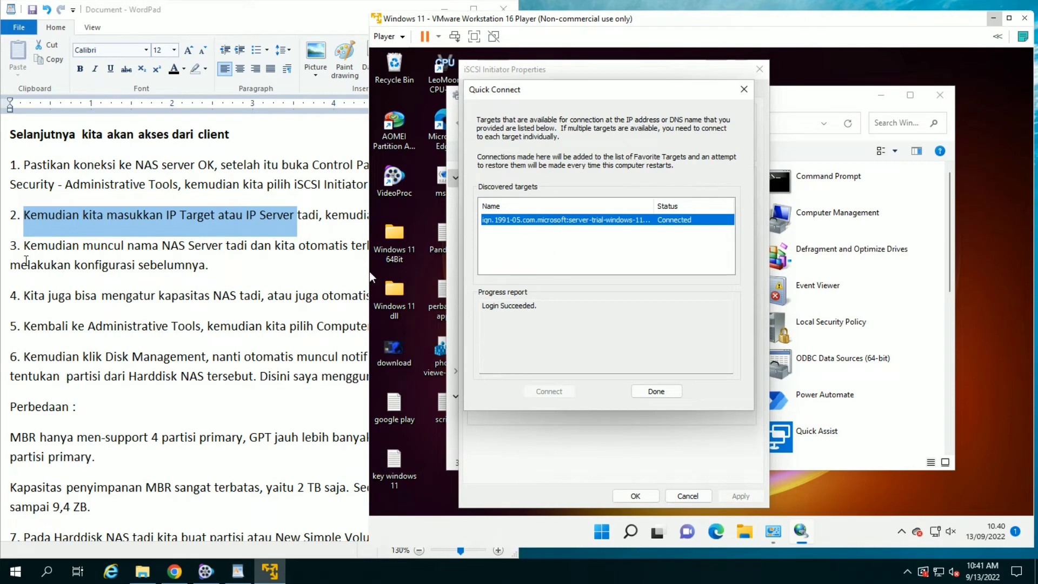
Follow item 3 of the client instructions, check the discovered target and its login report, and finish the Quick Connect dialog
click(24, 243)
click(24, 243)
drag(24, 244, 253, 252)
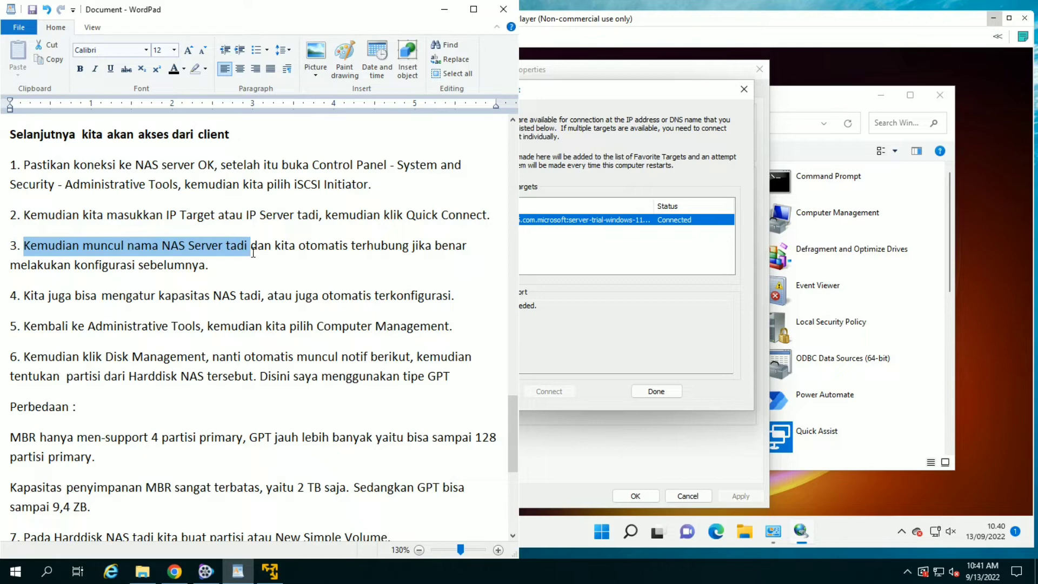
click(577, 255)
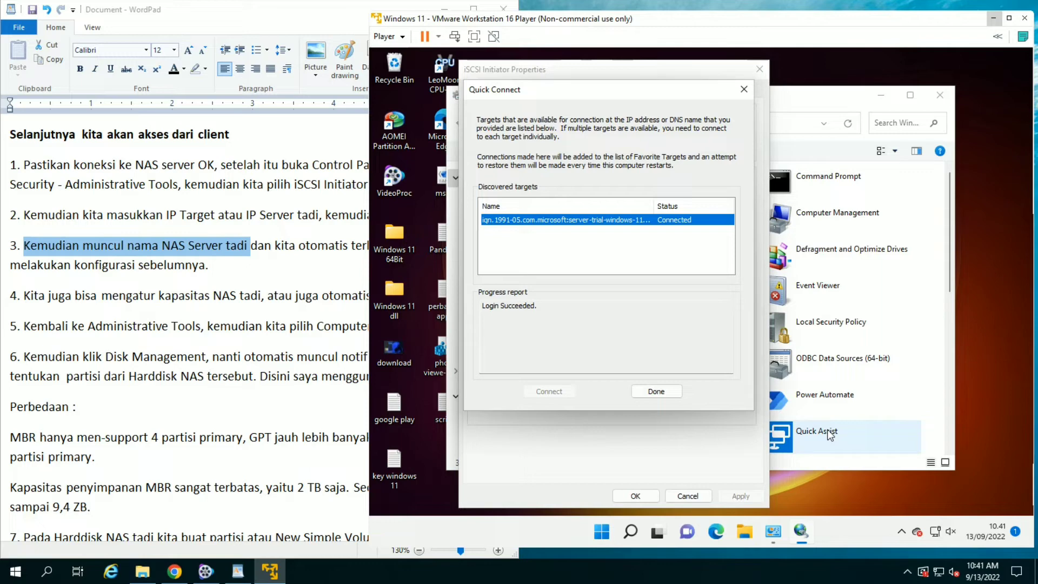
click(190, 118)
click(592, 236)
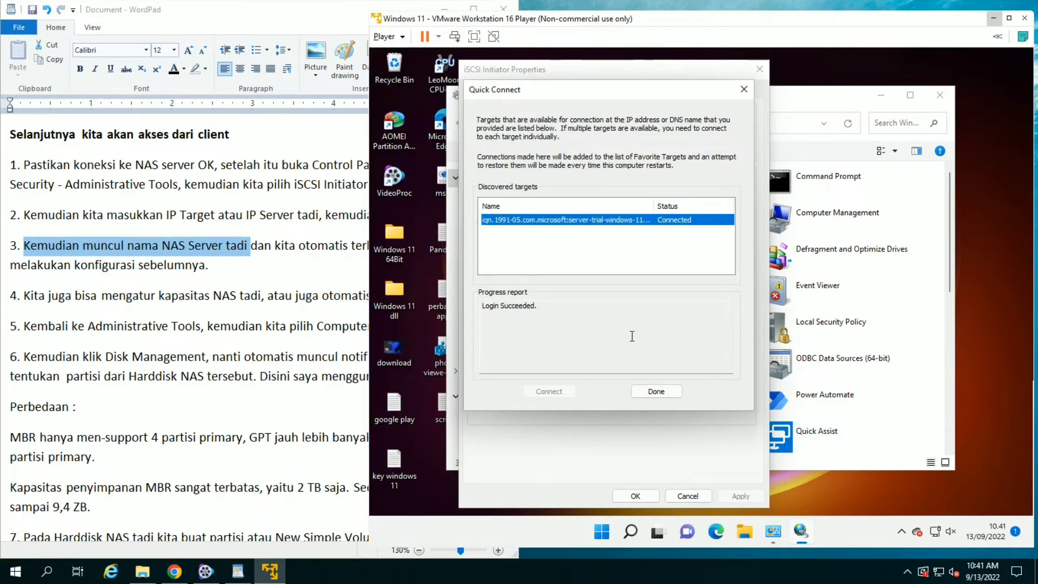
click(657, 391)
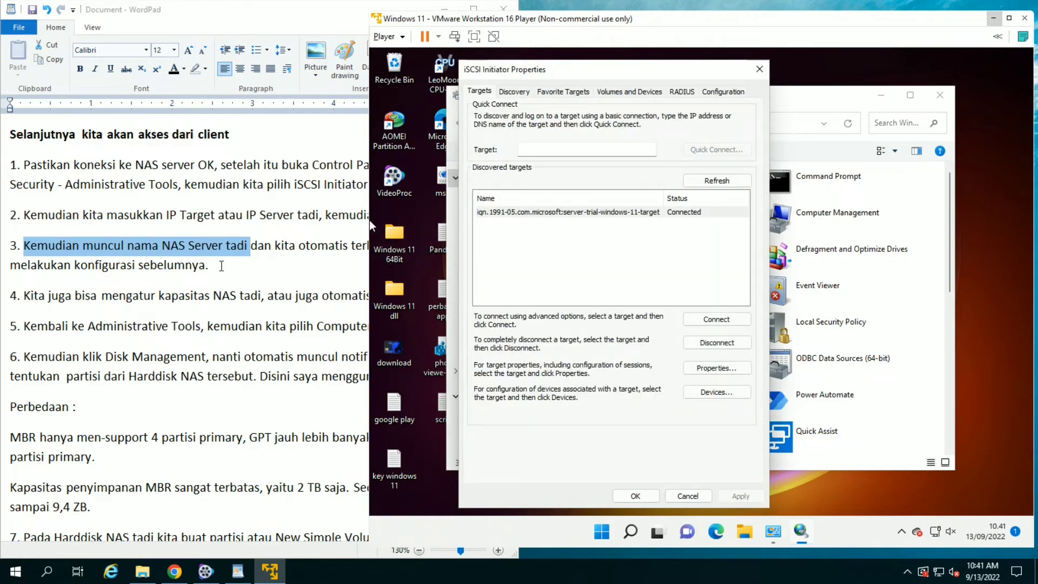
click(221, 266)
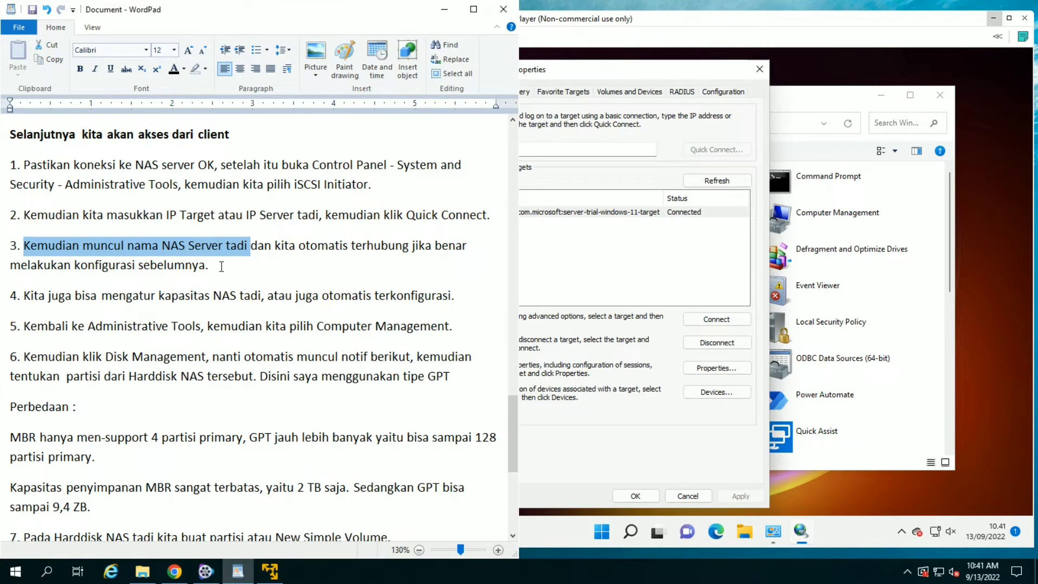
click(560, 267)
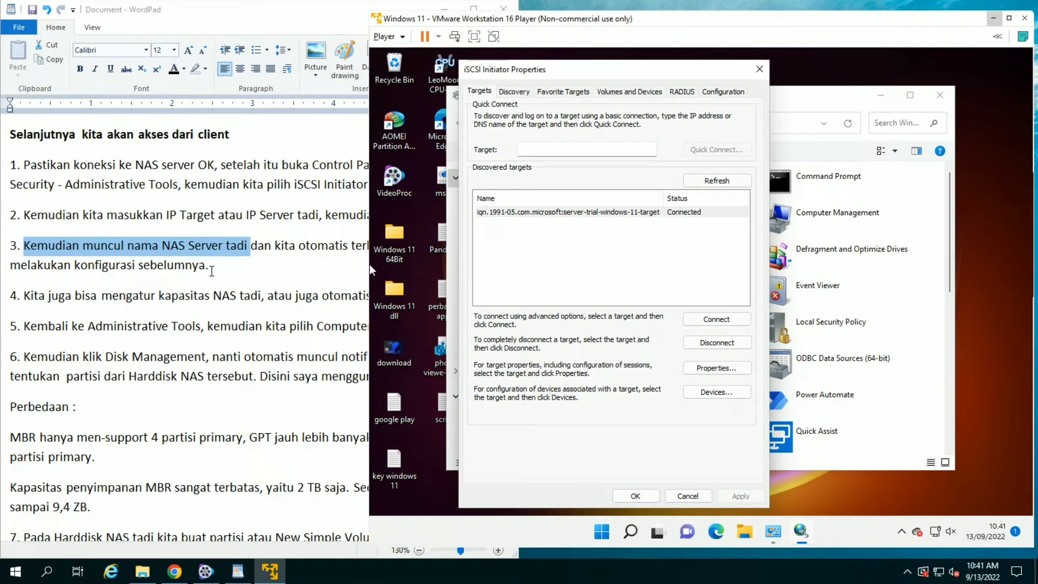
key(alt+Tab)
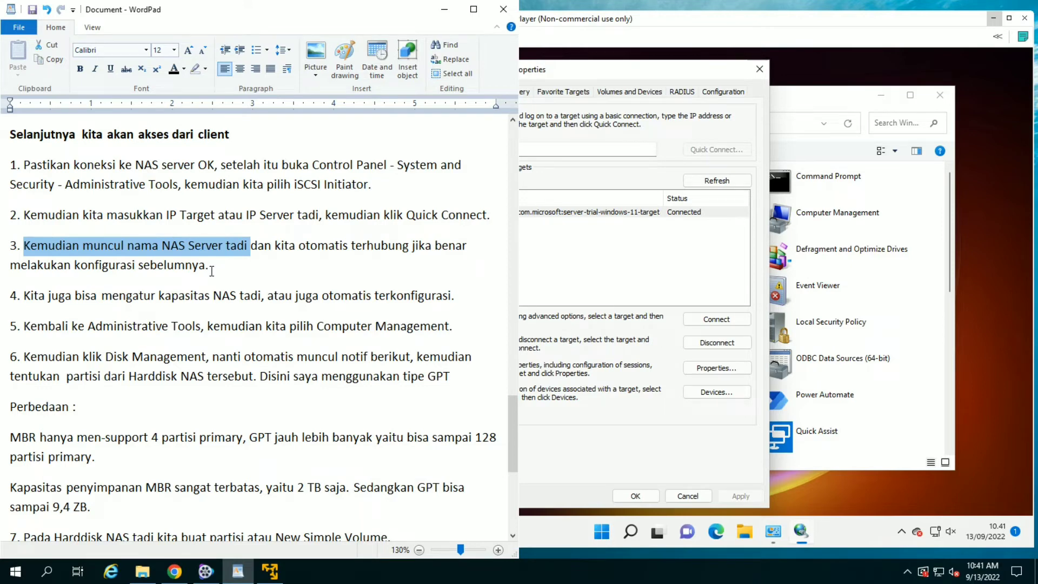
click(569, 265)
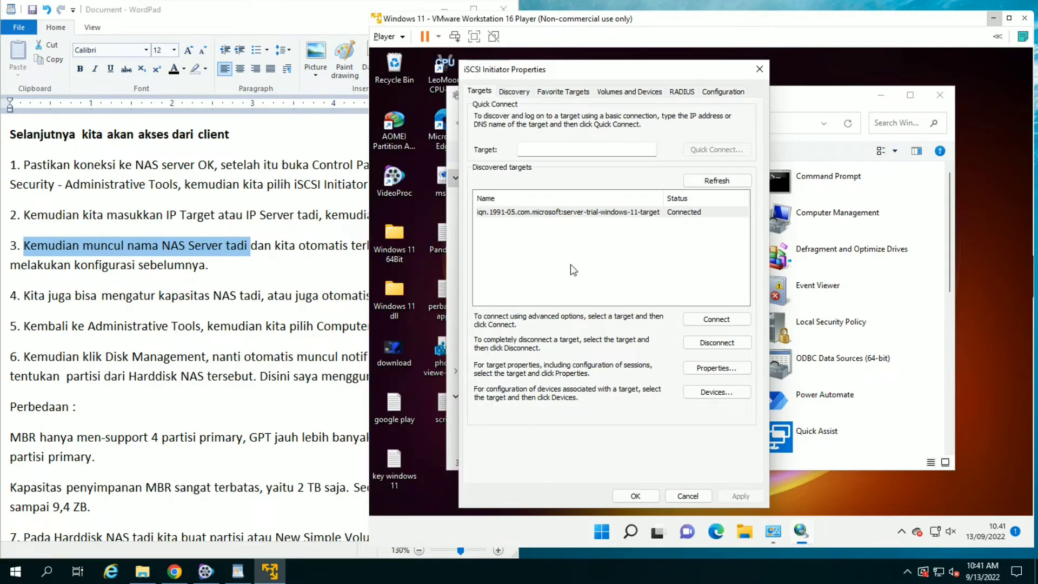
Try to connect the discovered iSCSI target again with its favorite-target option kept, and close the iSCSI Initiator properties
click(568, 215)
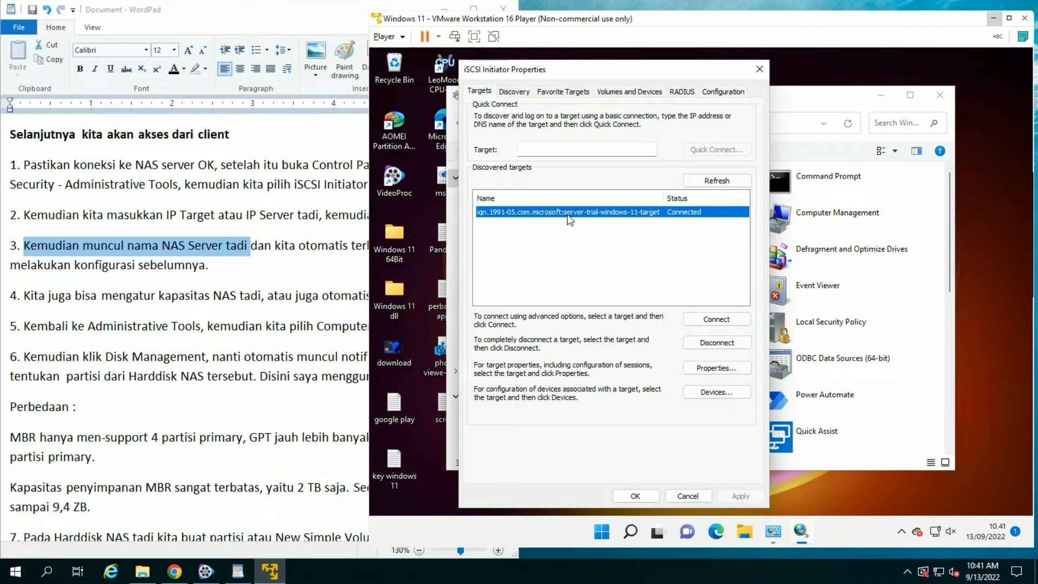
click(709, 322)
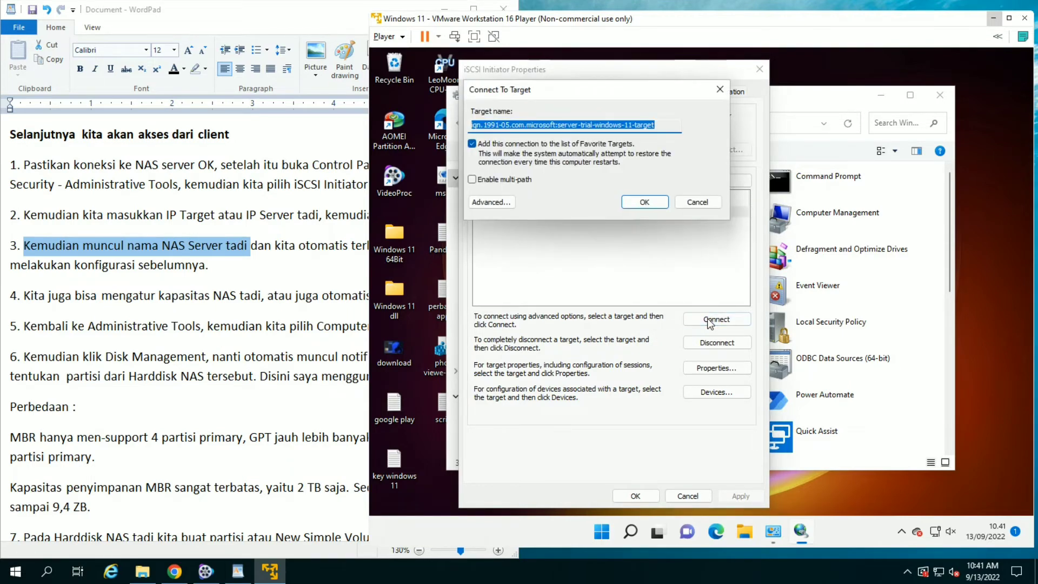
click(626, 202)
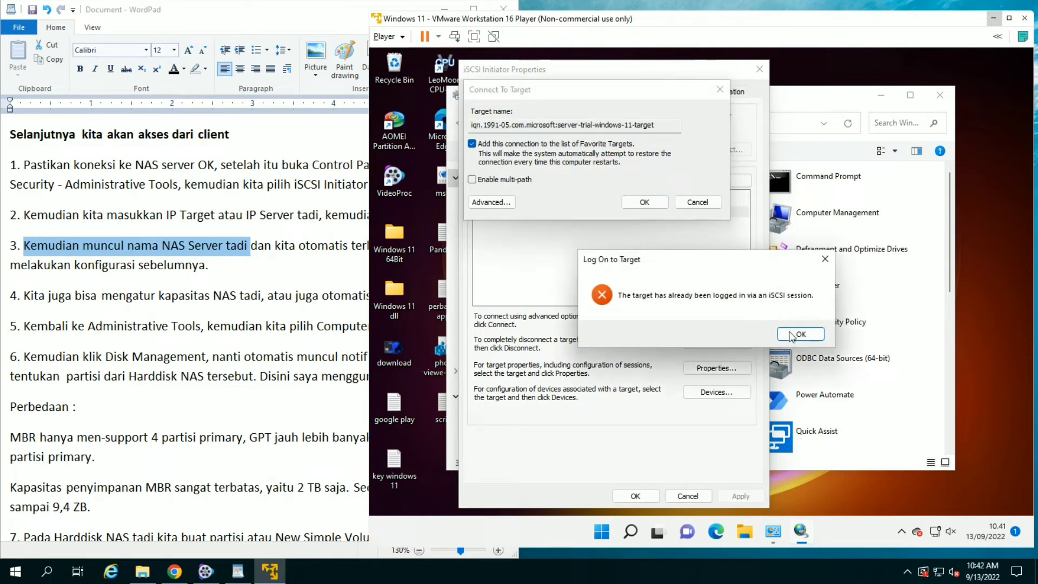
click(801, 336)
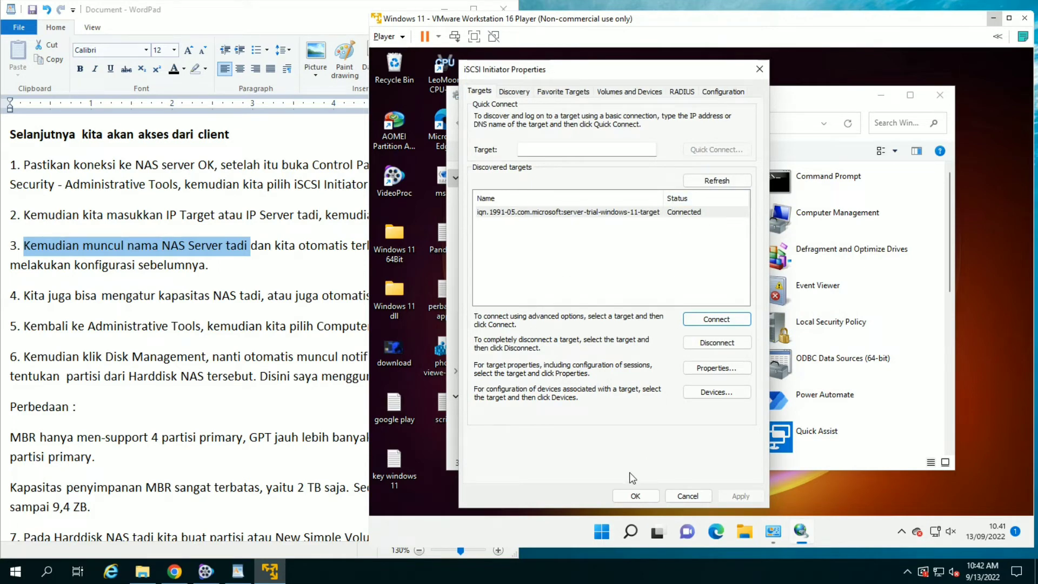
click(631, 497)
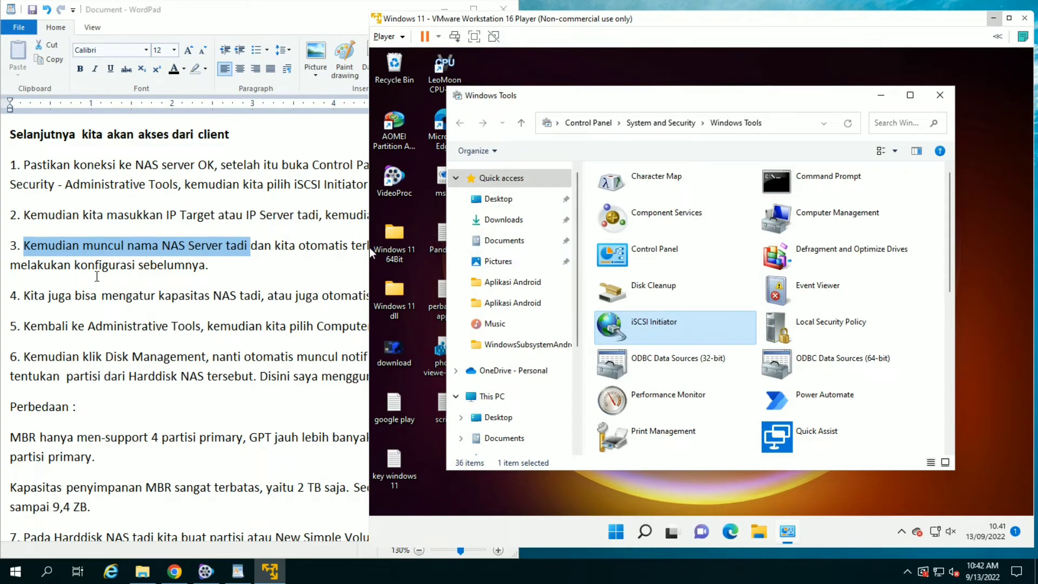
Highlight items 4 and 5 of the client instructions and open Computer Management from Windows Tools on the Windows 11 client
click(96, 277)
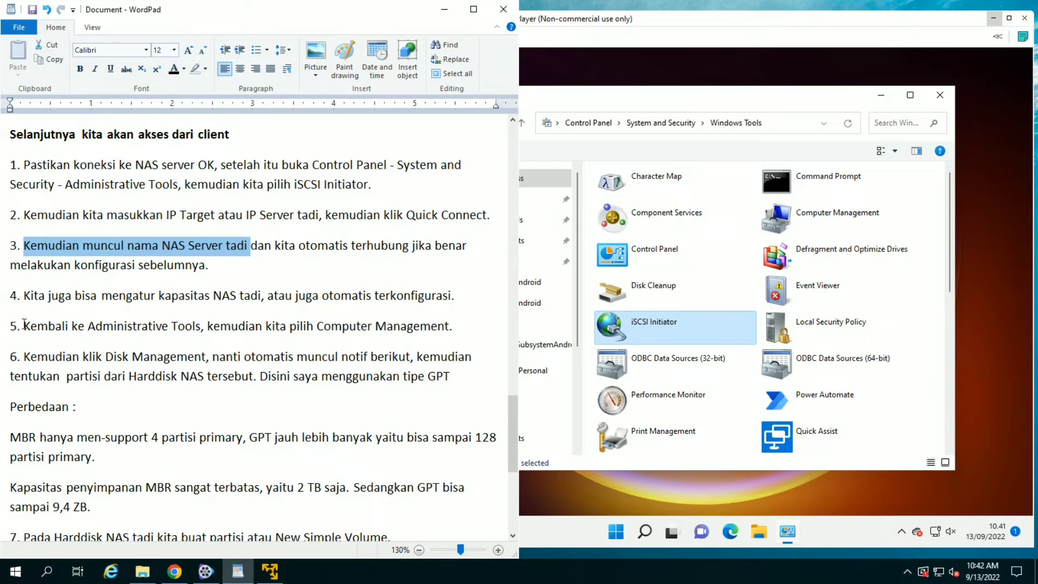
click(25, 297)
drag(25, 297, 235, 301)
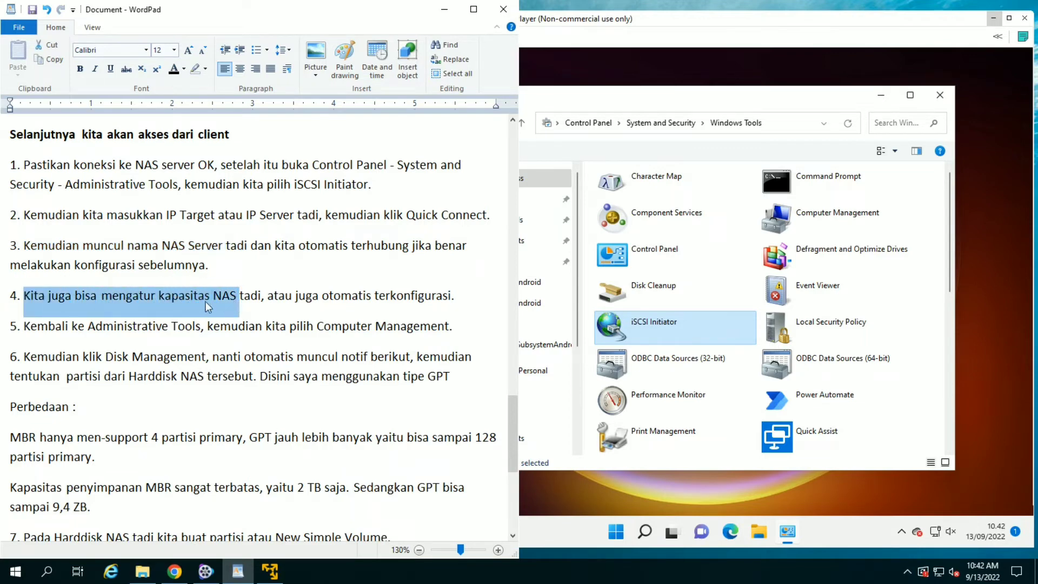
click(25, 327)
drag(25, 326, 198, 335)
click(865, 222)
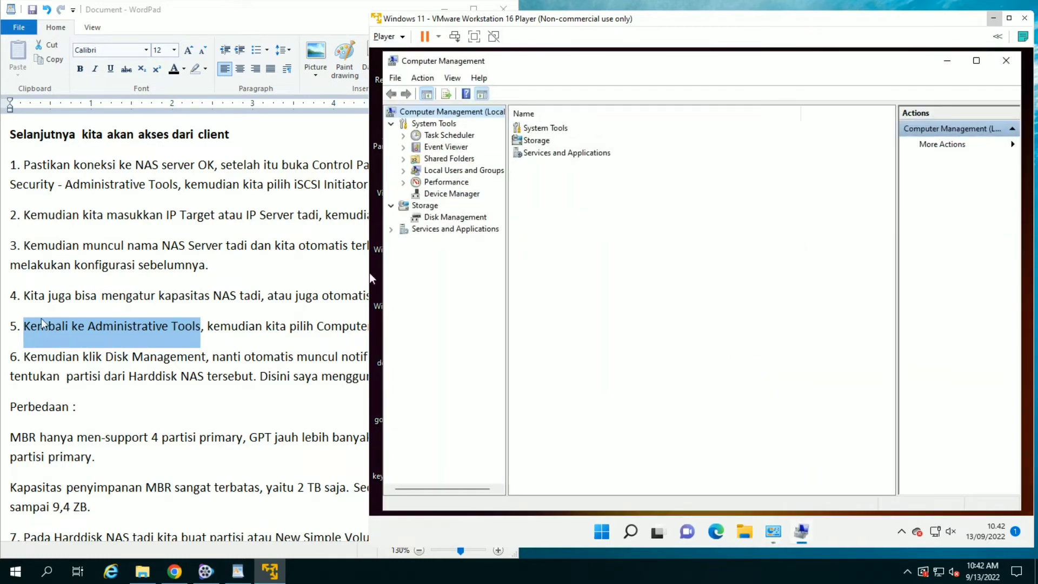
Follow item 6 of the client instructions and open Disk Management under Storage in Computer Management
click(26, 355)
drag(26, 355, 191, 358)
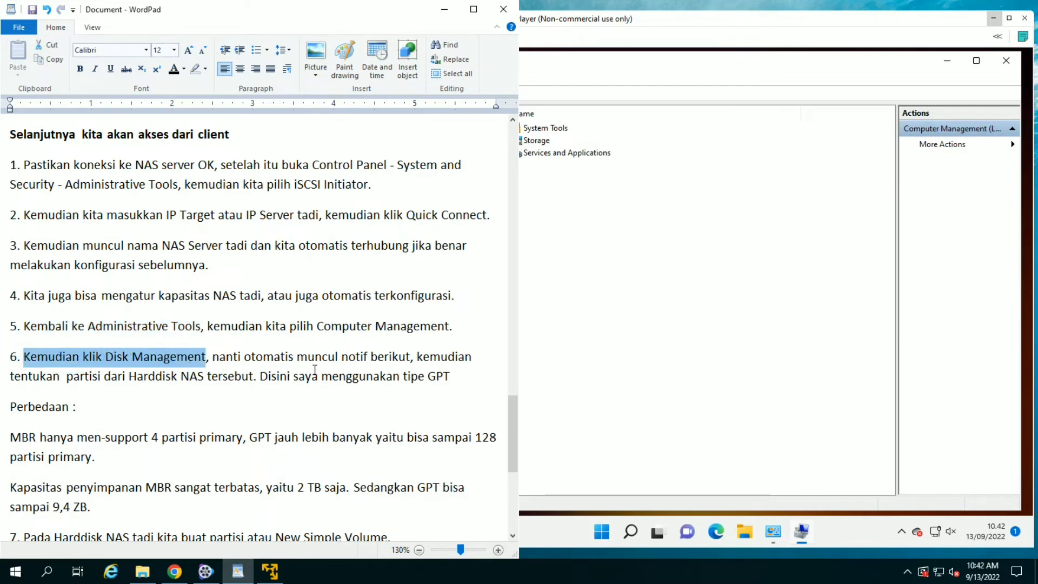
click(623, 298)
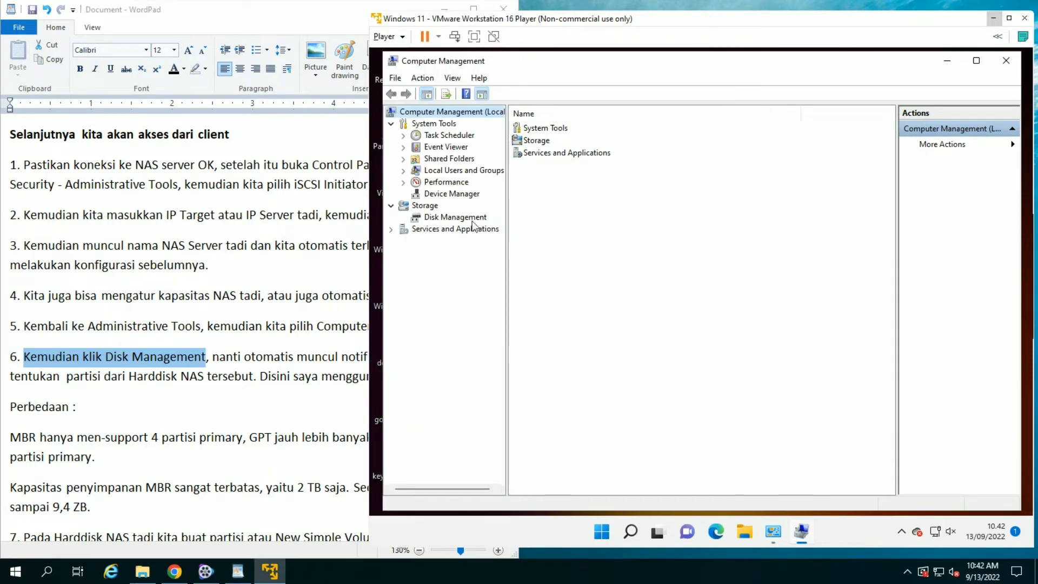
click(453, 217)
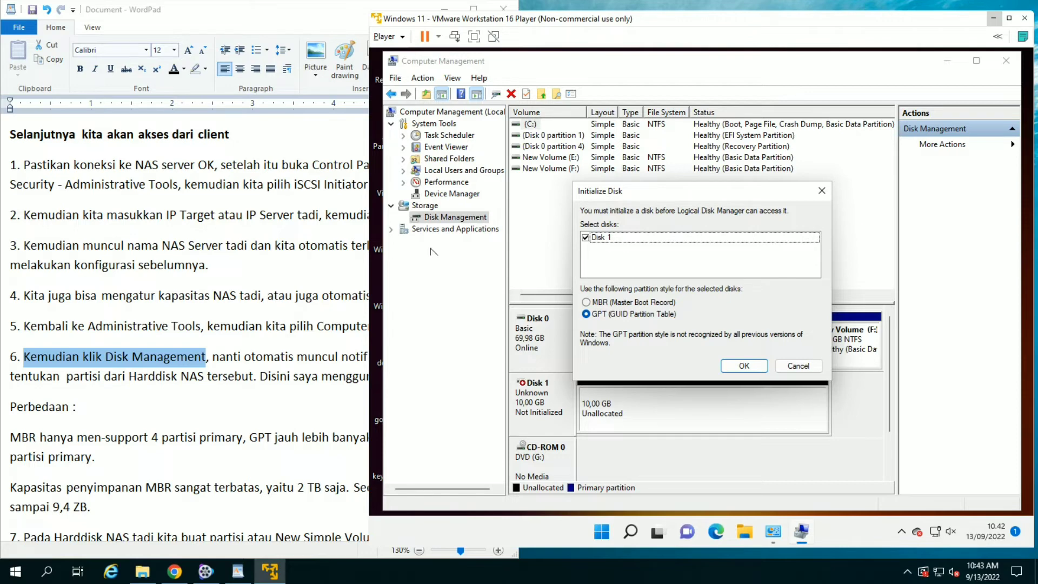
Examine the notes on choosing GPT and the differences between MBR and GPT in primary partitions and storage capacity
click(306, 364)
drag(260, 376, 450, 382)
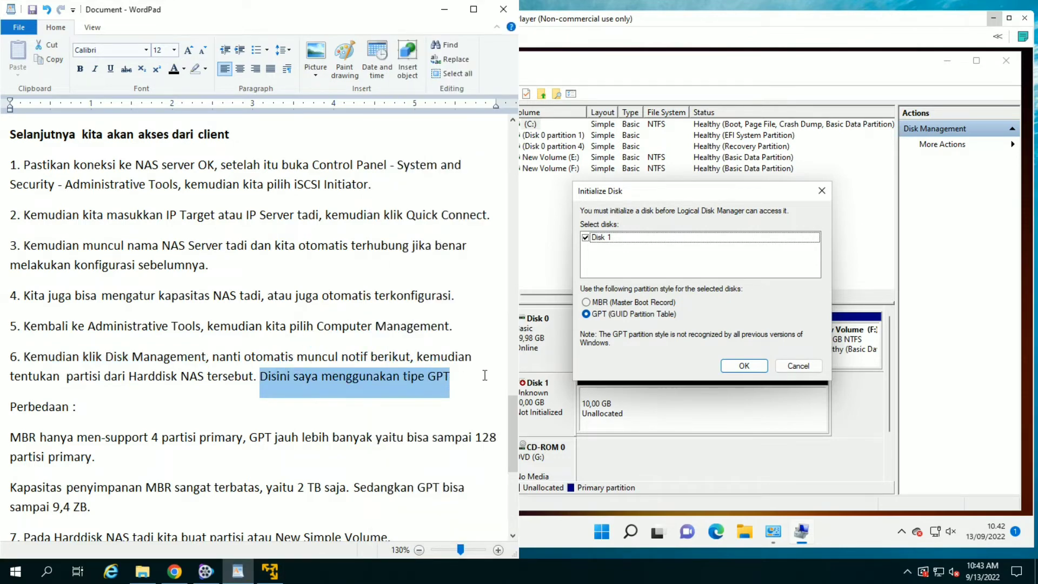
click(638, 201)
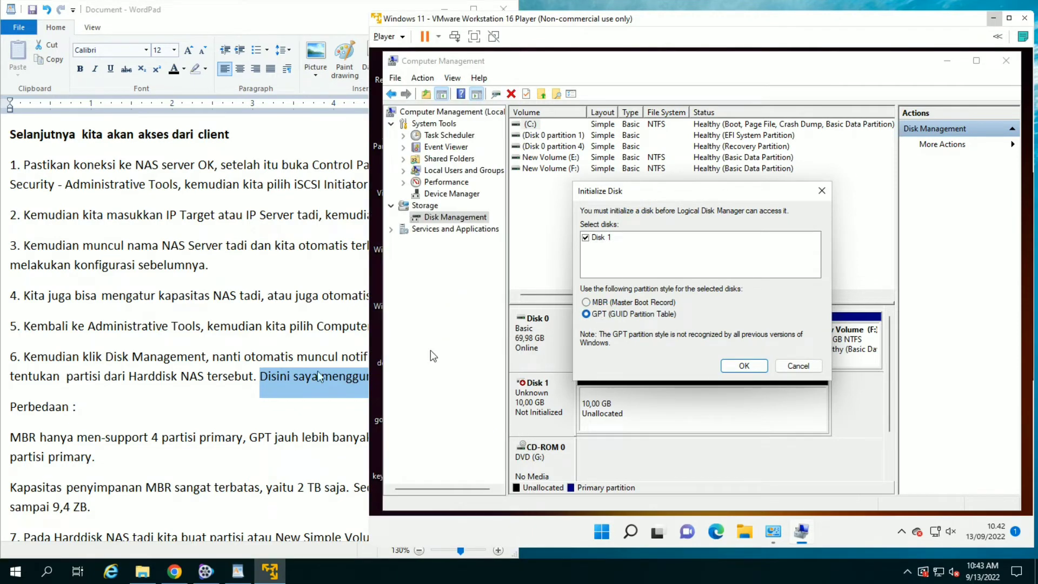
click(146, 431)
scroll(59, 438, down, 1)
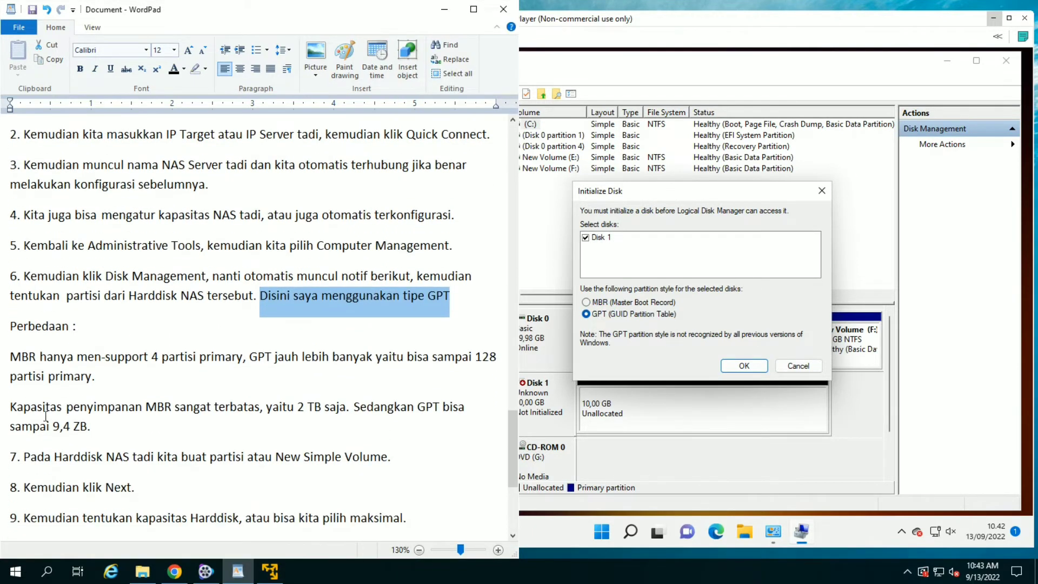
drag(12, 357, 35, 357)
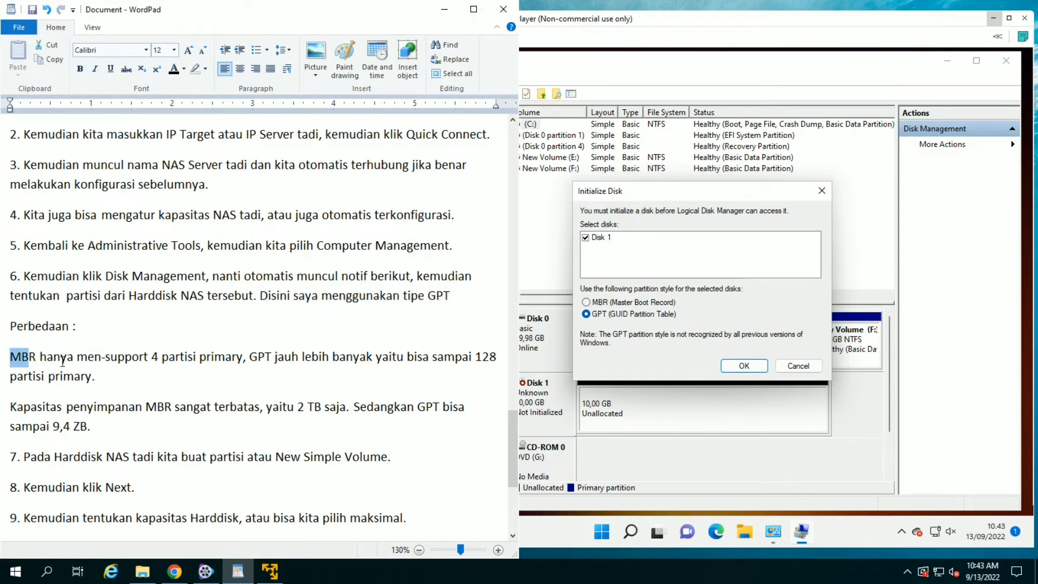
click(16, 359)
drag(12, 357, 231, 357)
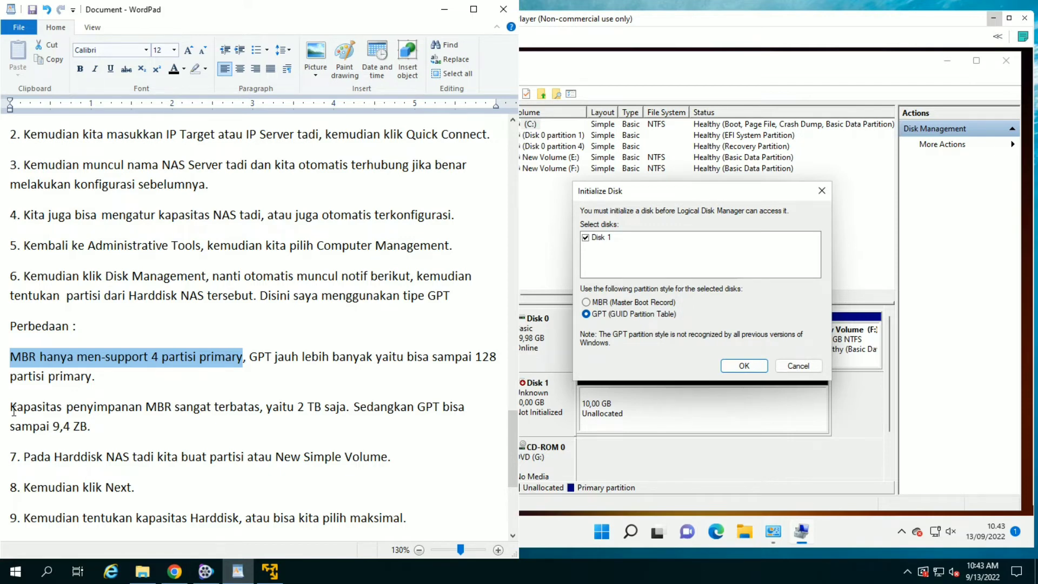
click(249, 353)
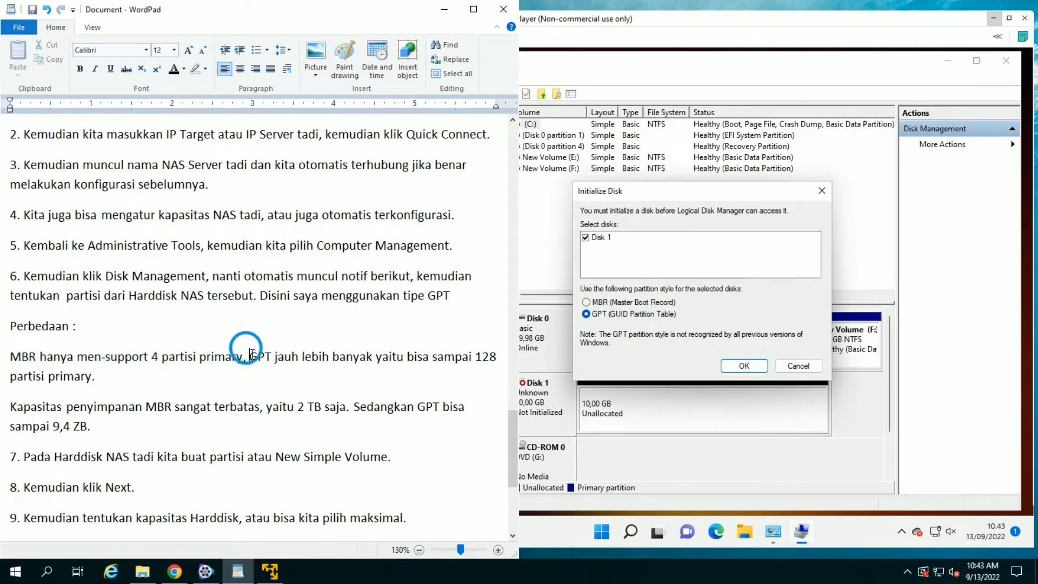
drag(253, 356, 269, 377)
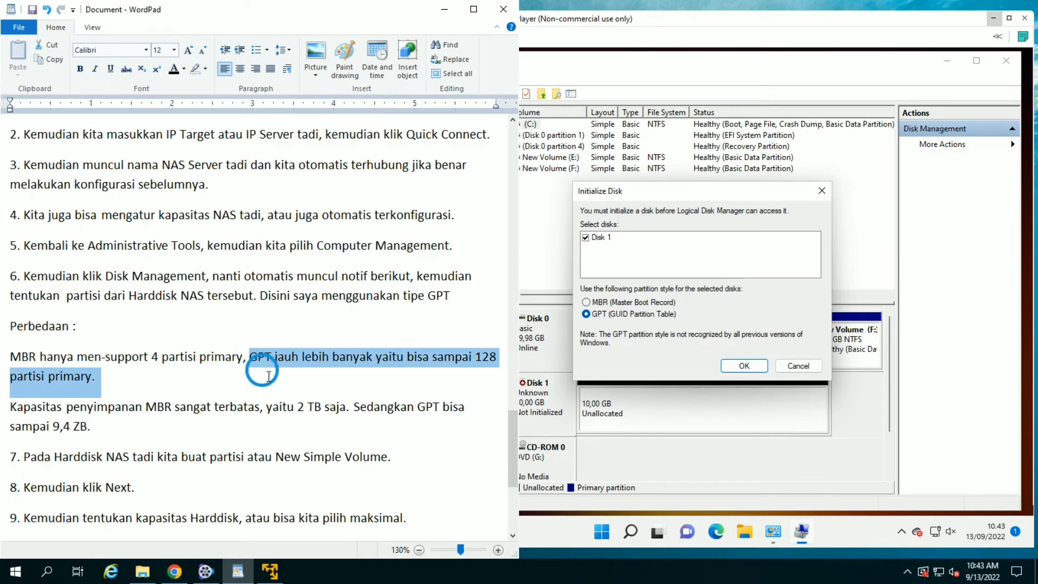
click(18, 407)
drag(18, 406, 276, 411)
Initialize Disk 1 with the GPT (GUID Partition Table) style and select its unallocated space
click(746, 372)
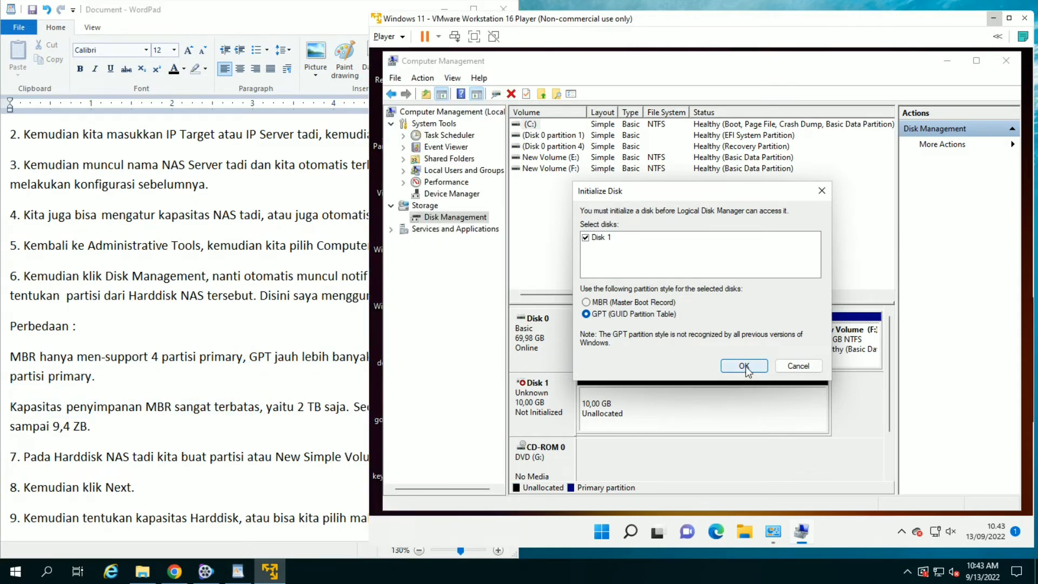
click(746, 367)
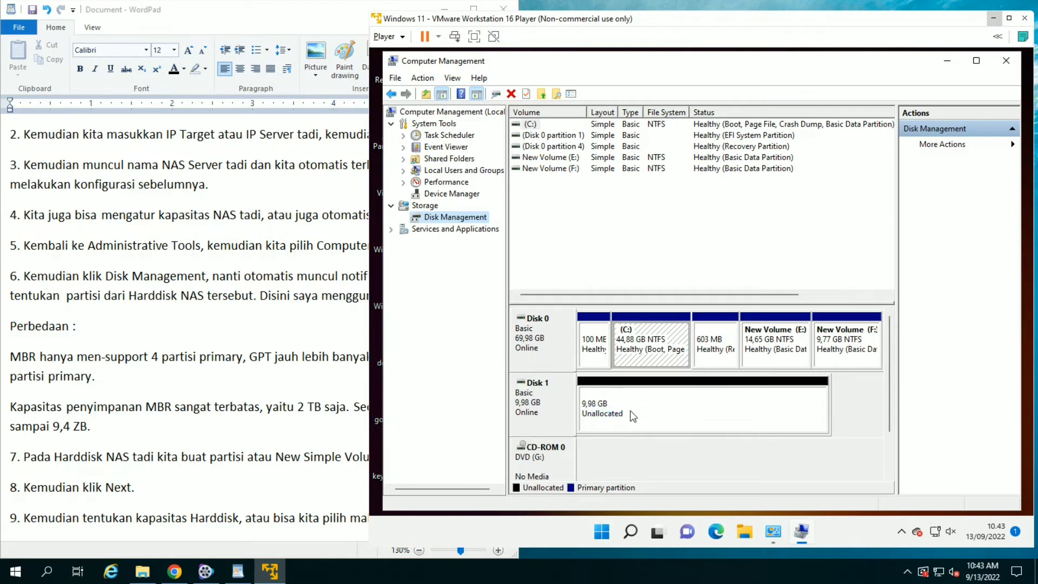
click(633, 416)
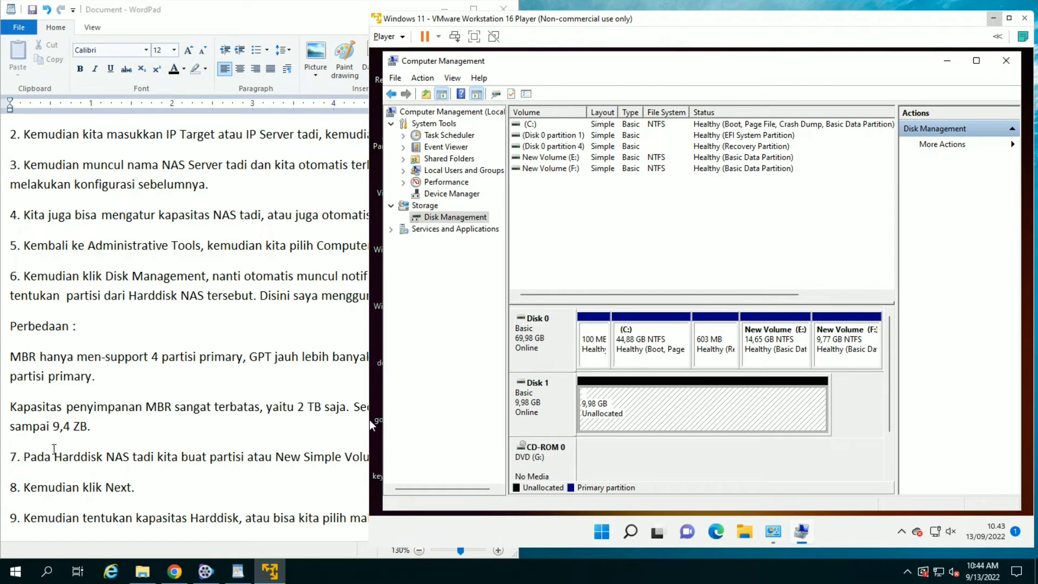
Follow item 7 of the client instructions and start a New Simple Volume on Disk 1's unallocated space
click(28, 458)
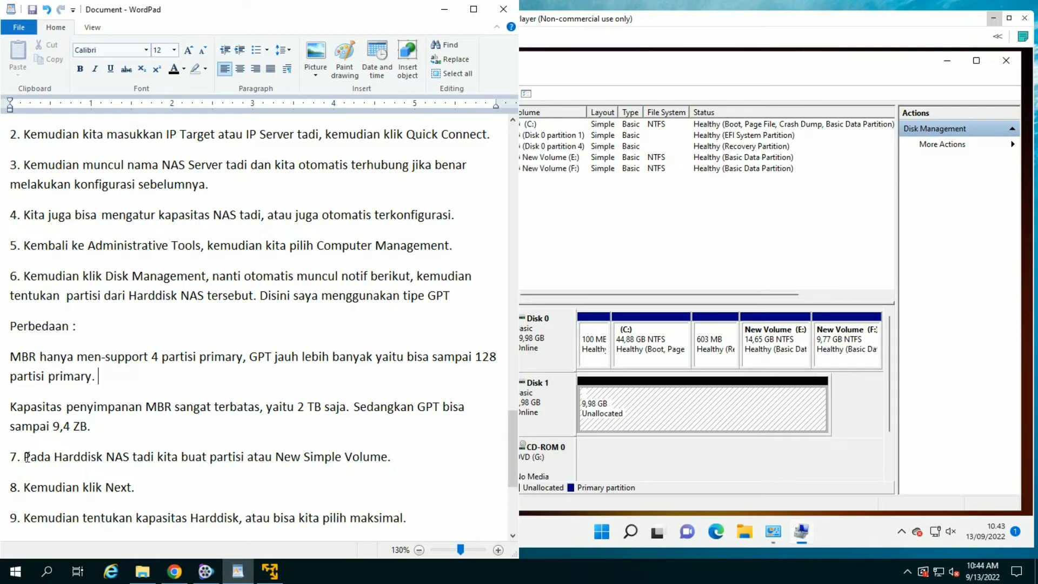
click(25, 458)
drag(25, 458, 184, 457)
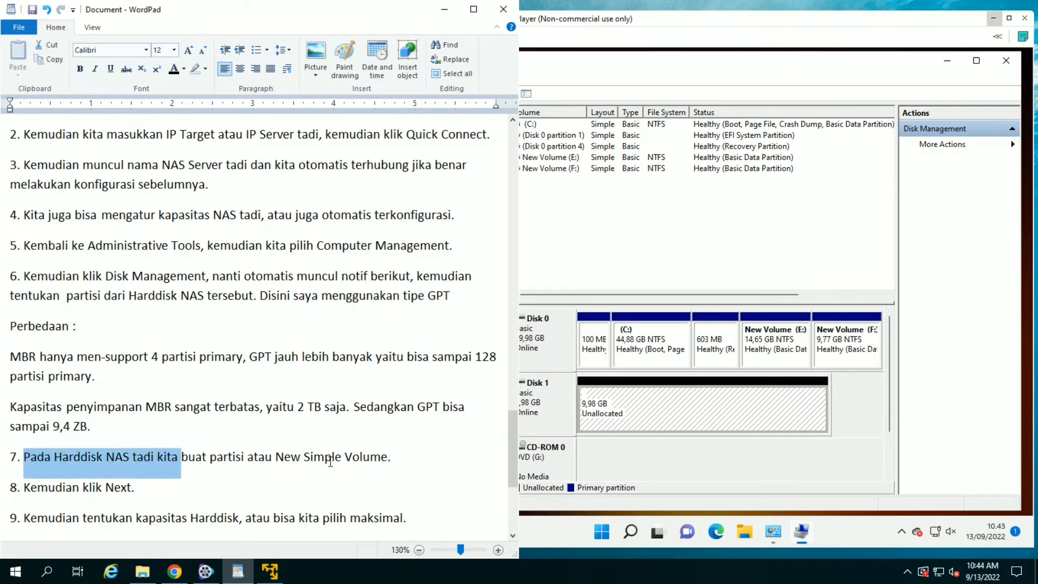
click(642, 419)
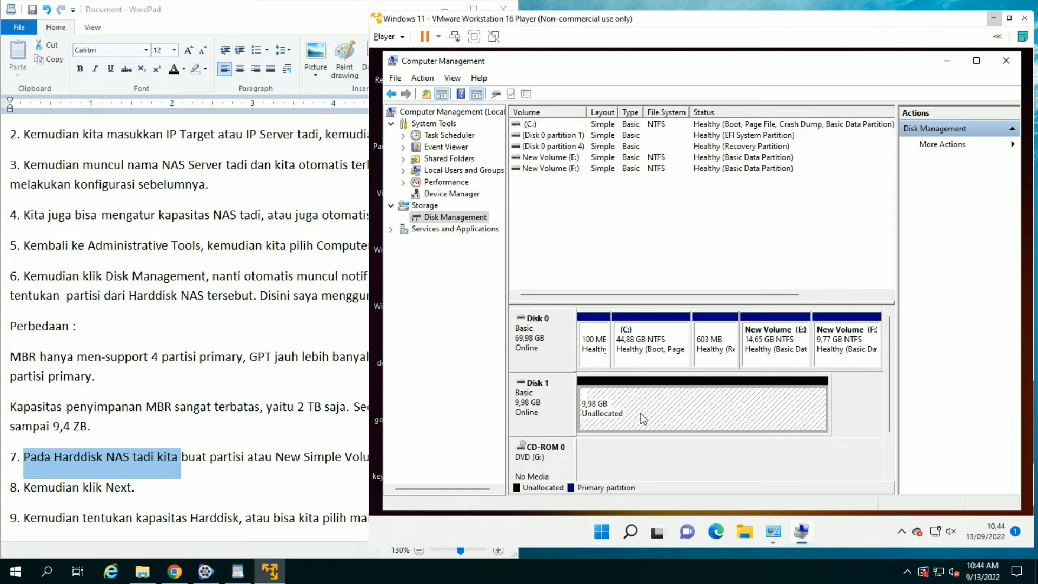
right_click(640, 413)
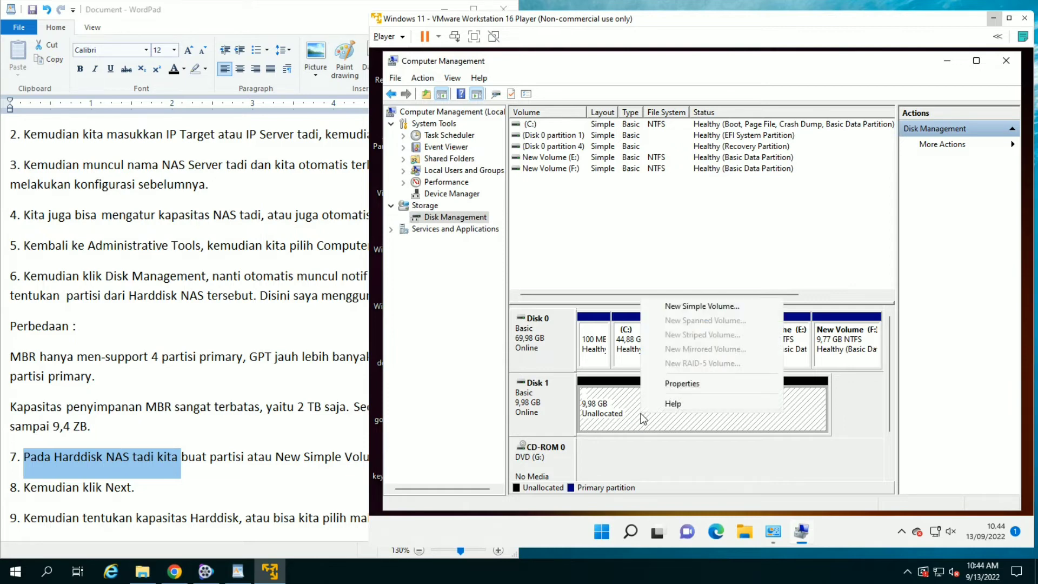
click(677, 306)
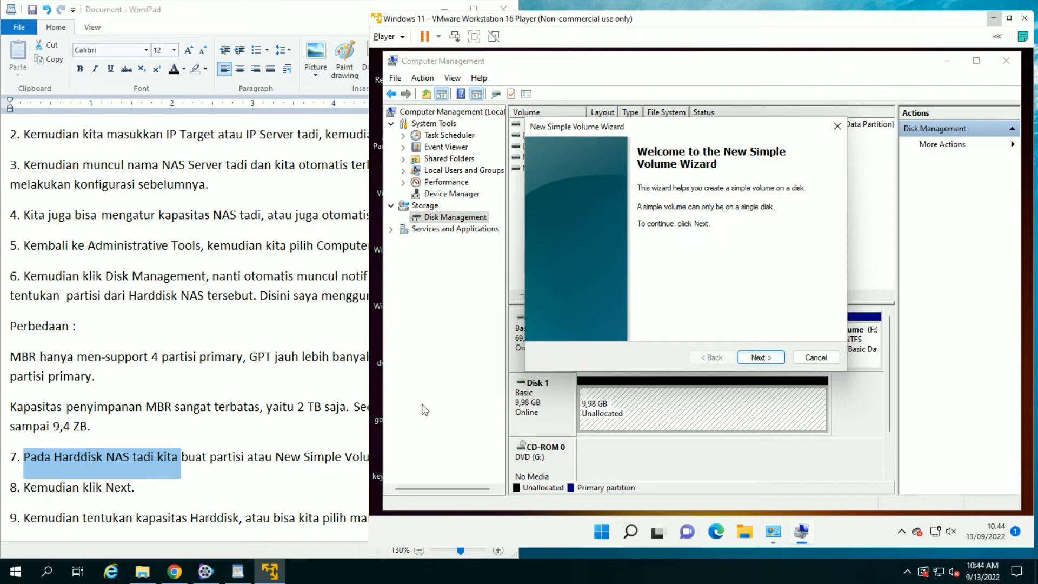
Highlight item 8 of the client instructions and advance past the welcome page of the New Simple Volume Wizard
click(168, 432)
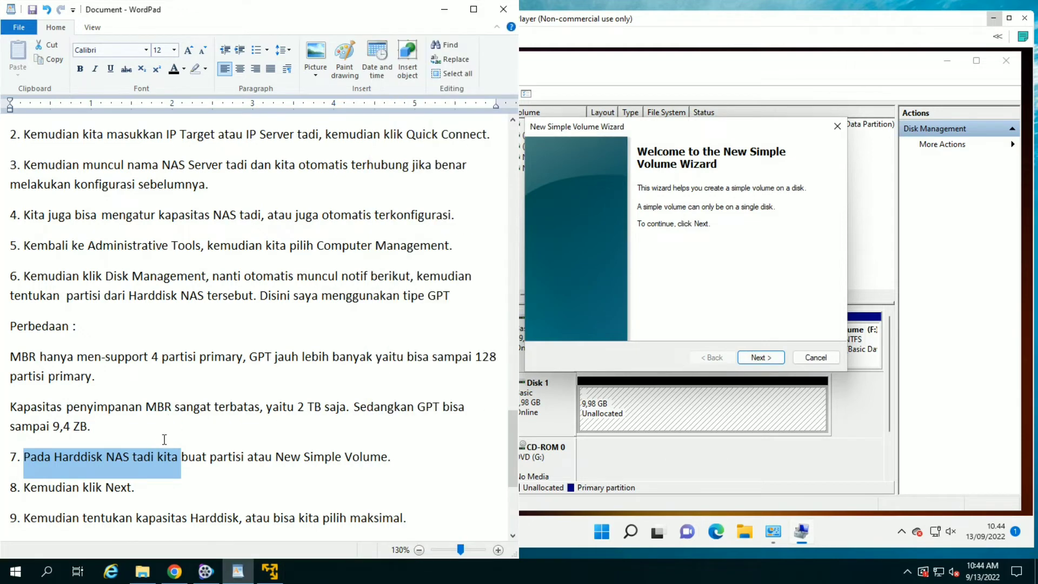
click(24, 485)
drag(24, 485, 142, 485)
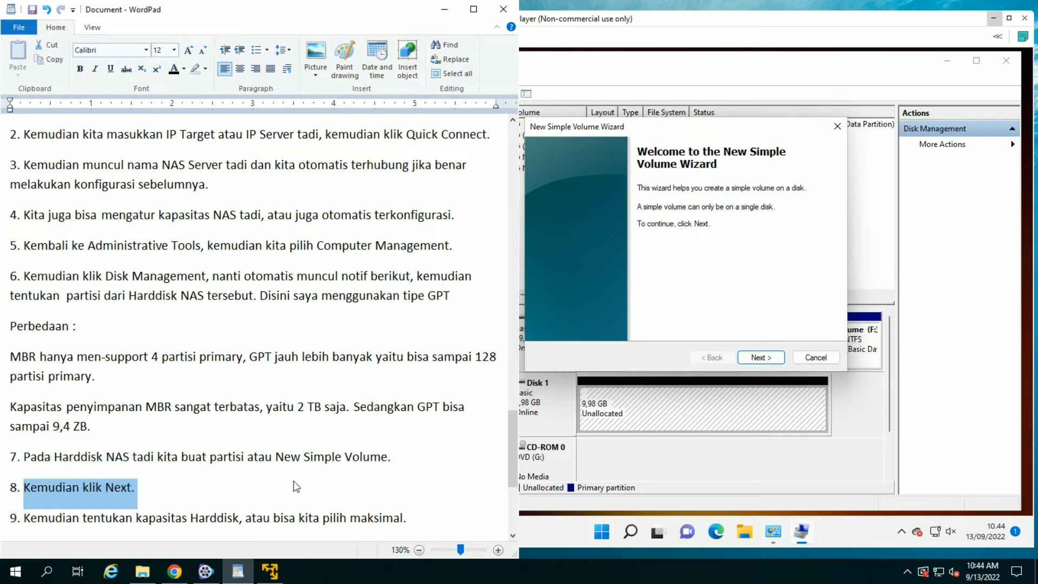
click(756, 357)
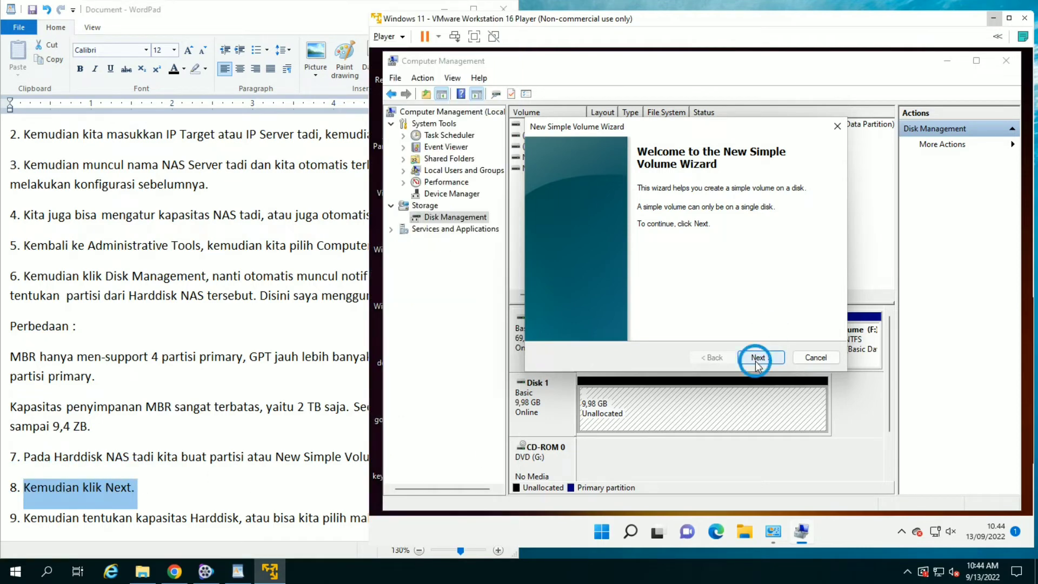
Follow item 9 of the client instructions and accept the maximum simple volume size of 10222 MB
click(368, 422)
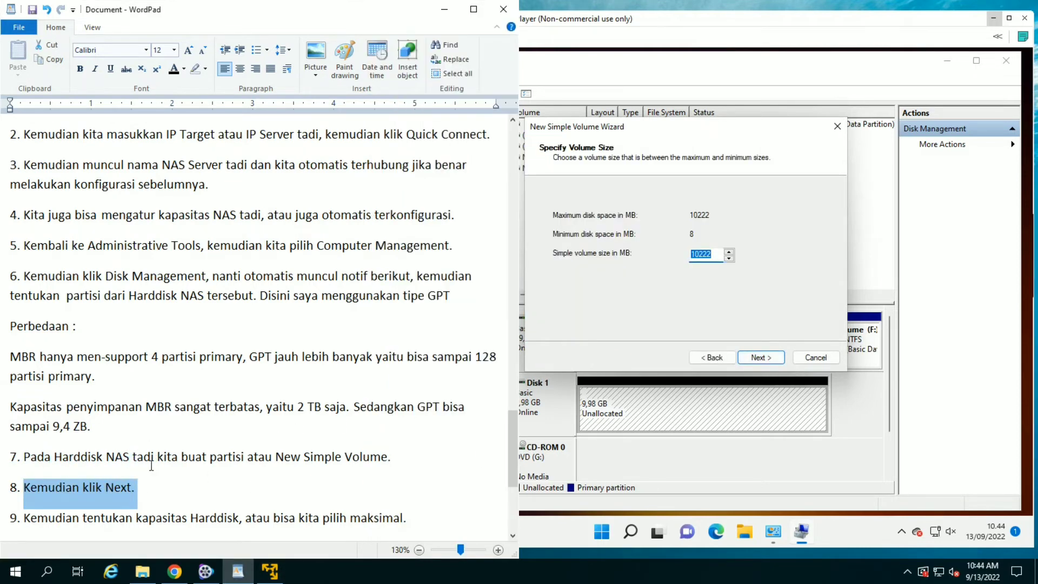
scroll(216, 379, down, 1)
drag(26, 436, 403, 437)
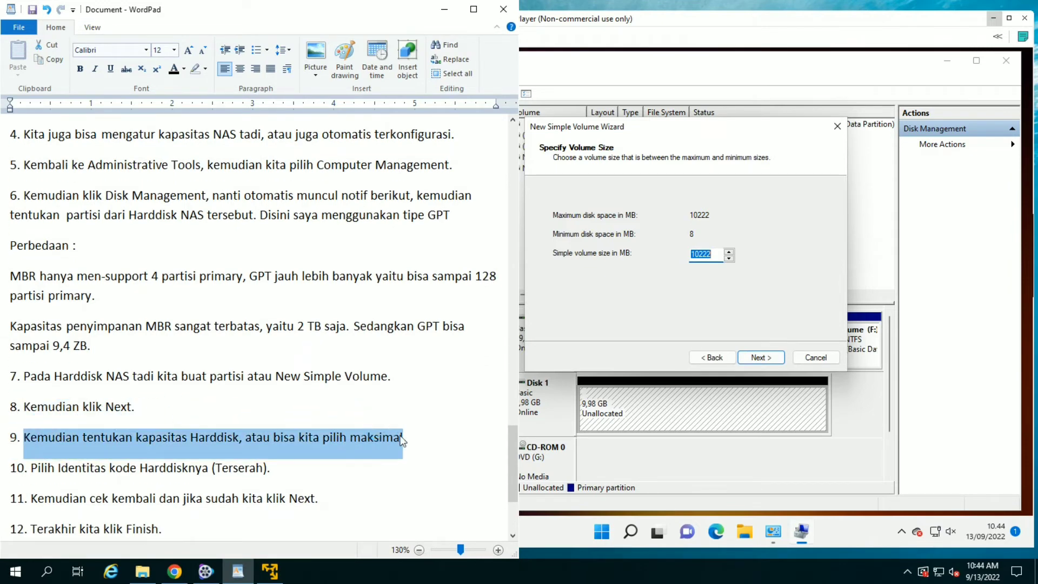
click(457, 433)
click(757, 247)
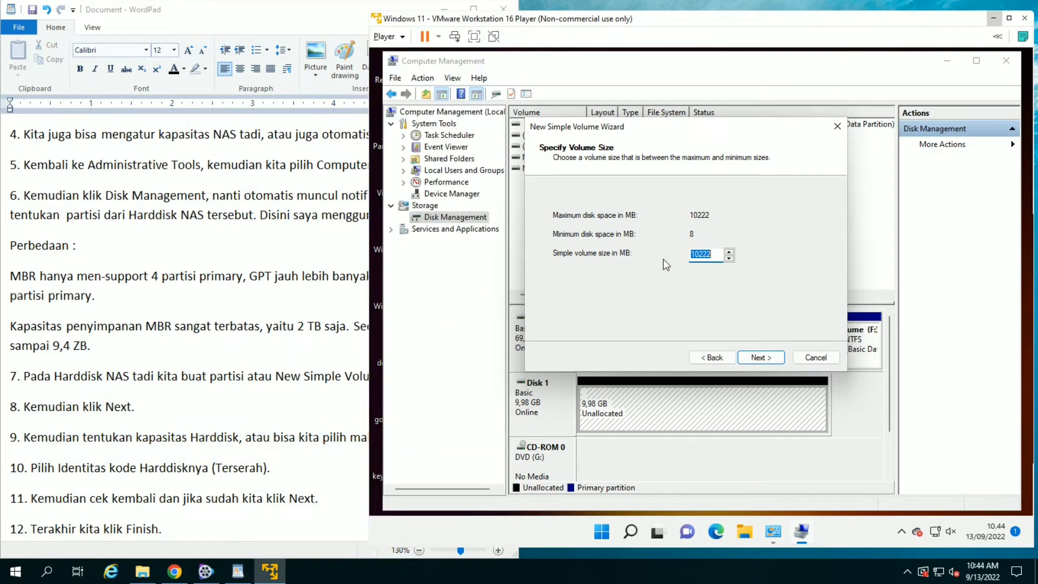
click(705, 252)
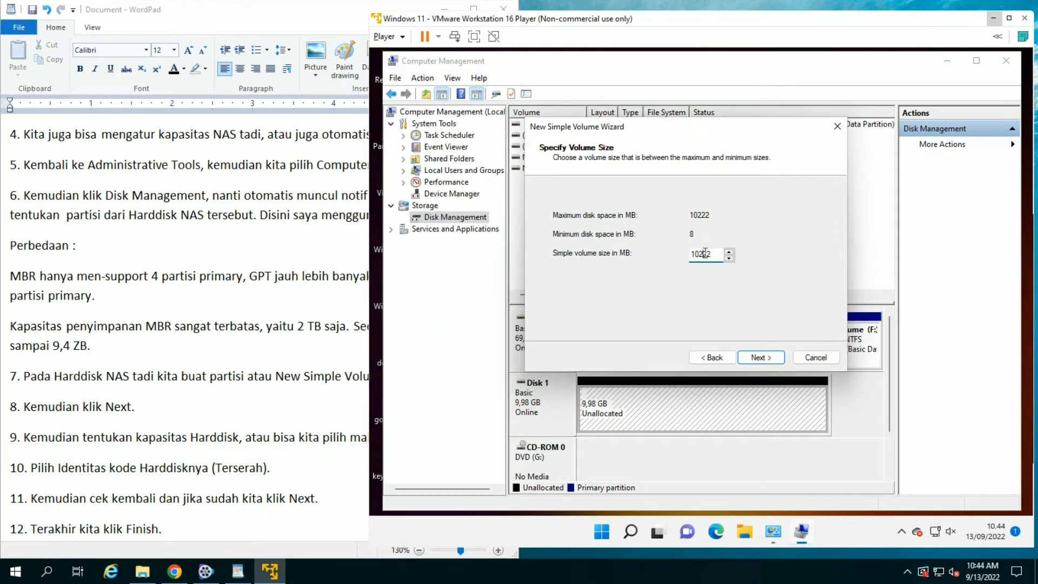
click(761, 361)
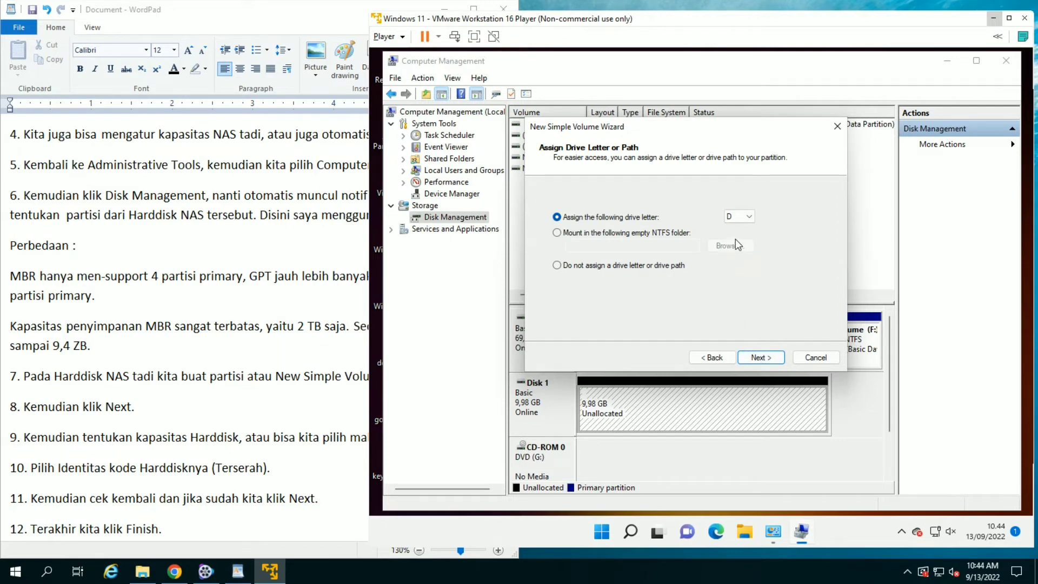
Follow item 10 of the client instructions and choose drive letter J for the new volume
click(749, 220)
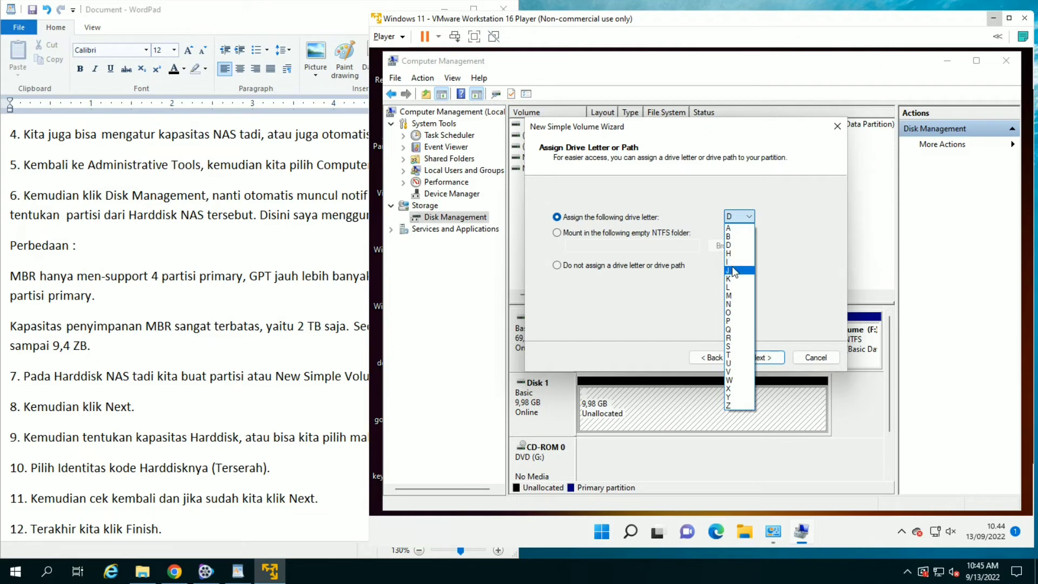
click(734, 270)
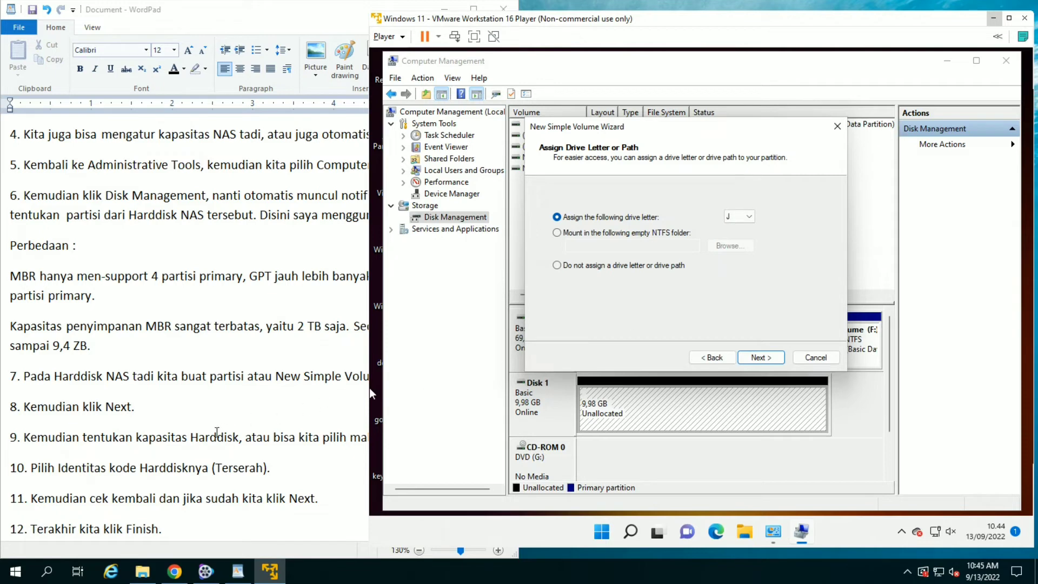
click(126, 457)
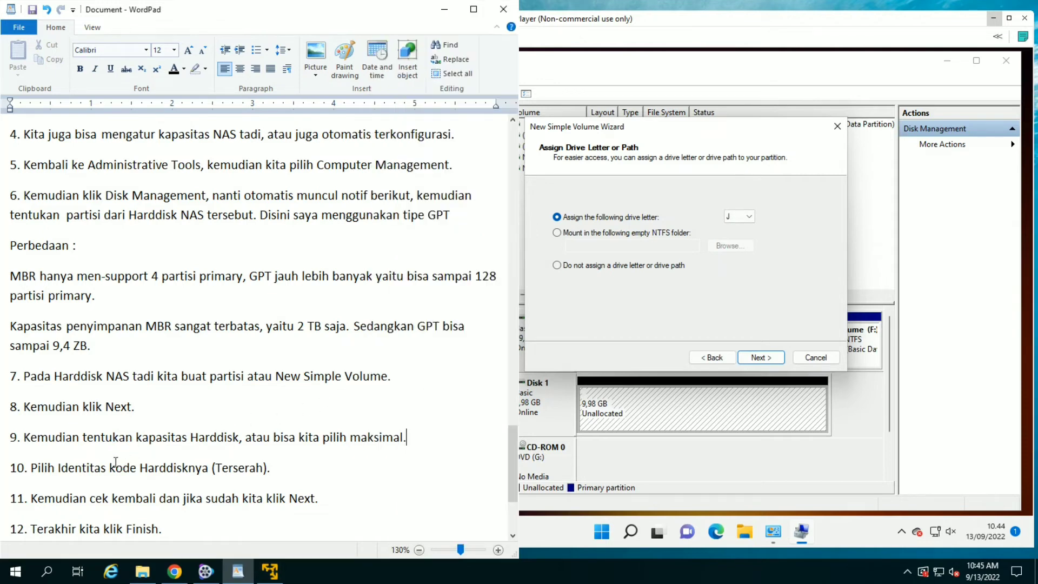
click(29, 466)
drag(29, 466, 272, 472)
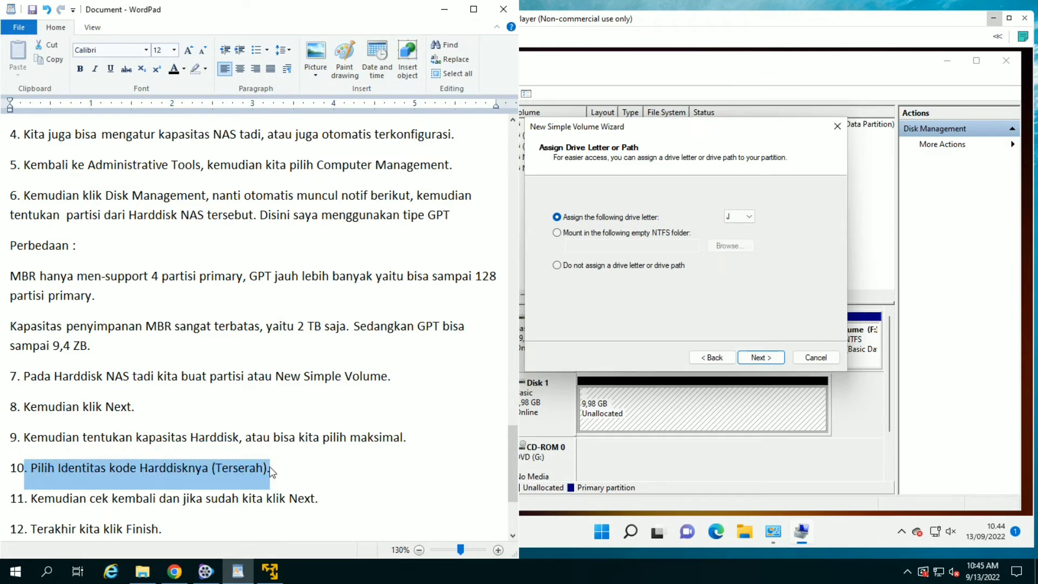
click(647, 321)
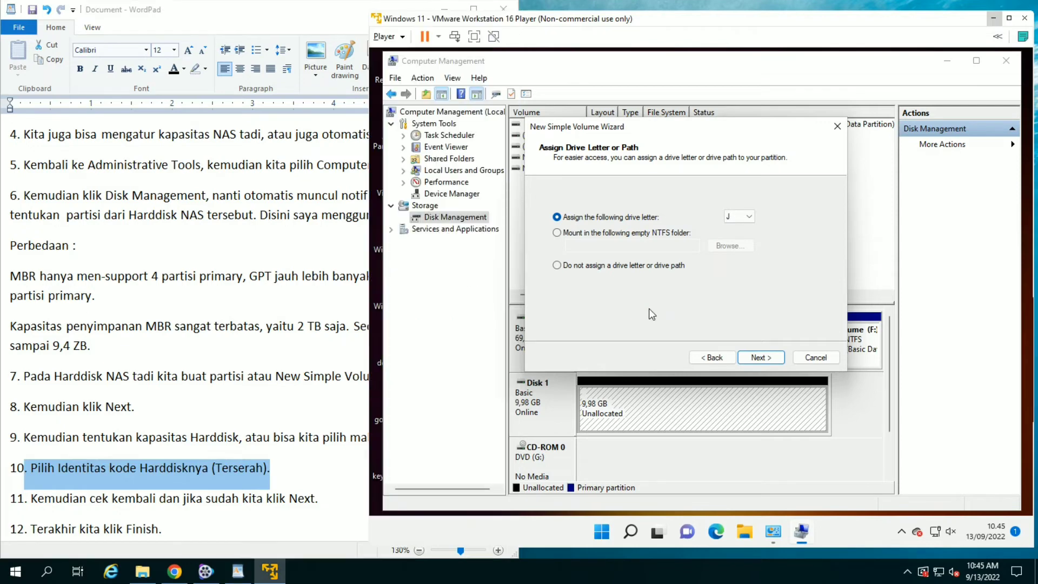
click(753, 216)
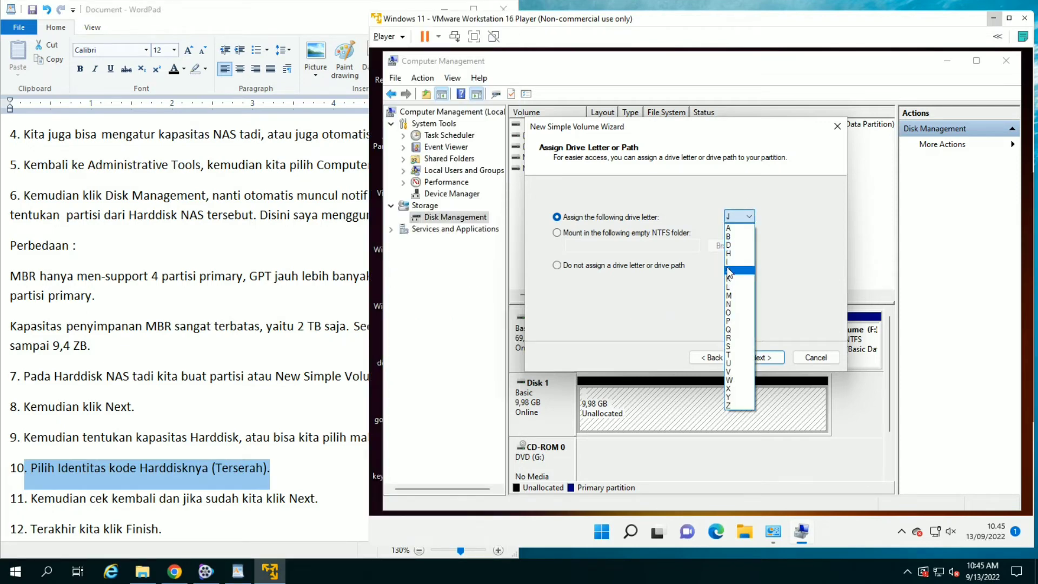
click(728, 270)
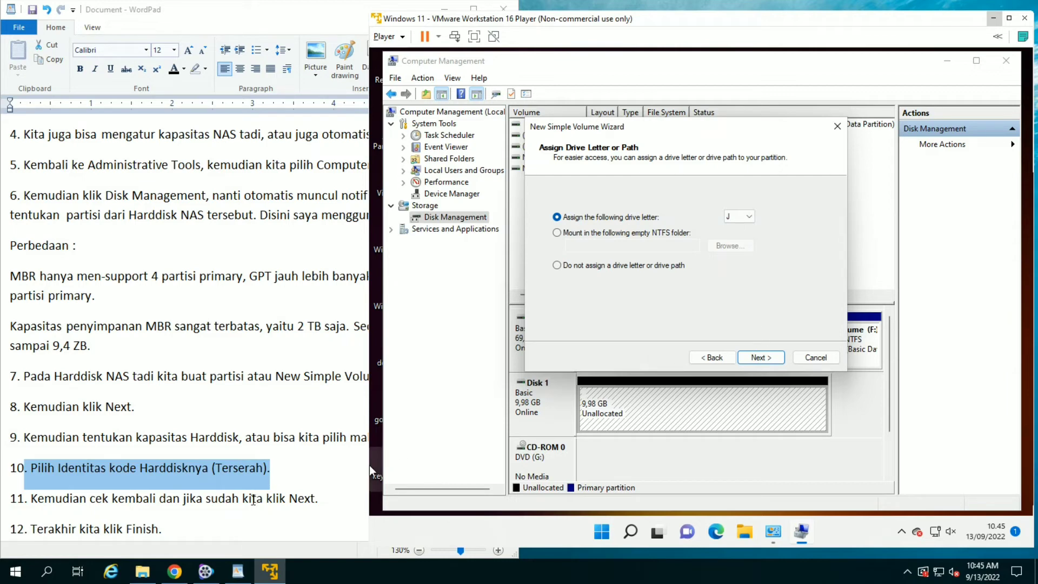
Highlight item 11 of the client instructions, then accept drive letter J and a quick NTFS format labelled New Volume
click(261, 498)
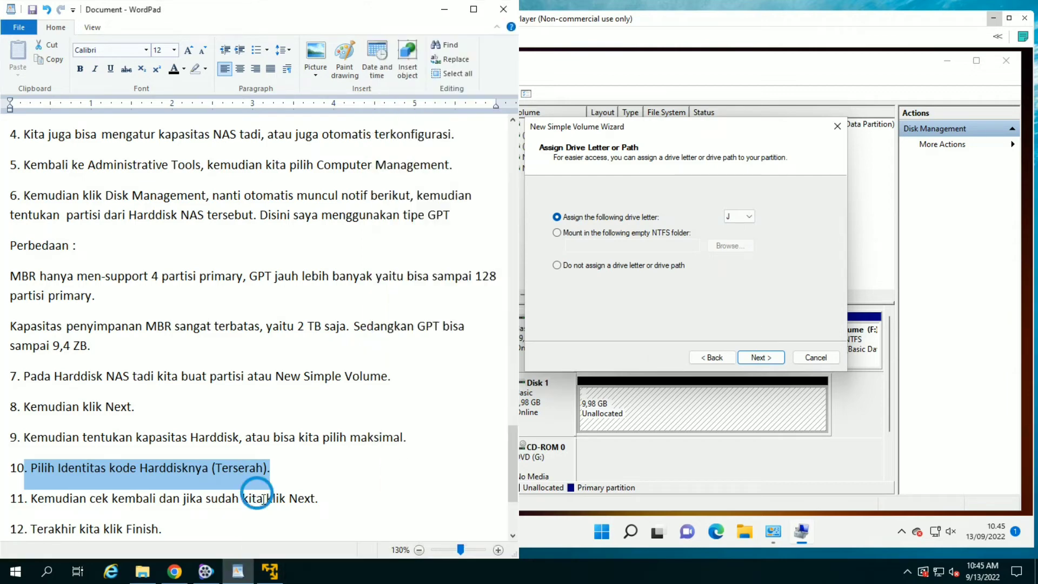
drag(34, 500, 315, 498)
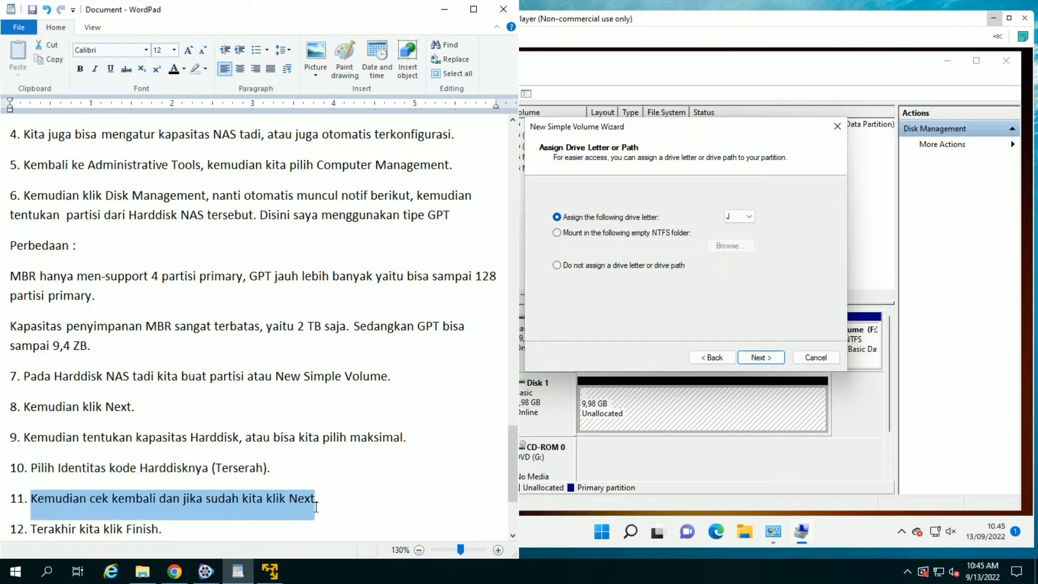
click(742, 330)
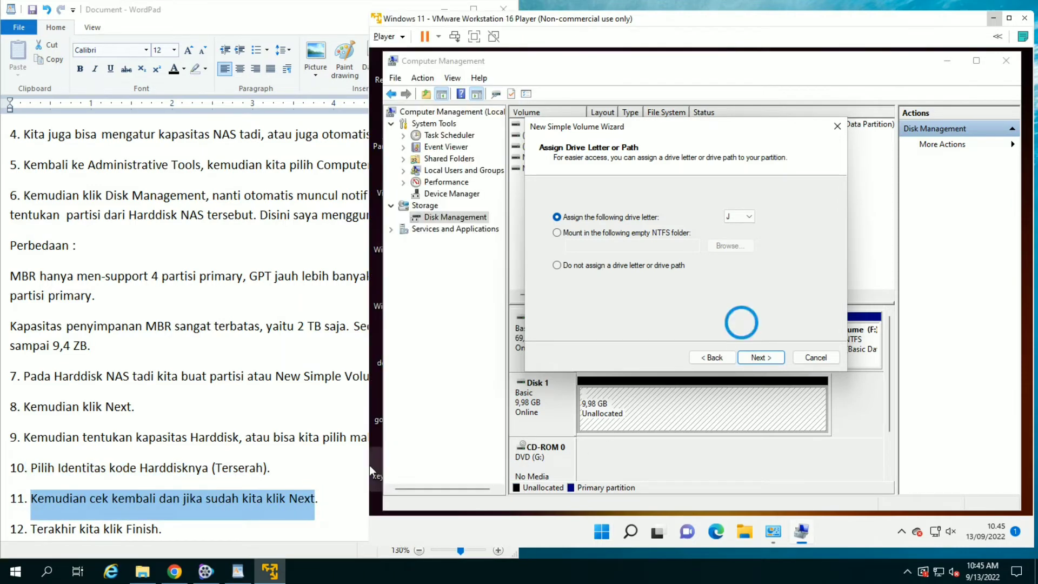
click(765, 360)
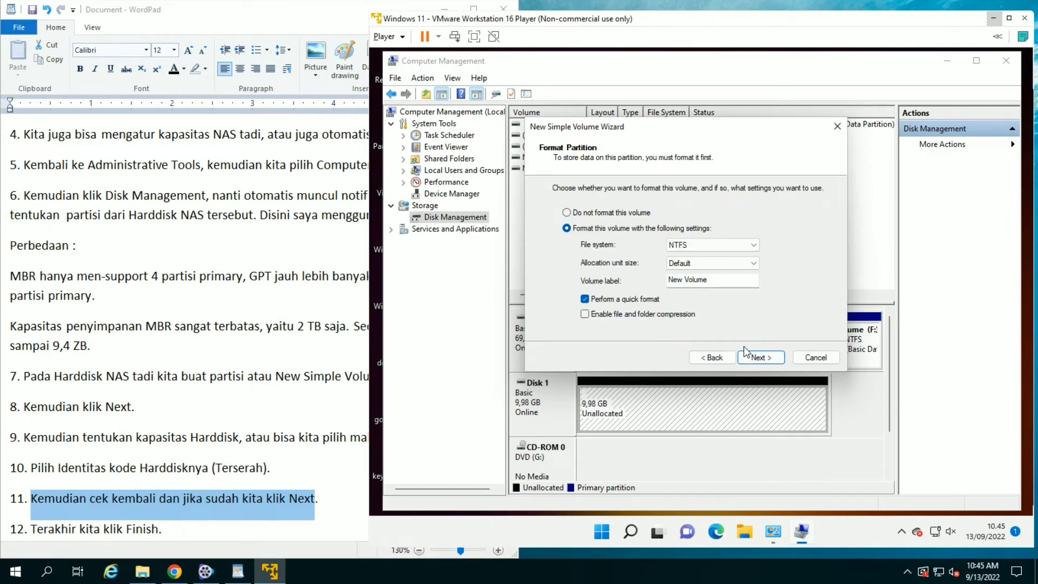
click(758, 358)
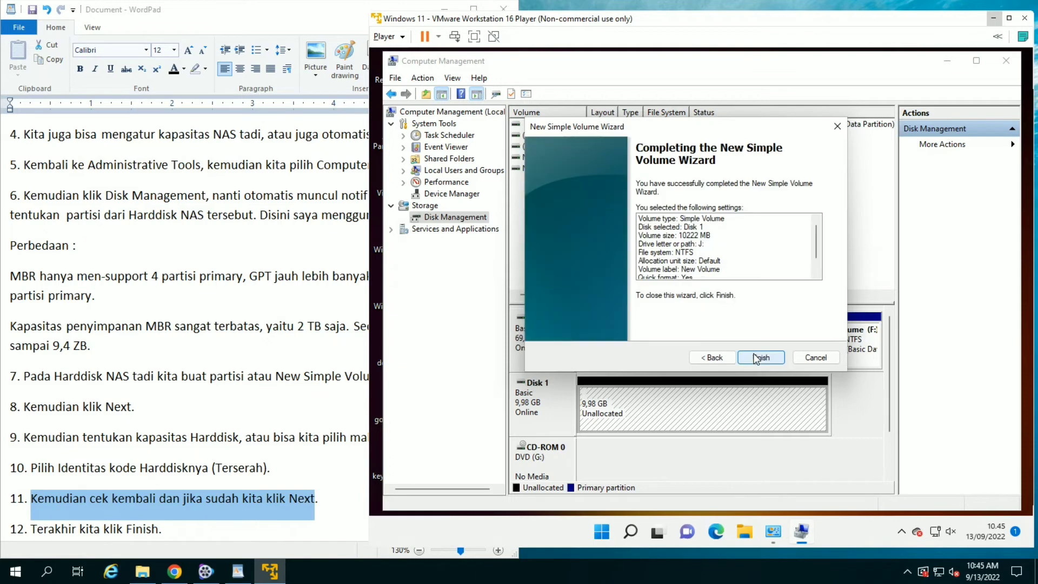
Highlight item 12 of the client instructions and finish the New Simple Volume Wizard
click(369, 446)
scroll(34, 381, down, 5)
drag(33, 382, 172, 379)
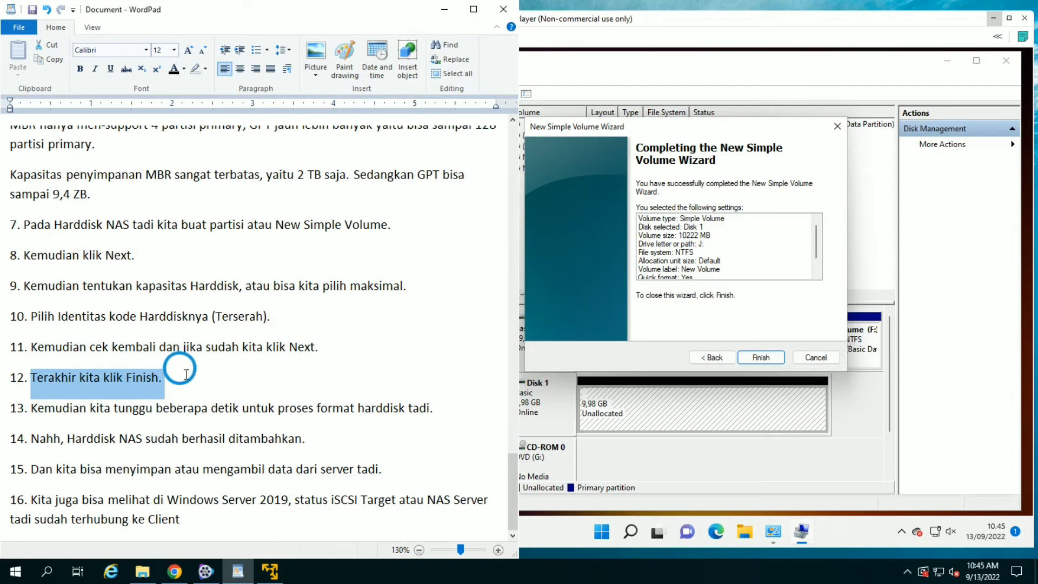
click(777, 366)
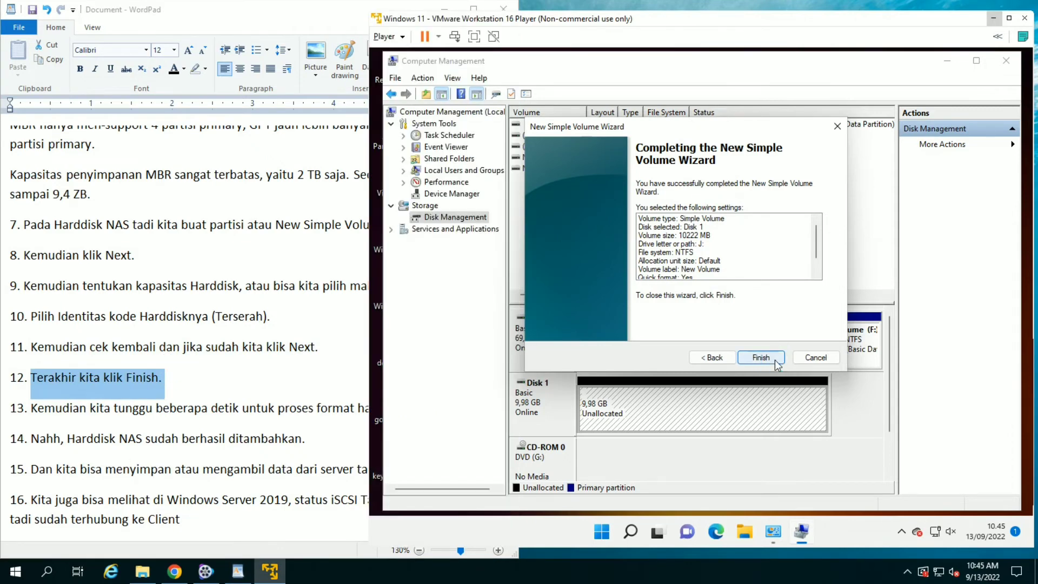
click(776, 362)
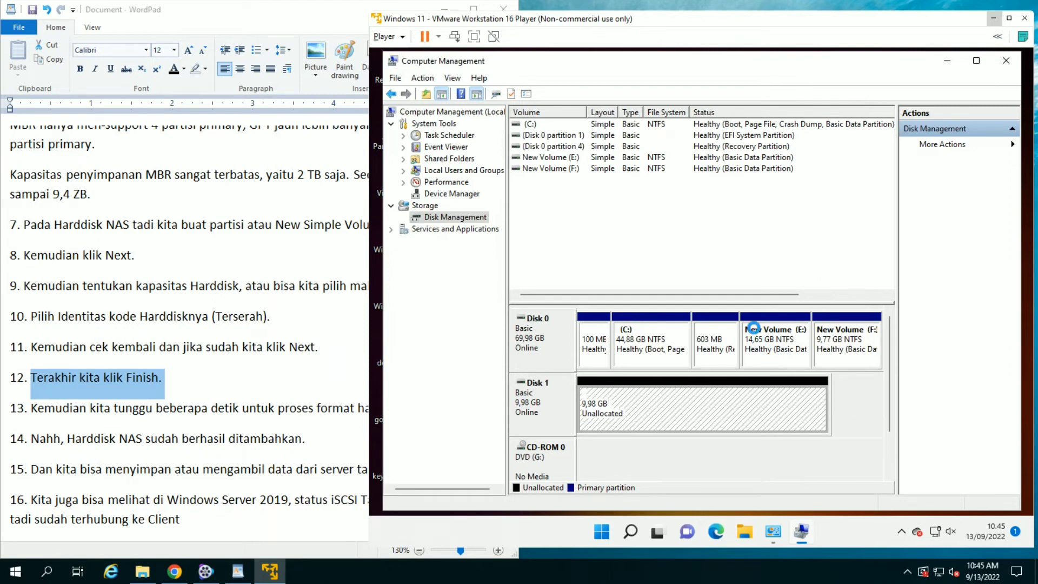
Mark item 13 of the client instructions and select New Volume (J:) on Disk 1
click(33, 408)
drag(34, 408, 409, 398)
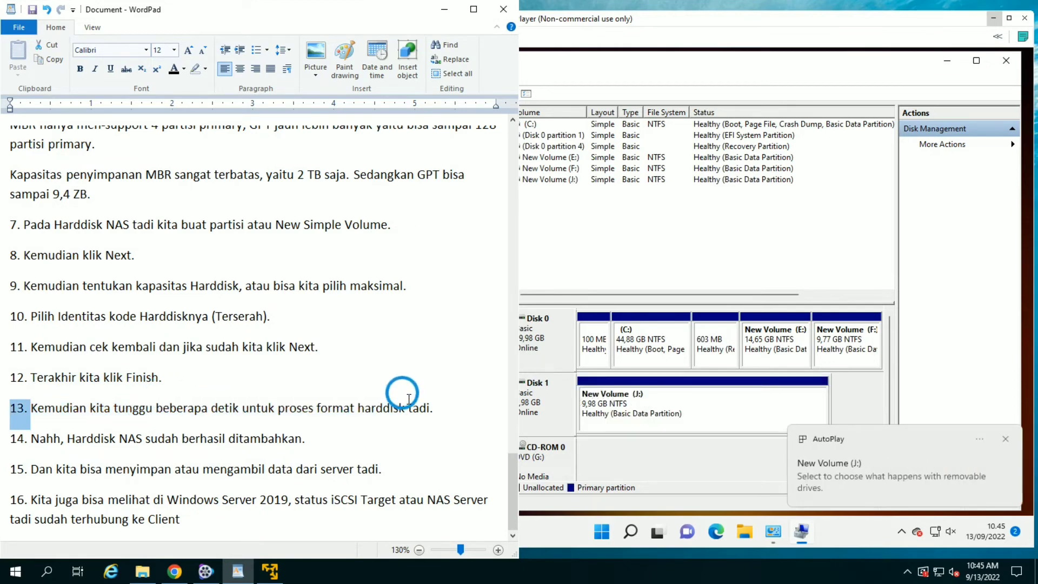
click(633, 417)
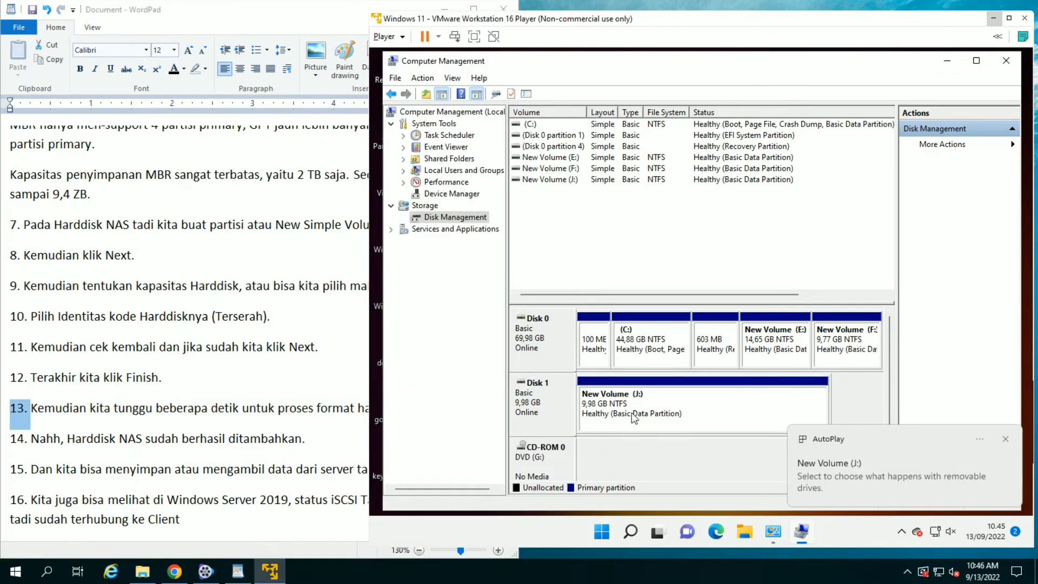
click(631, 413)
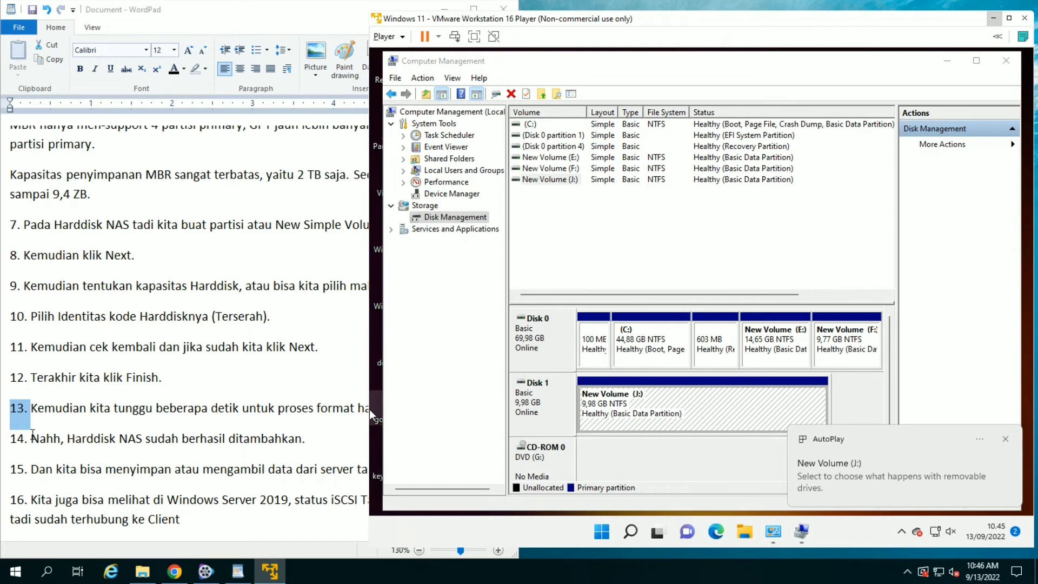
Highlight item 14 of the client instructions and place the cursor at the start of item 15
click(32, 435)
drag(31, 438, 295, 440)
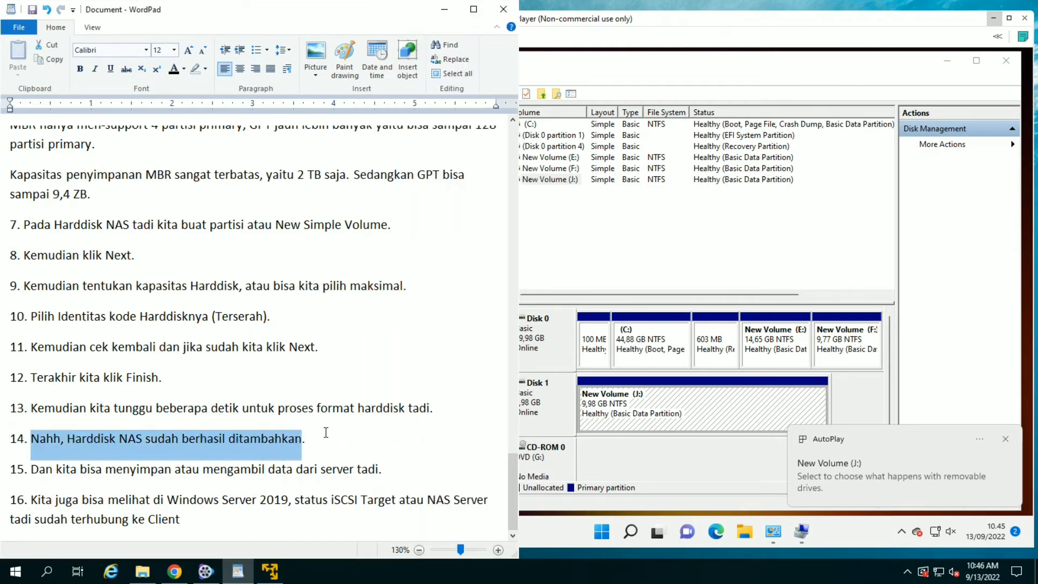
scroll(319, 435, up, 1)
scroll(72, 442, down, 1)
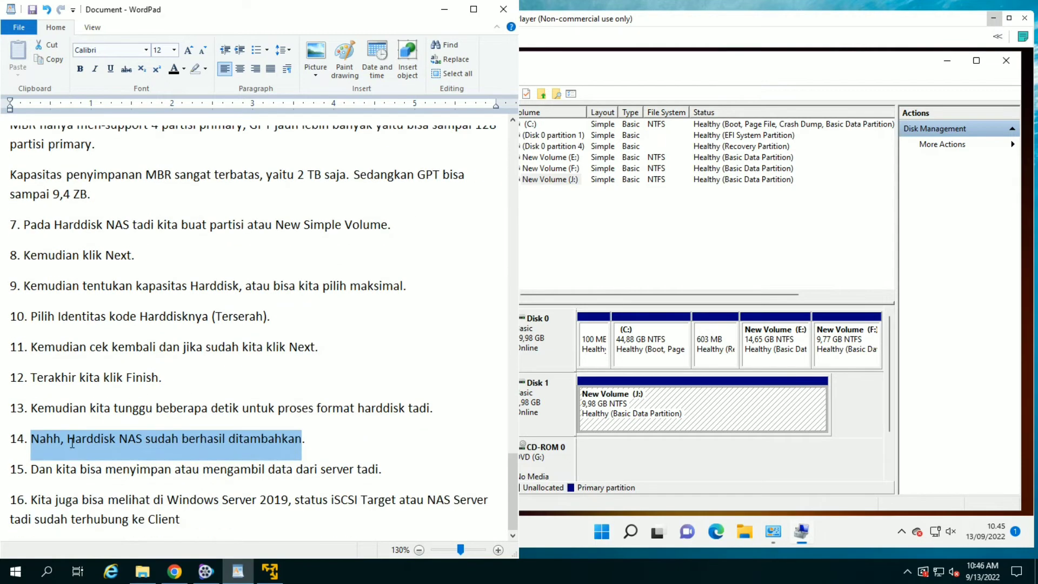
click(32, 467)
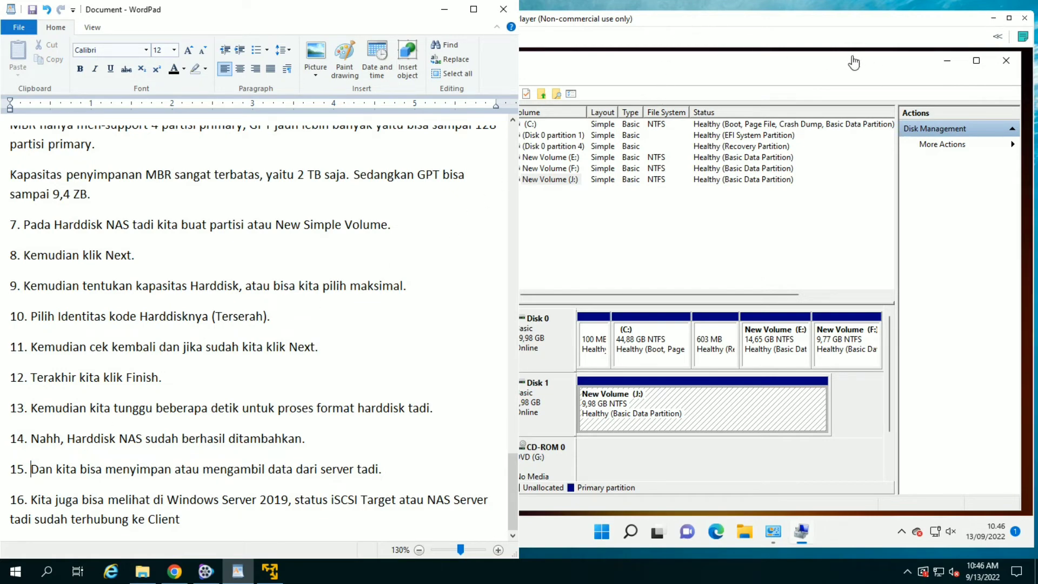
Minimize Computer Management, show This PC in a maximized window, and open New Volume (J:)
click(839, 22)
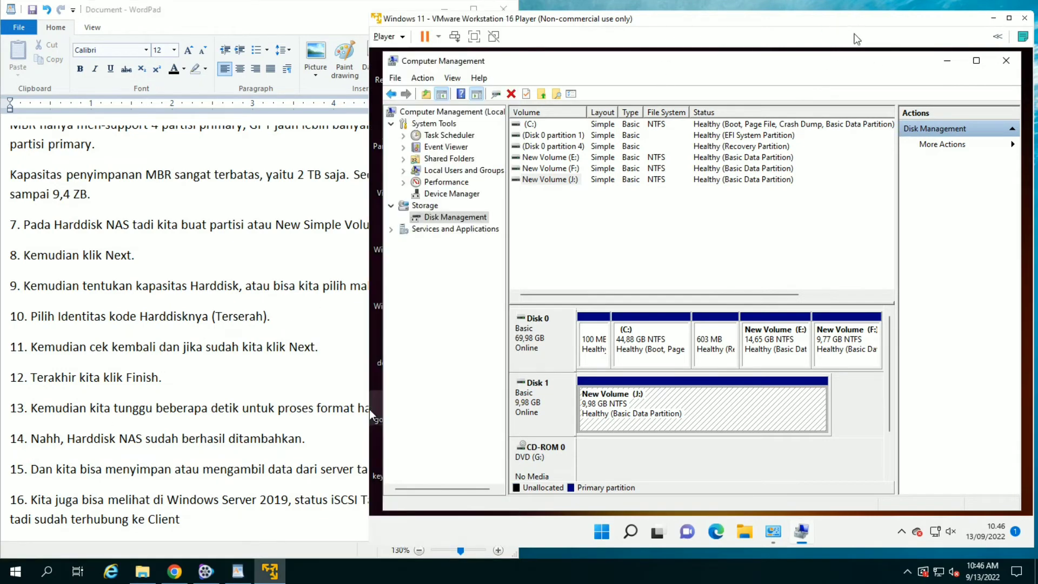
click(947, 63)
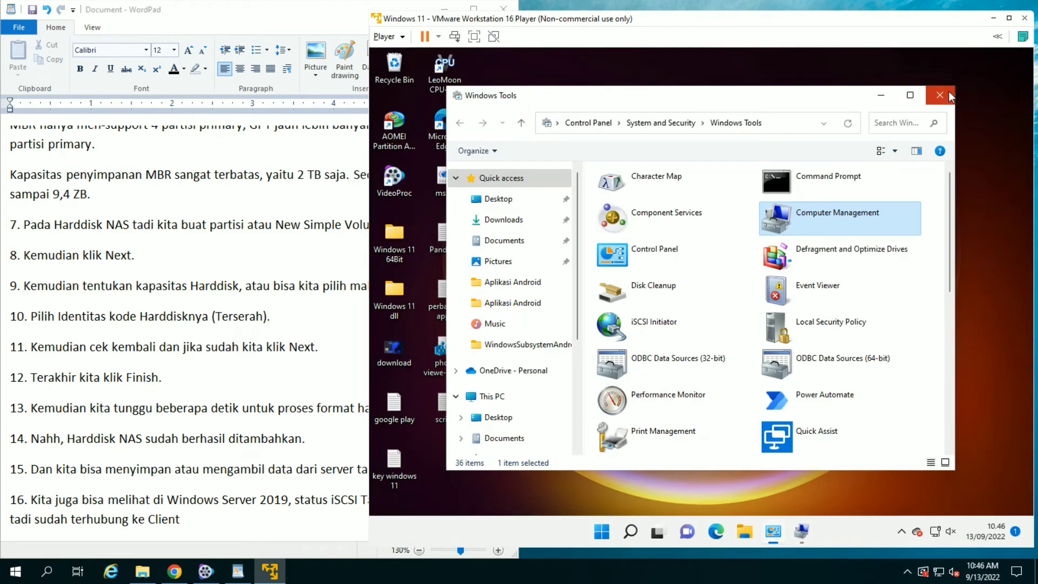
click(498, 398)
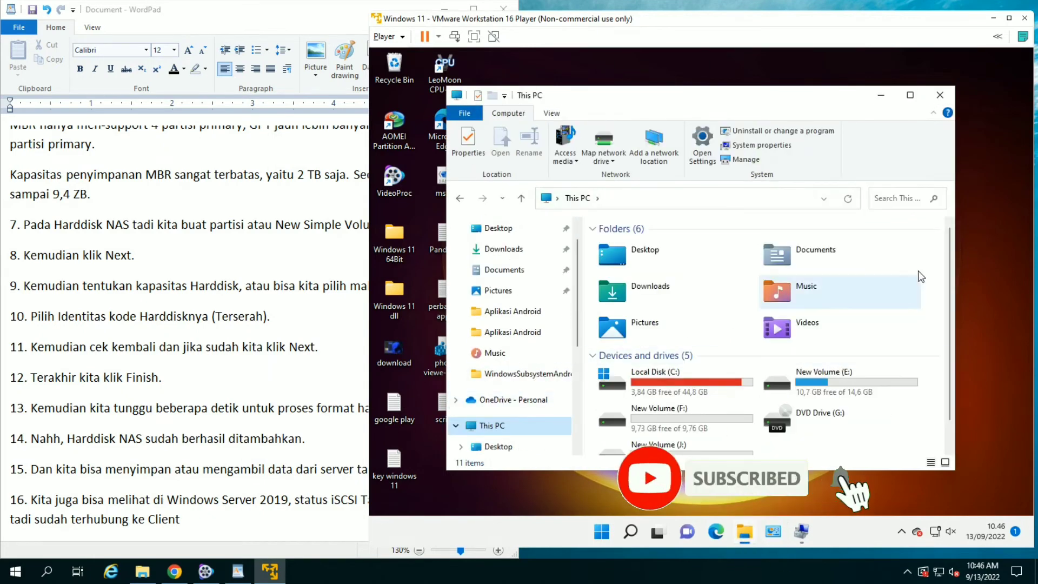
click(912, 94)
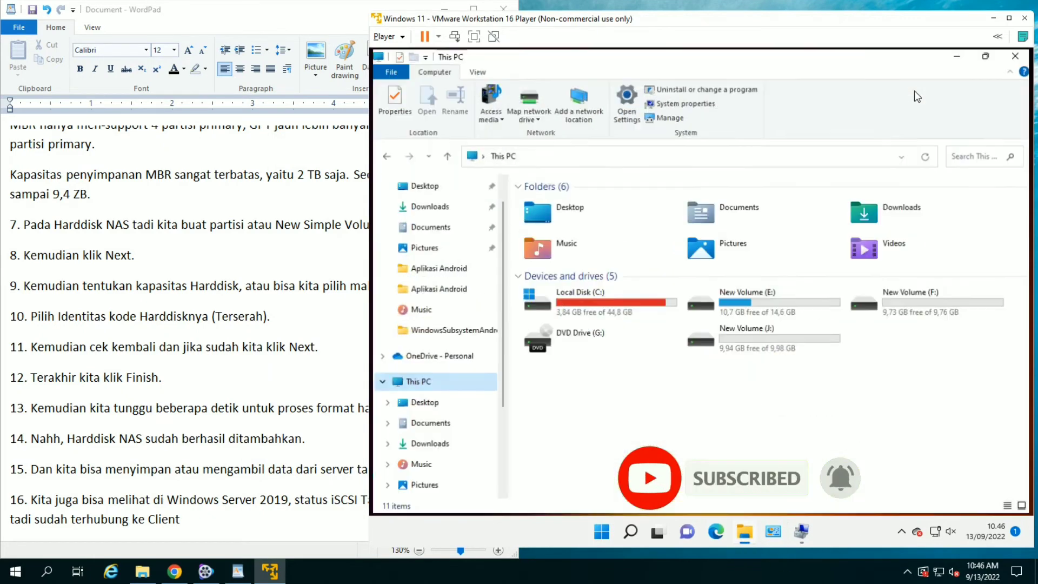
click(771, 346)
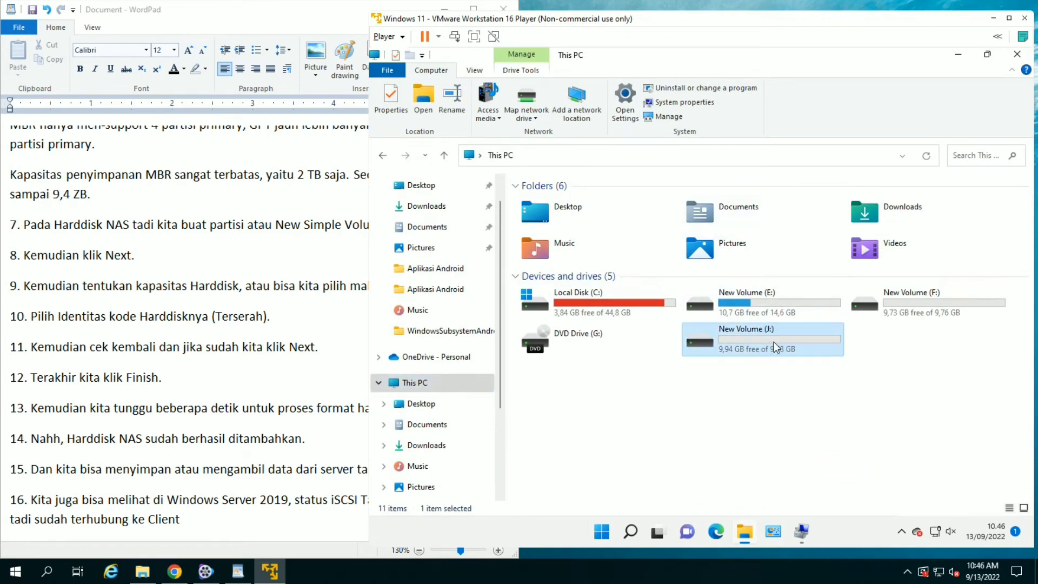
double_click(774, 342)
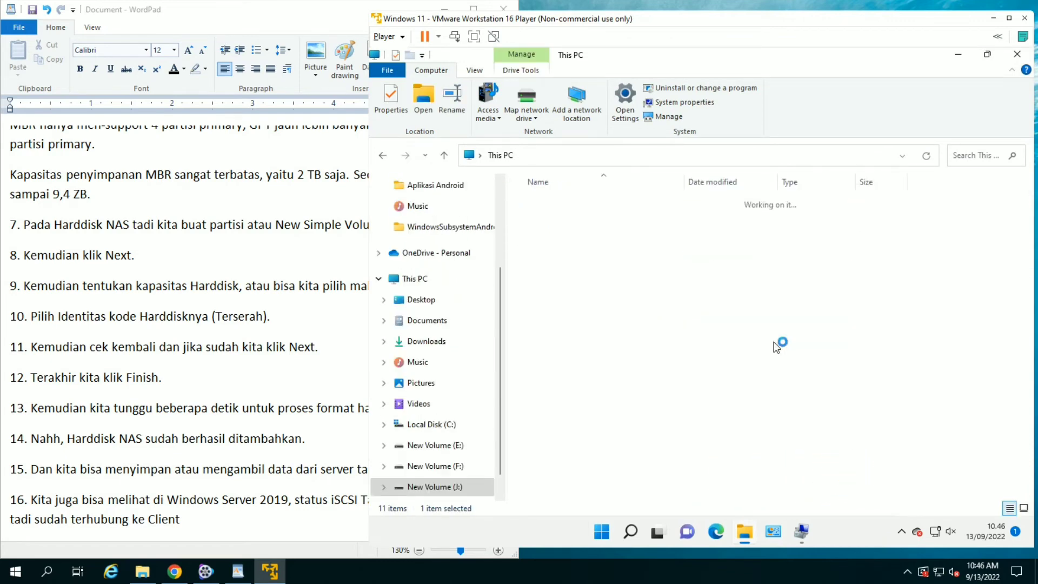
right_click(632, 268)
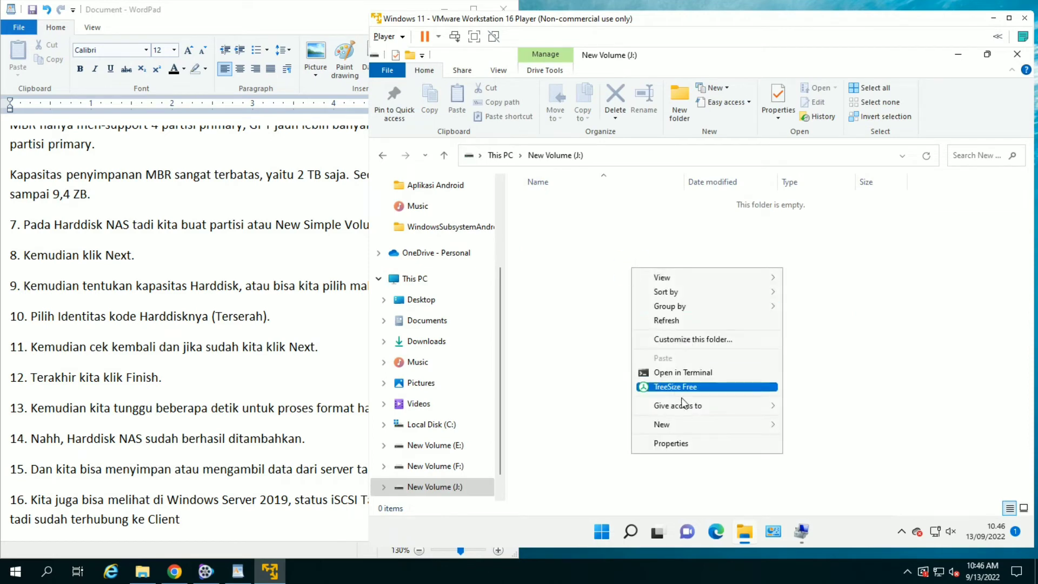
mouse_move(687, 419)
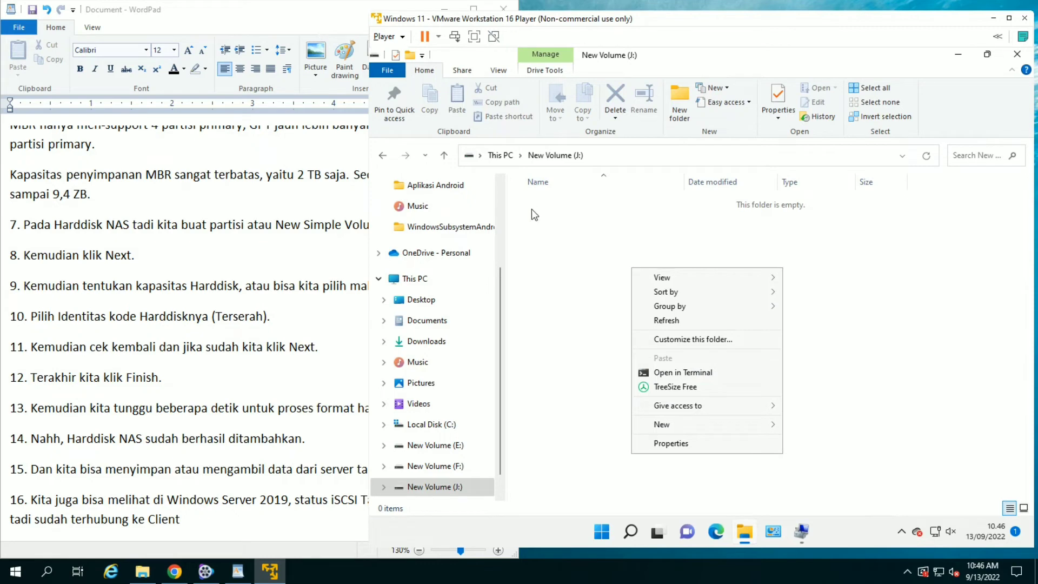
click(595, 257)
Highlight items 15 and 16 of the client instructions in turn, then return the cursor to item 15
click(226, 22)
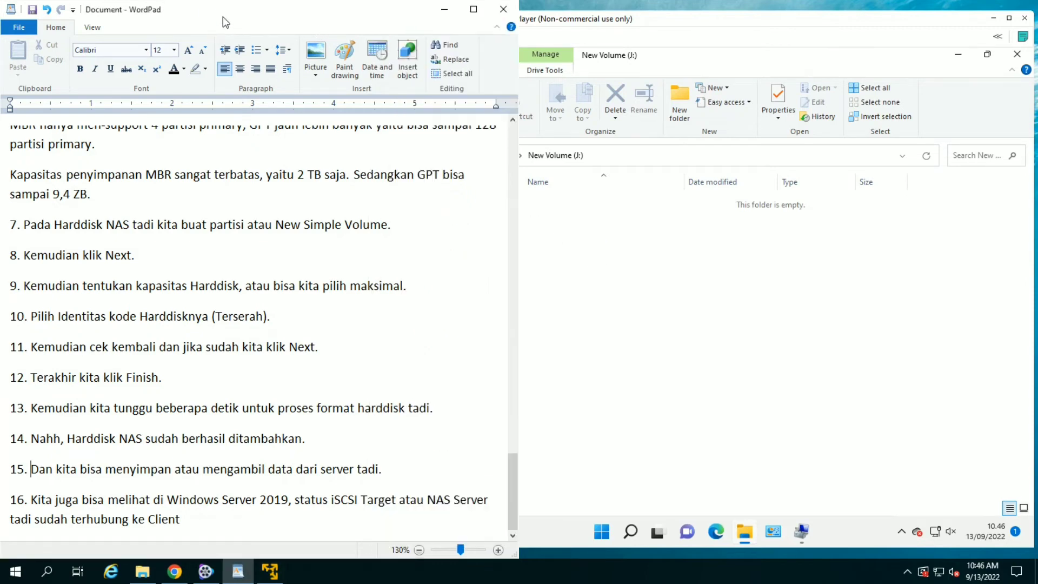
drag(31, 469, 387, 469)
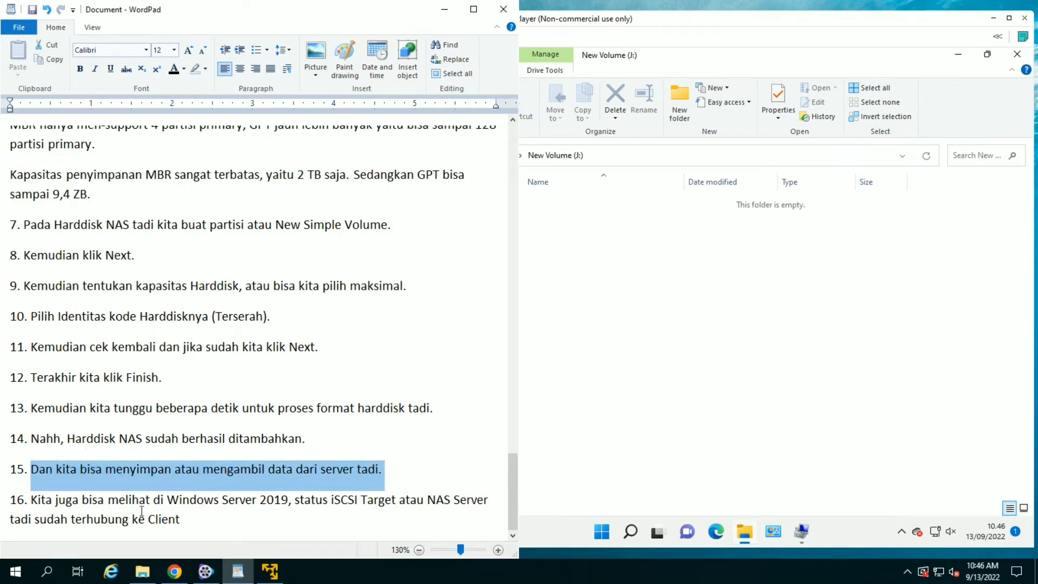
drag(31, 500, 177, 514)
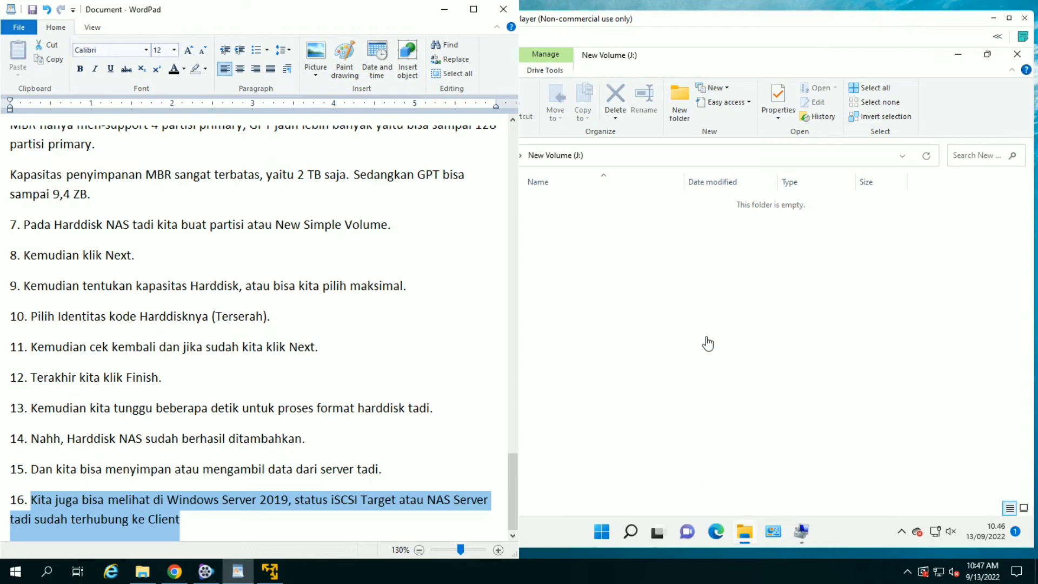
click(32, 469)
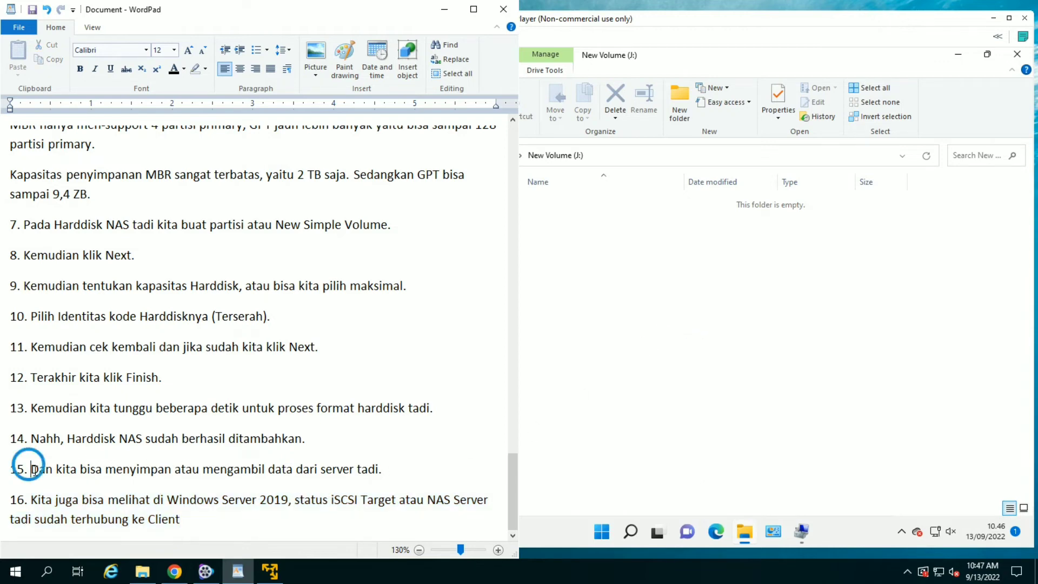
Create a folder named "Test 1" in New Volume (J:) on the Windows 11 client
click(631, 320)
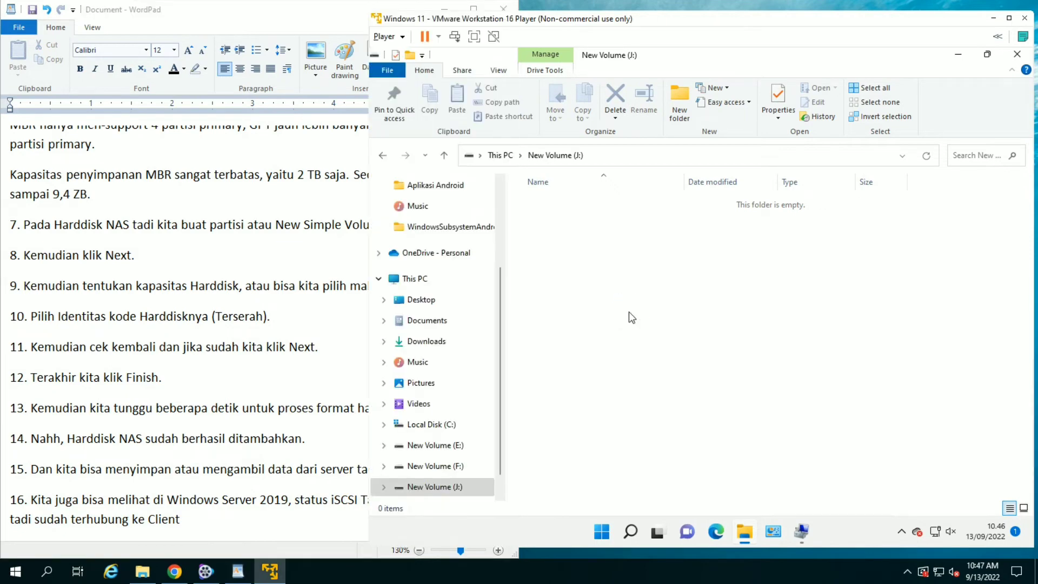
right_click(630, 316)
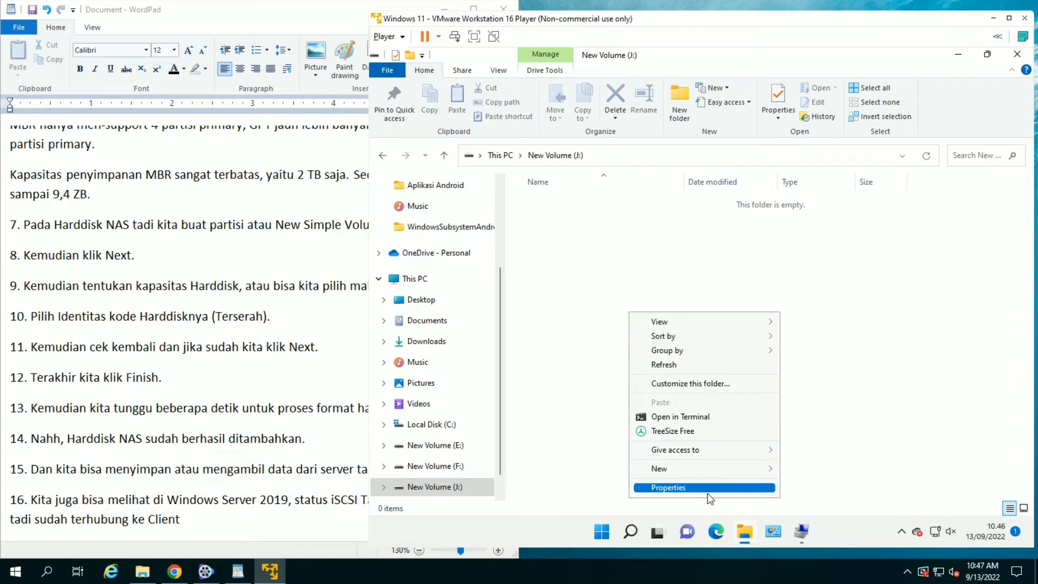
mouse_move(709, 473)
click(808, 470)
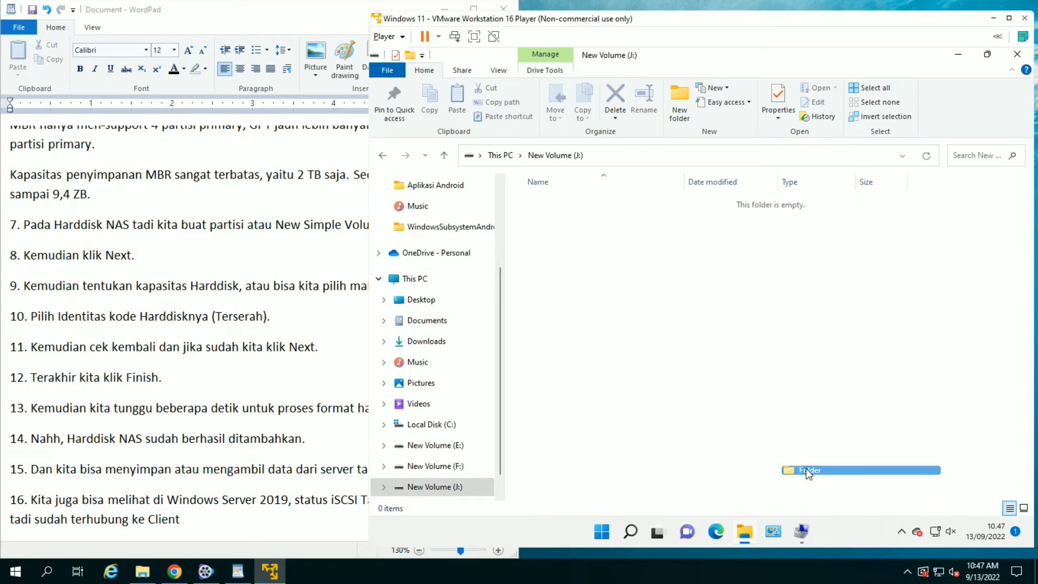
text(Te)
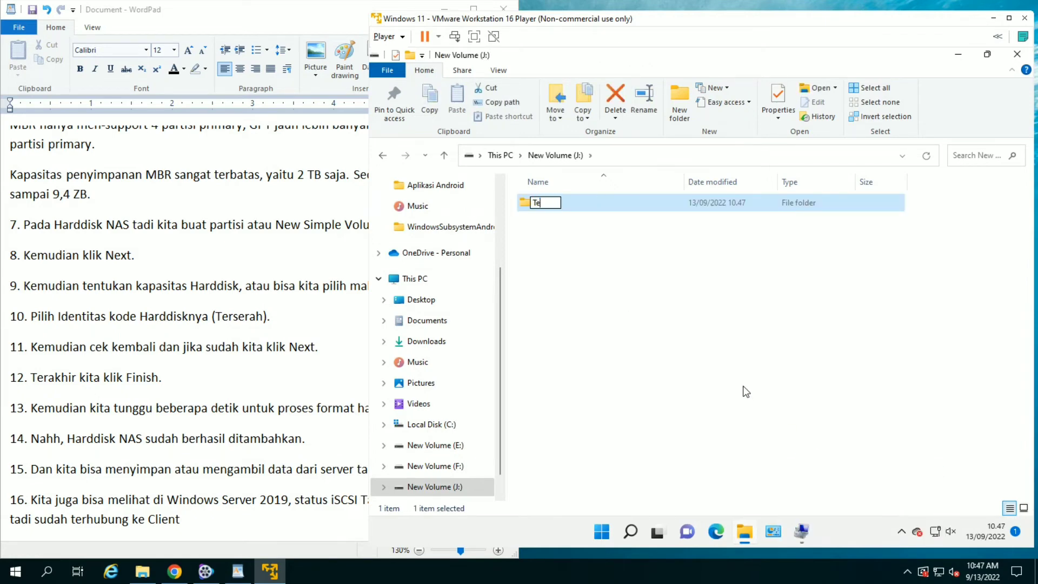
text(st 1)
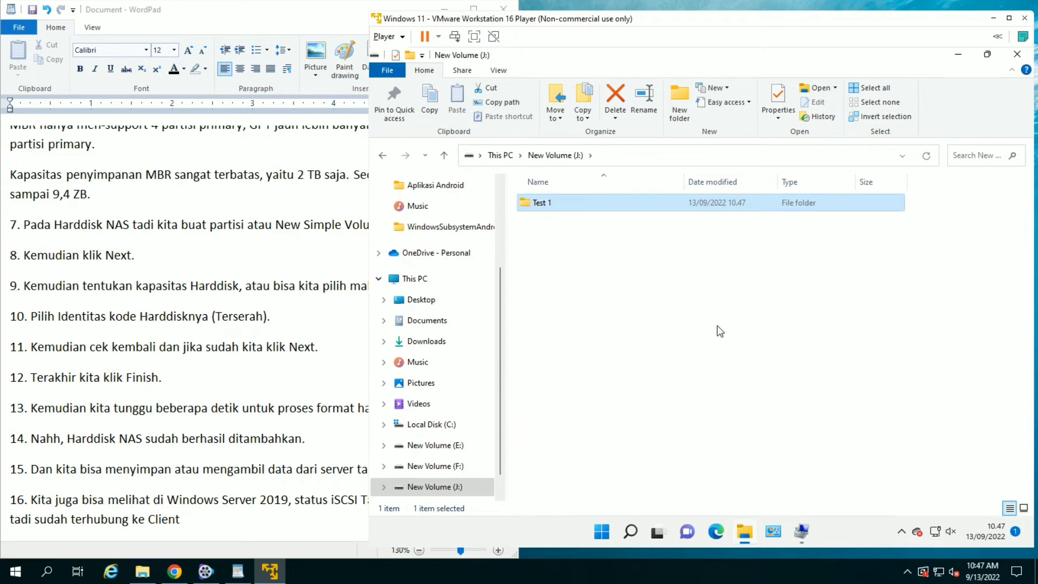
Create a second folder named "Test 2" in New Volume (J:)
click(629, 267)
right_click(629, 267)
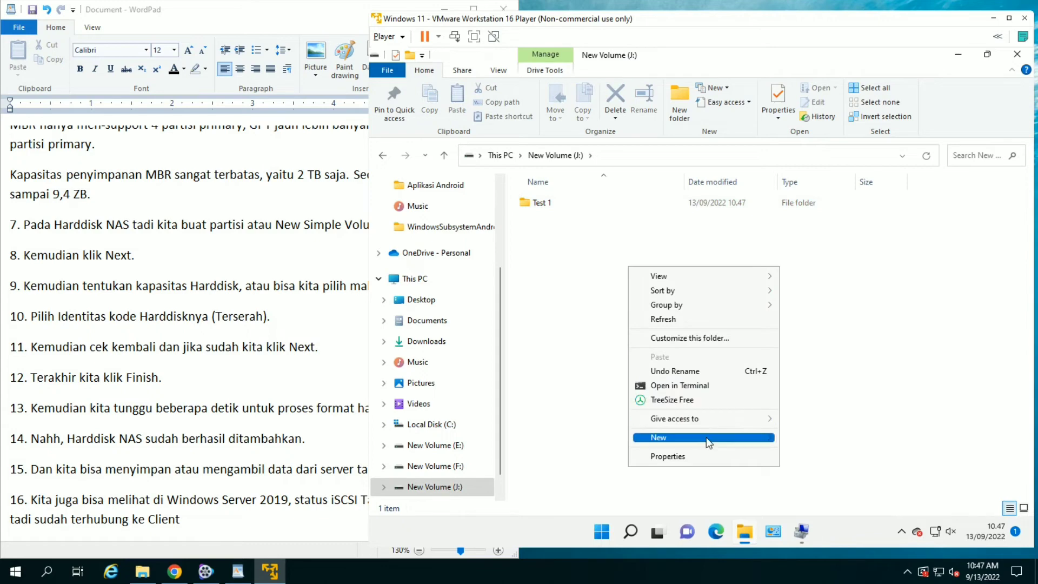
mouse_move(708, 444)
click(785, 439)
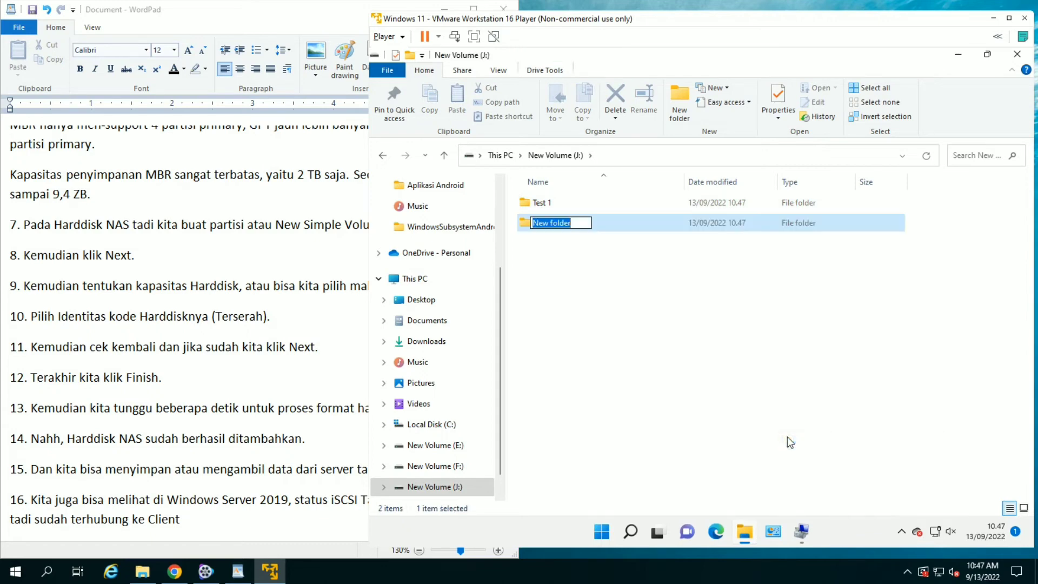
text(Test )
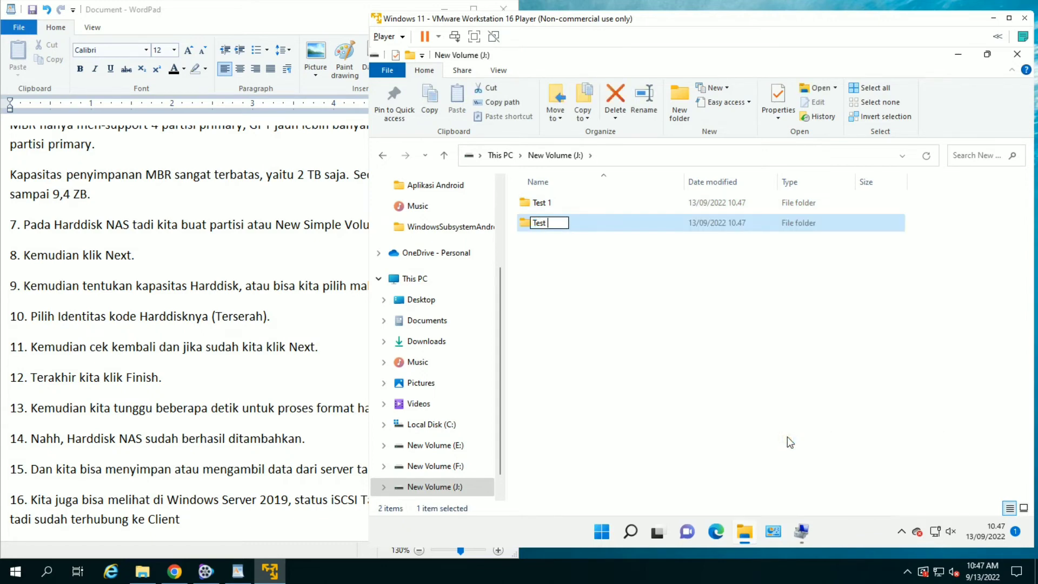
text(2)
click(787, 438)
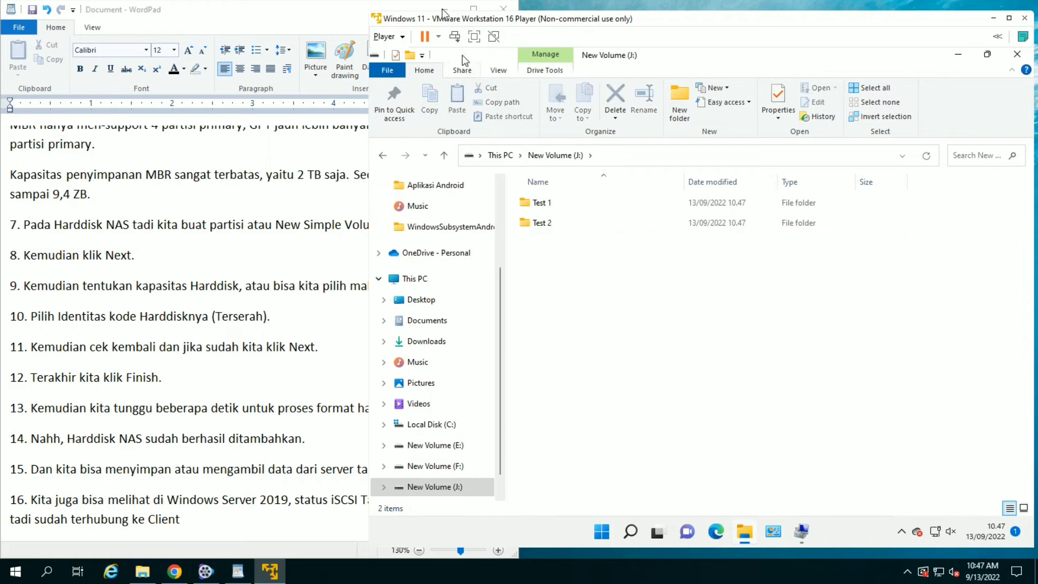
Minimize the instructions document and switch to the iSCSI page of Server Manager to check the virtual disk and target status
click(443, 10)
click(610, 21)
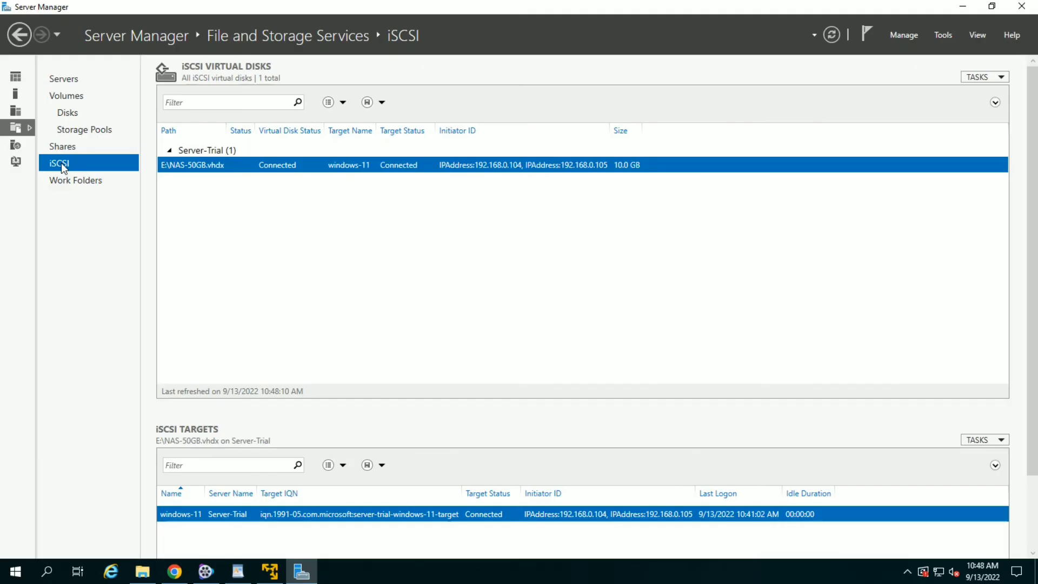